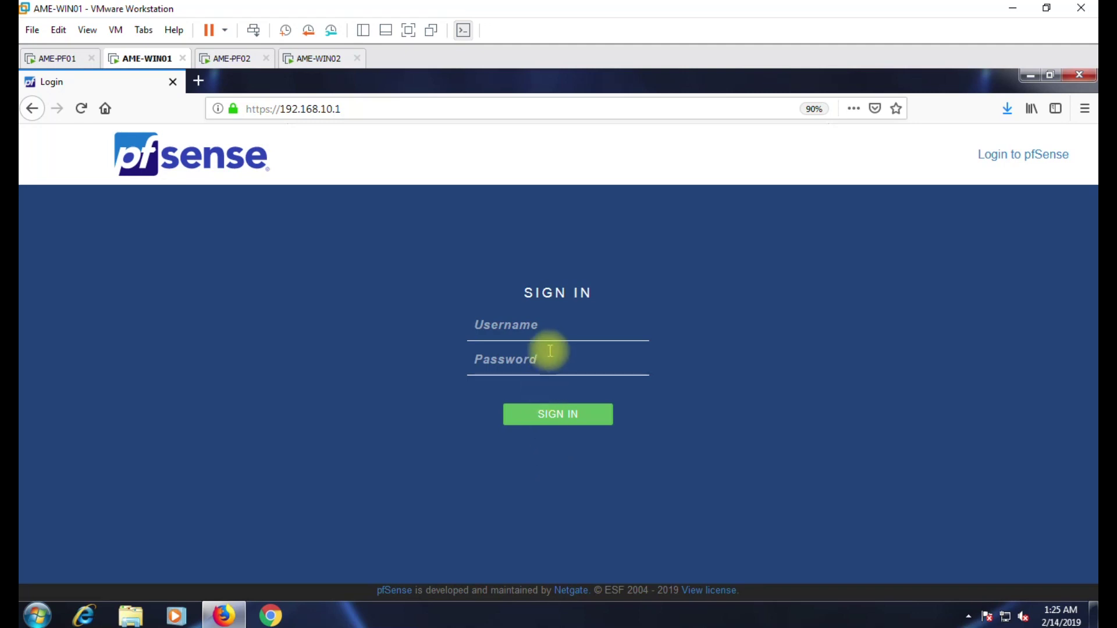
# Log in to the pfSense web configurator as admin with the administrator password.
pyautogui.click(562, 333)
pyautogui.write('admin')
pyautogui.press('Tab')
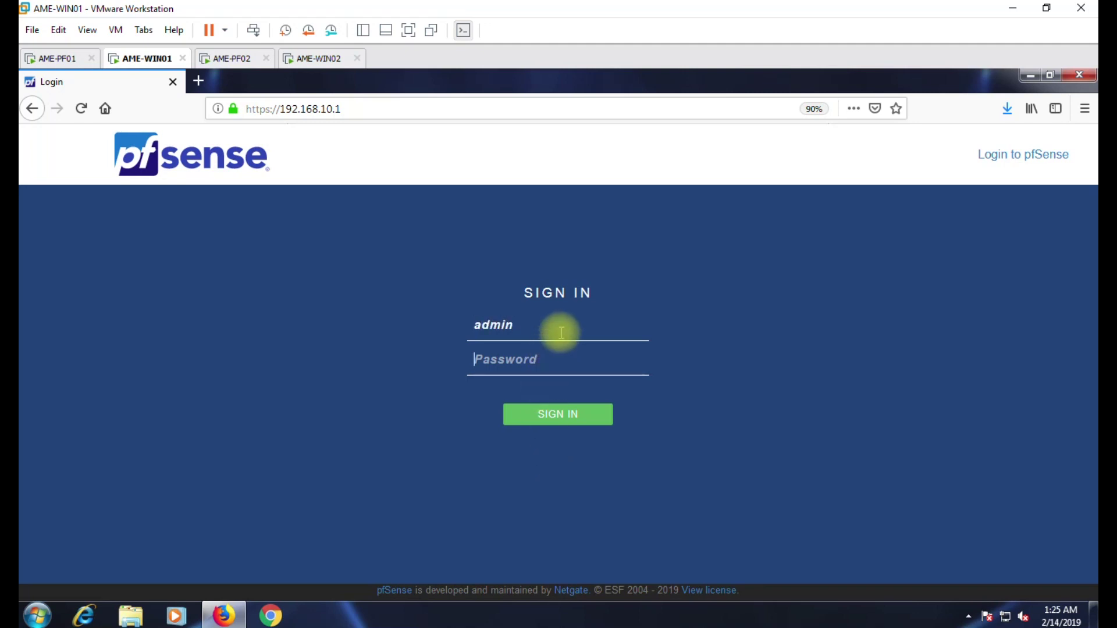
pyautogui.write('******')
pyautogui.press('Return')
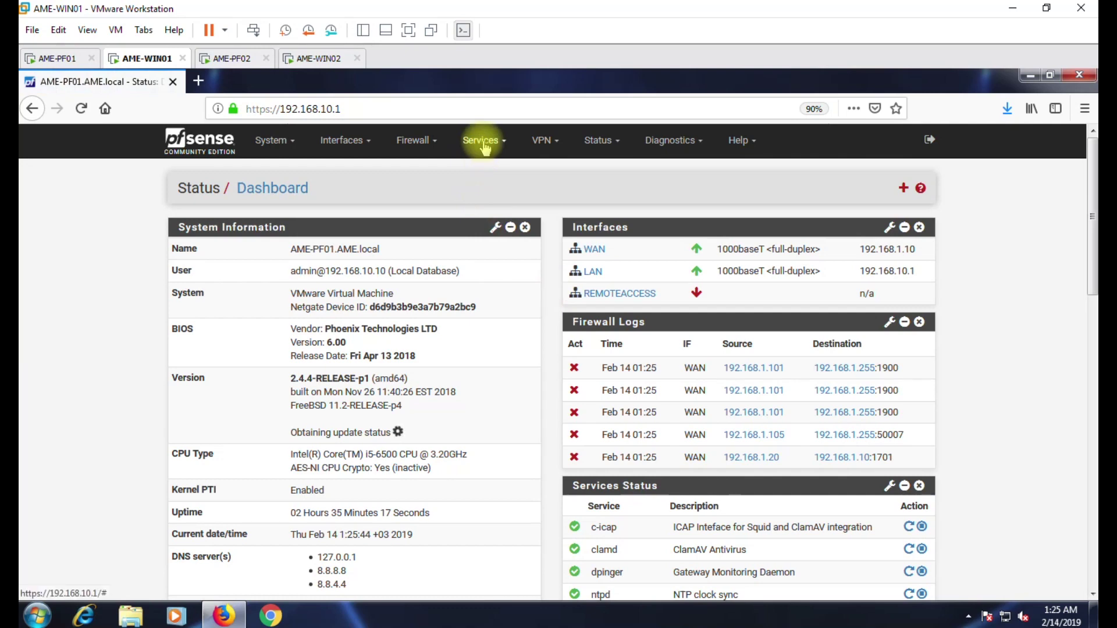
pyautogui.click(546, 143)
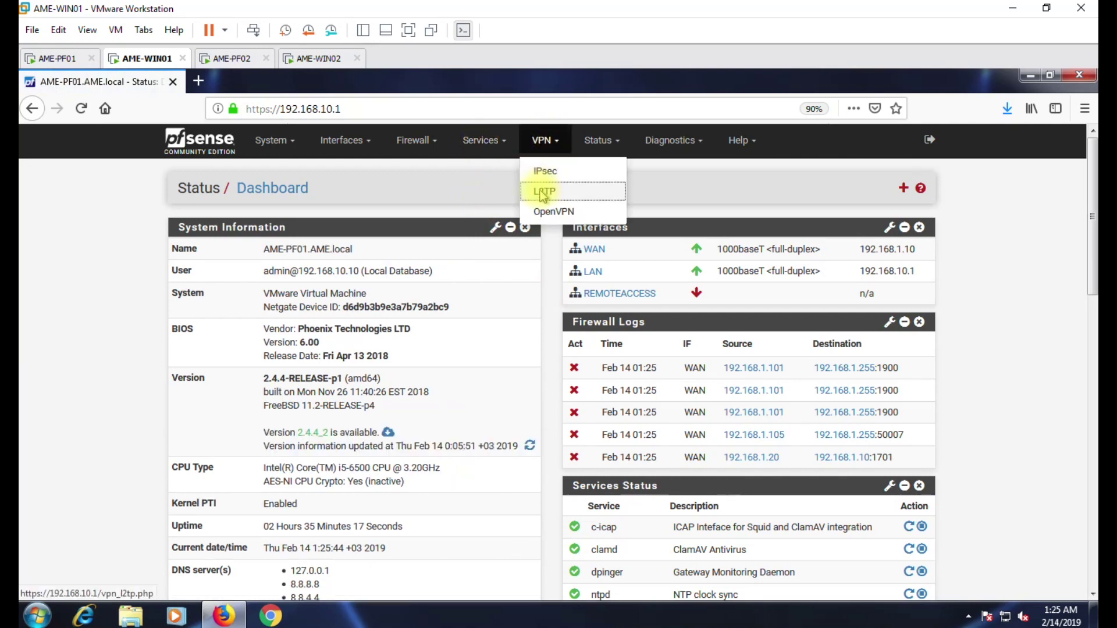
# Enable the L2TP server on WAN with server address 192.168.30.1.
pyautogui.click(542, 193)
pyautogui.click(314, 300)
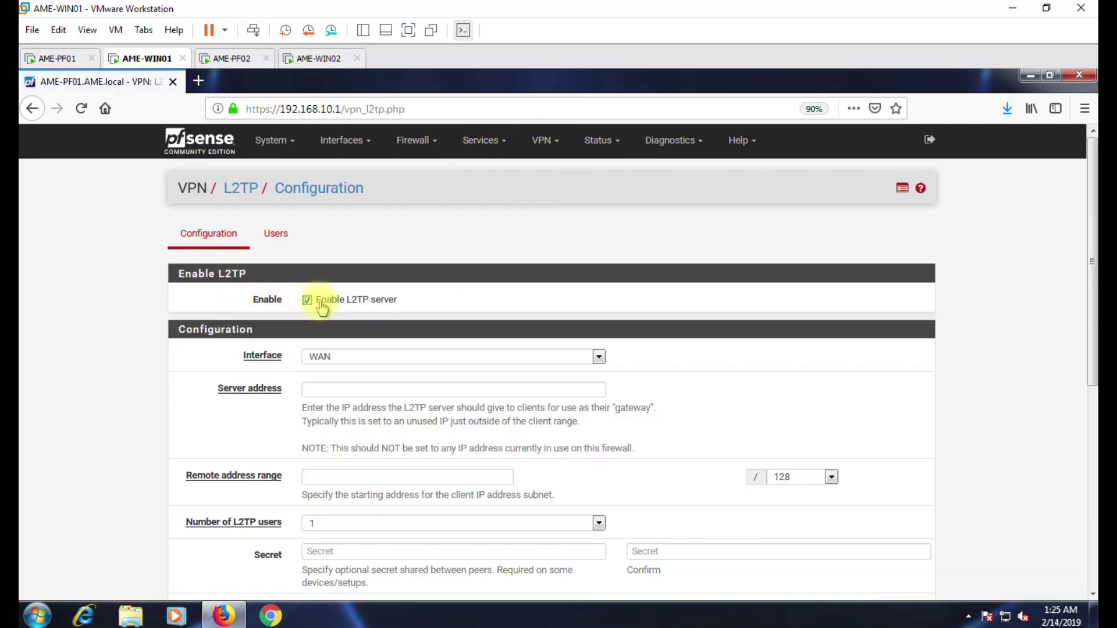
pyautogui.scroll(-3, 361, 316)
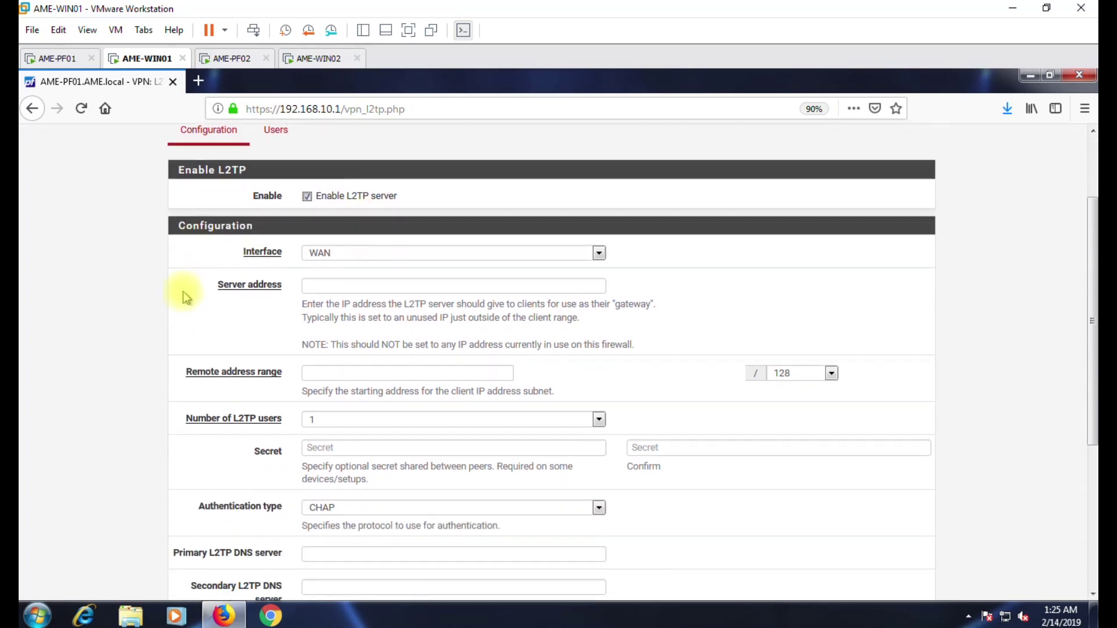
pyautogui.click(367, 214)
pyautogui.click(367, 214)
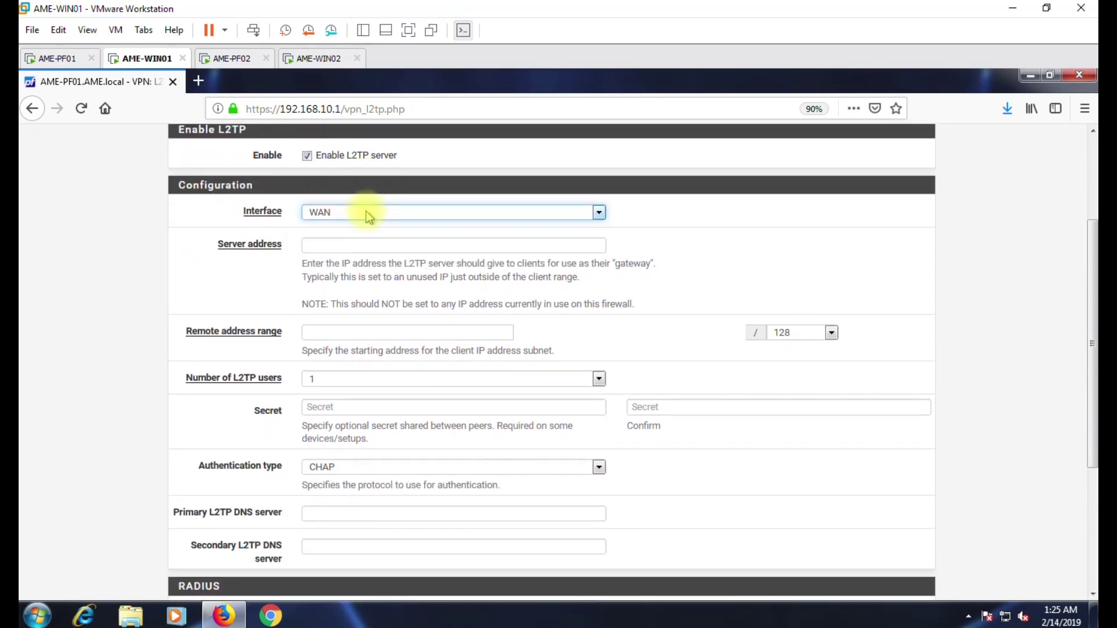
pyautogui.click(320, 246)
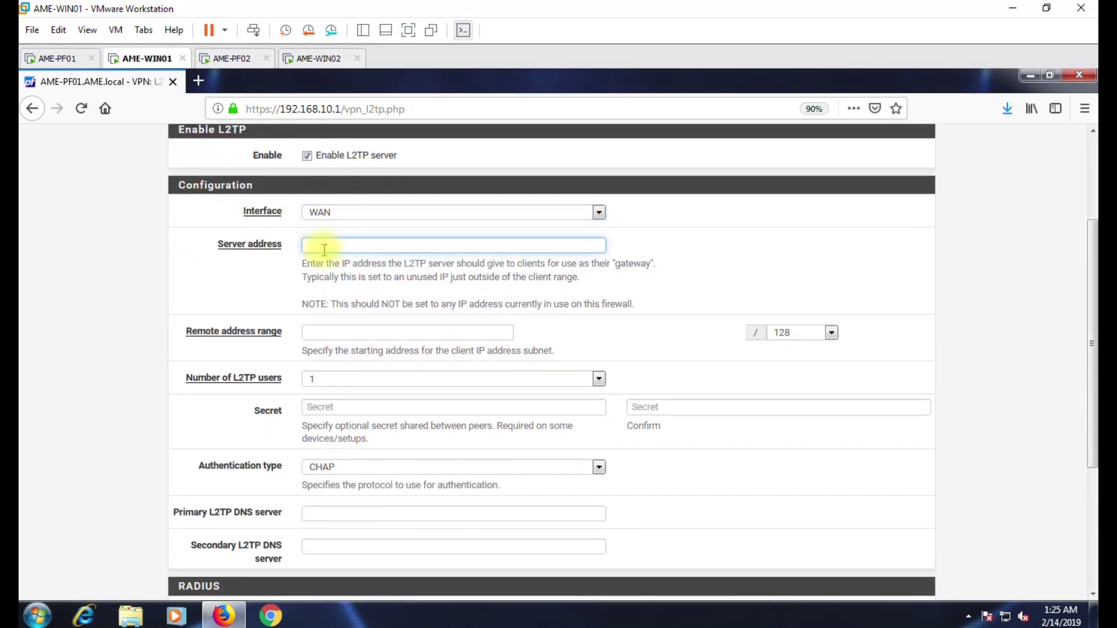
pyautogui.moveTo(301, 263); pyautogui.dragTo(636, 281)
pyautogui.click(493, 245)
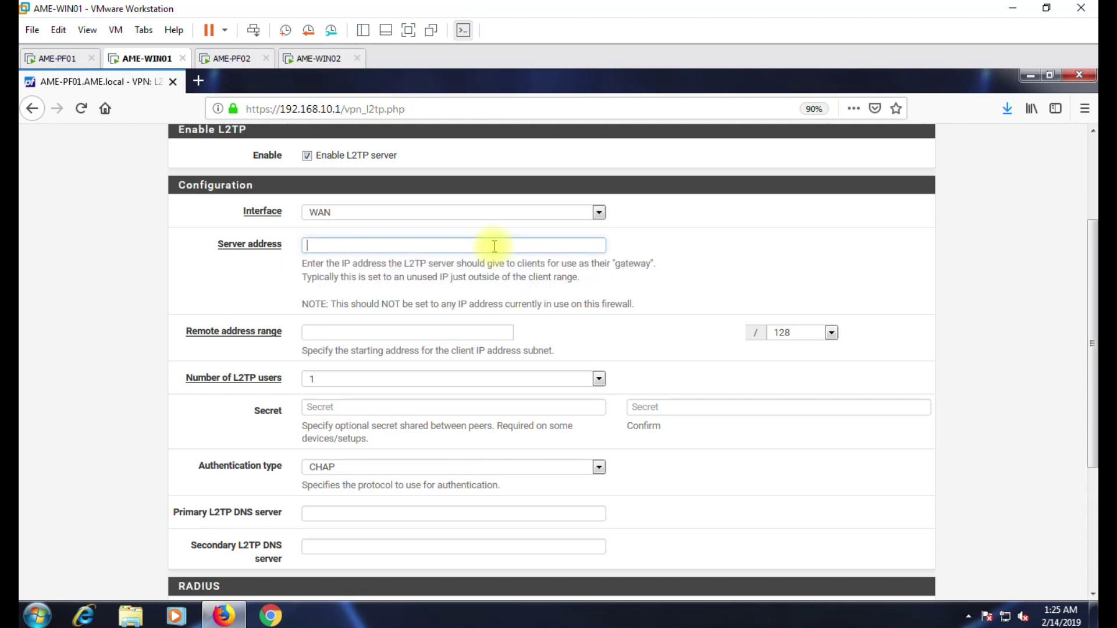
pyautogui.write('192')
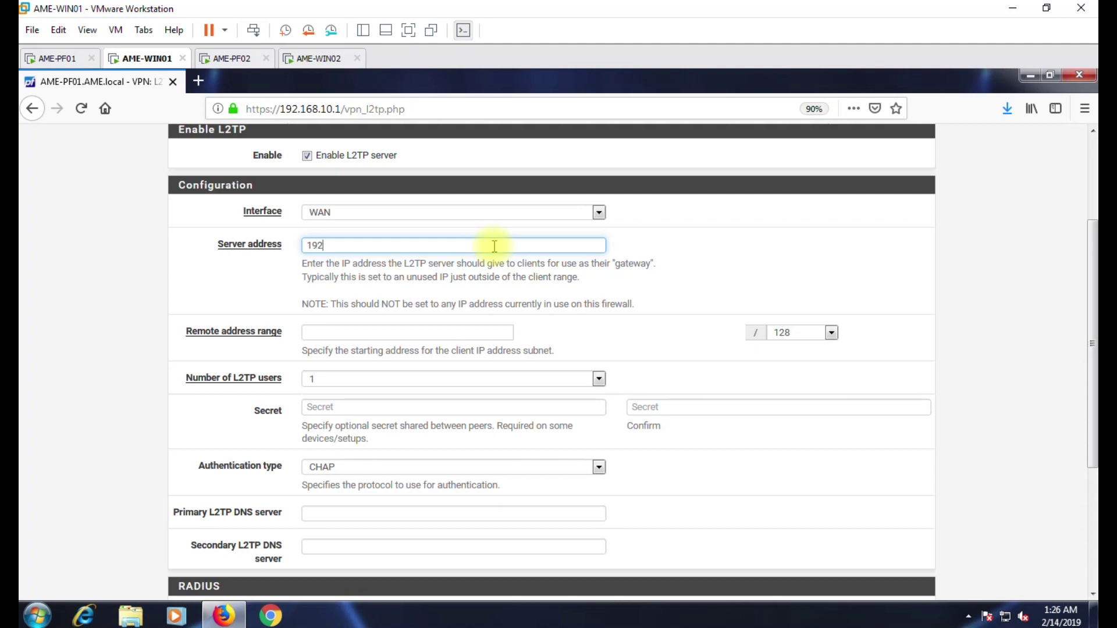
pyautogui.write('.168.30.1')
# Set the L2TP client range to 192.168.40.1/24 and allow 9 users.
pyautogui.click(392, 331)
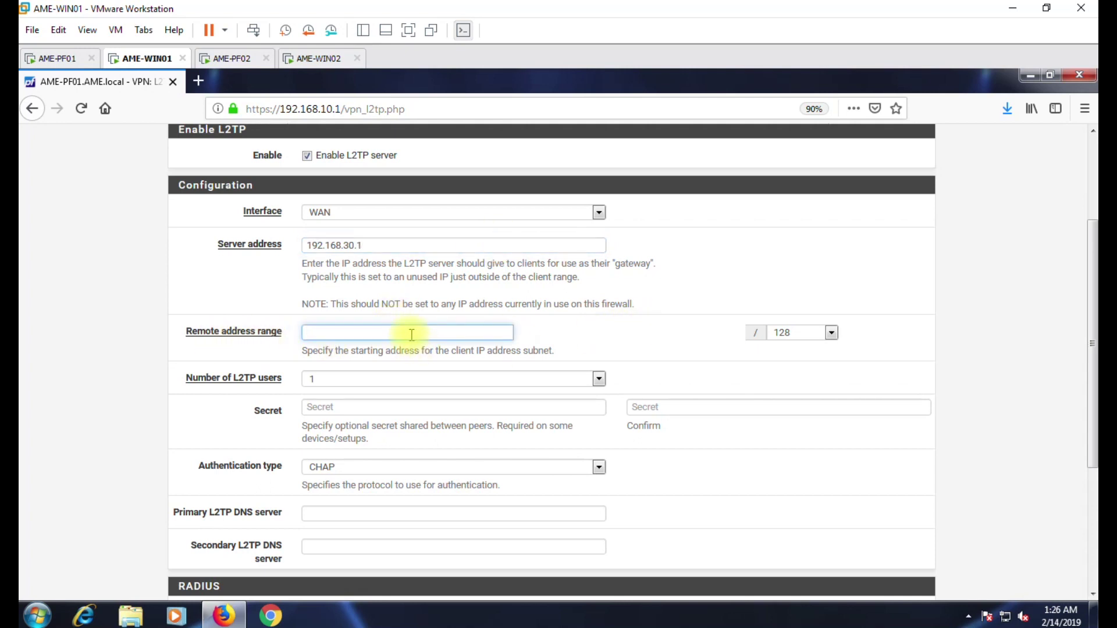
pyautogui.write('919')
pyautogui.press('BackSpace')
pyautogui.press('BackSpace')
pyautogui.press('BackSpace')
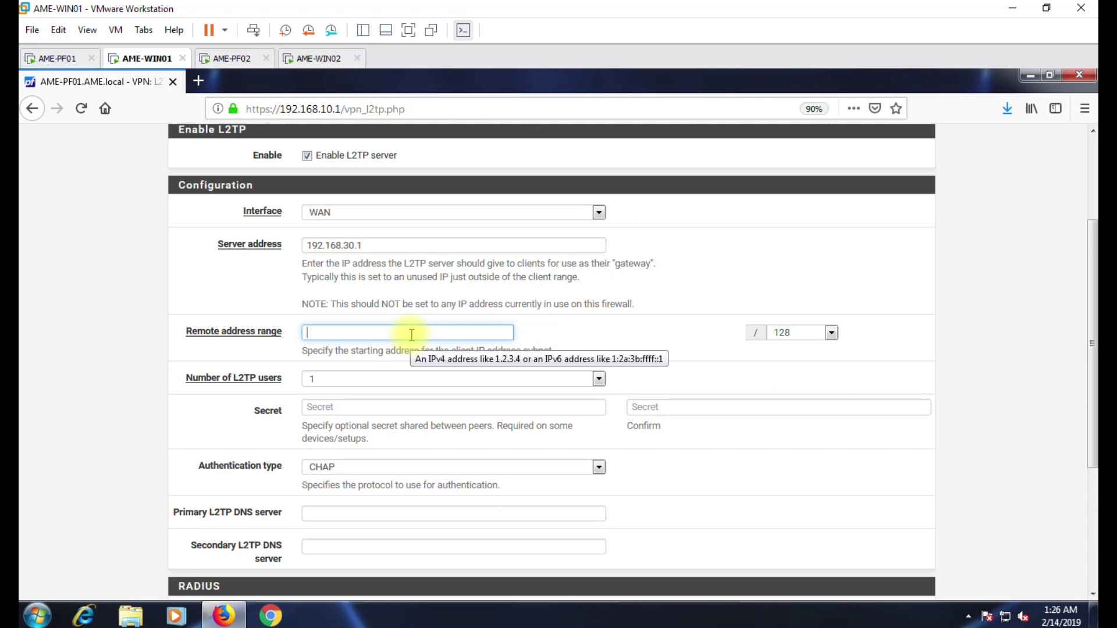
pyautogui.write('192.168')
pyautogui.click(783, 332)
pyautogui.press('3')
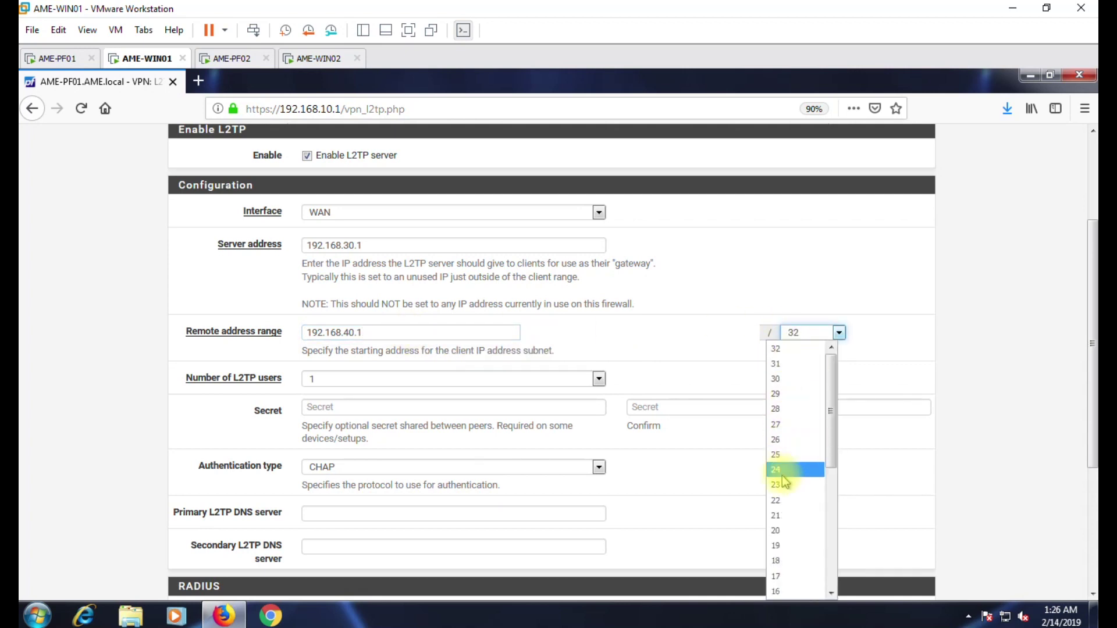
pyautogui.click(783, 472)
pyautogui.click(316, 379)
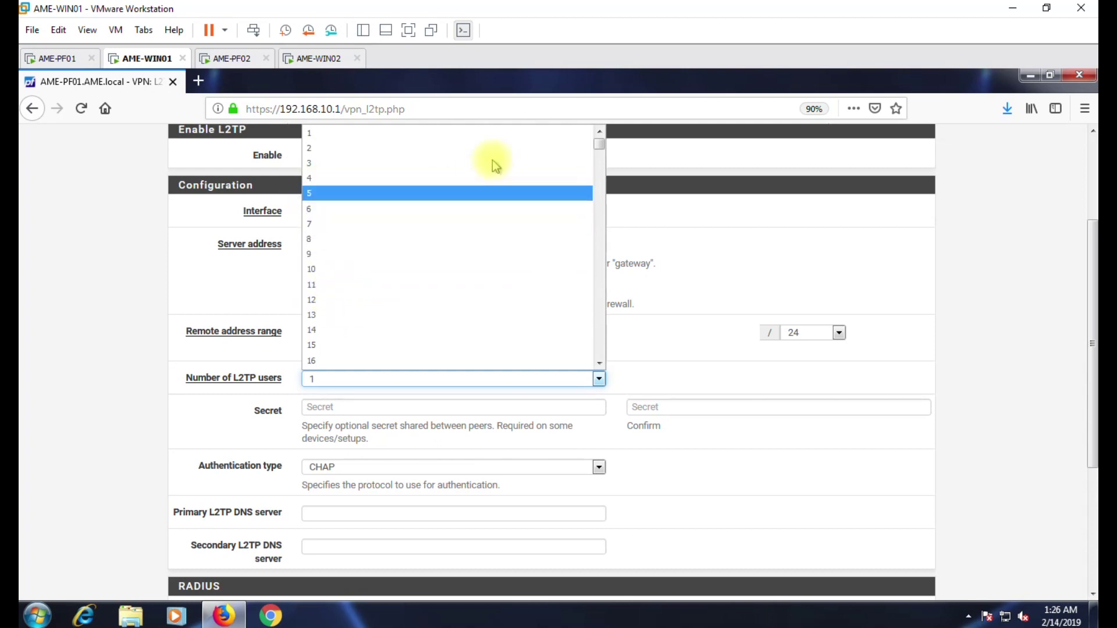
pyautogui.moveTo(601, 142)
pyautogui.mouseDown()
pyautogui.moveTo(578, 379)
pyautogui.moveTo(608, 149)
pyautogui.mouseUp()
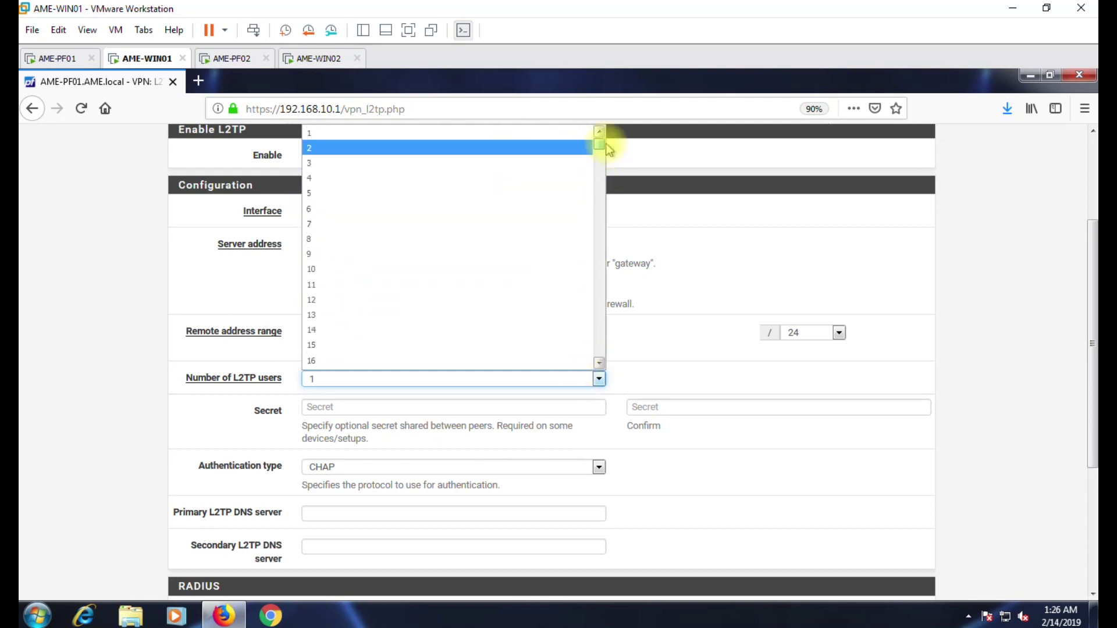
pyautogui.click(376, 253)
pyautogui.click(324, 407)
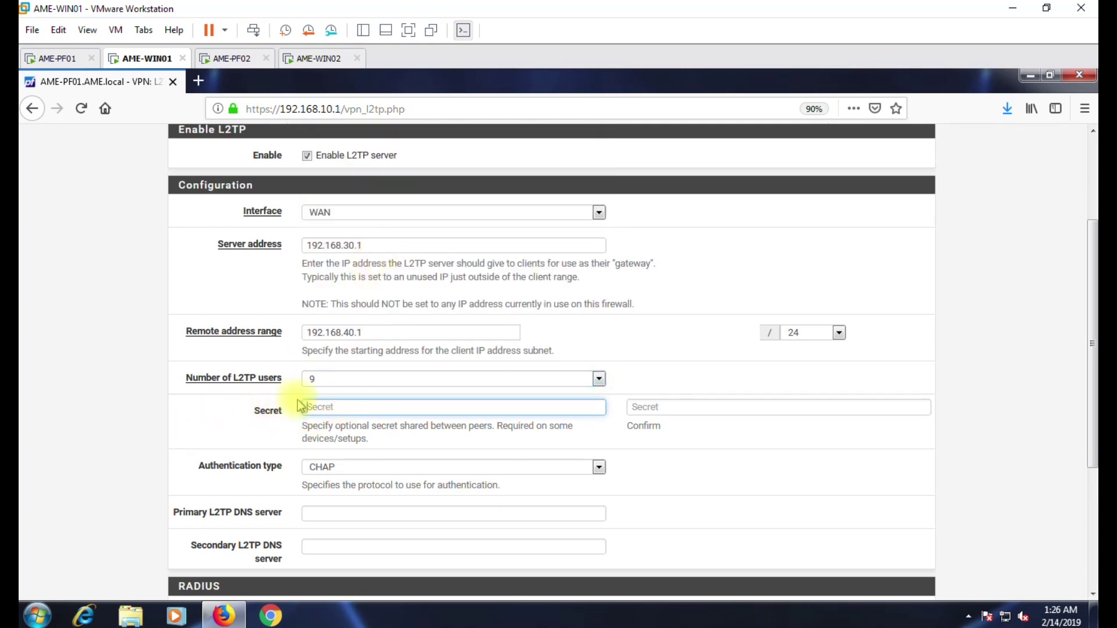
# Enter and confirm the L2TP shared secret, keeping CHAP authentication.
pyautogui.write('123456')
pyautogui.click(660, 408)
pyautogui.write('12')
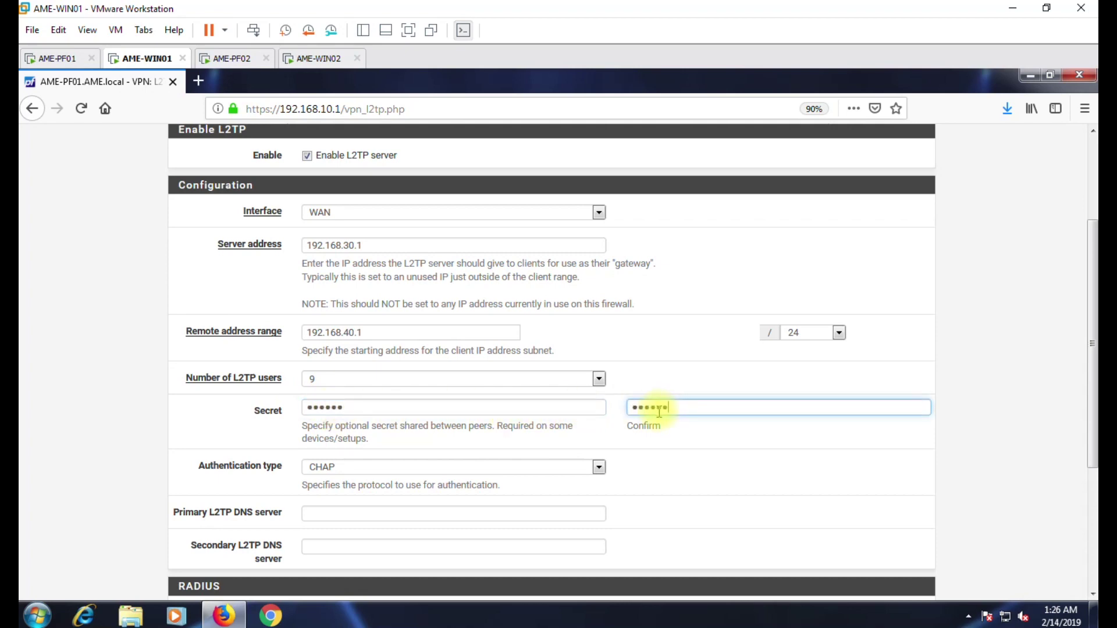
pyautogui.scroll(-1, 574, 433)
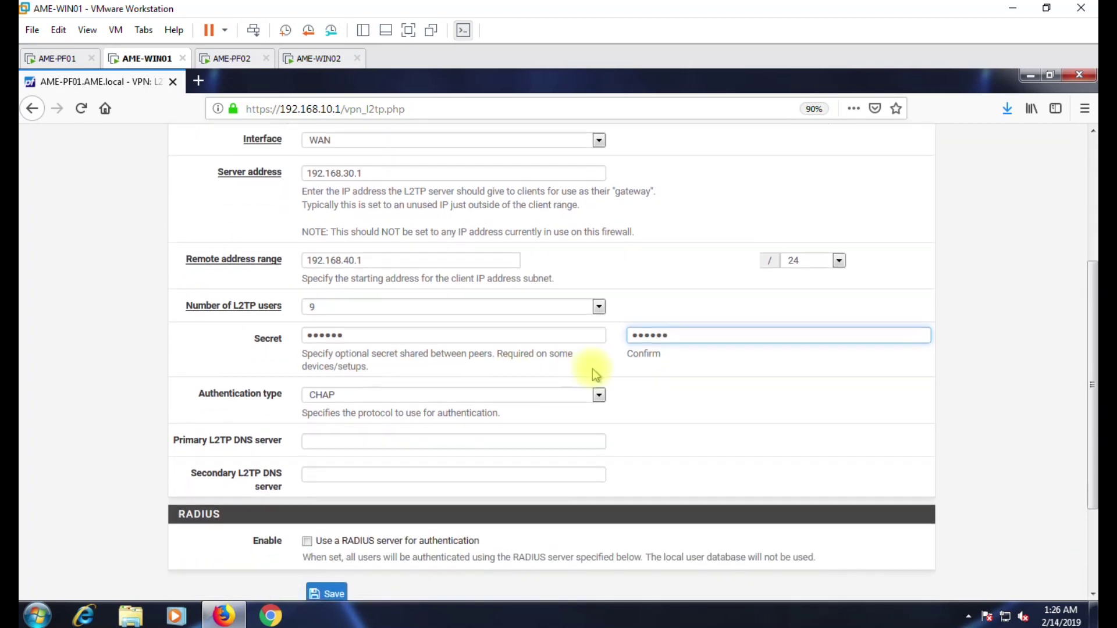
pyautogui.click(333, 400)
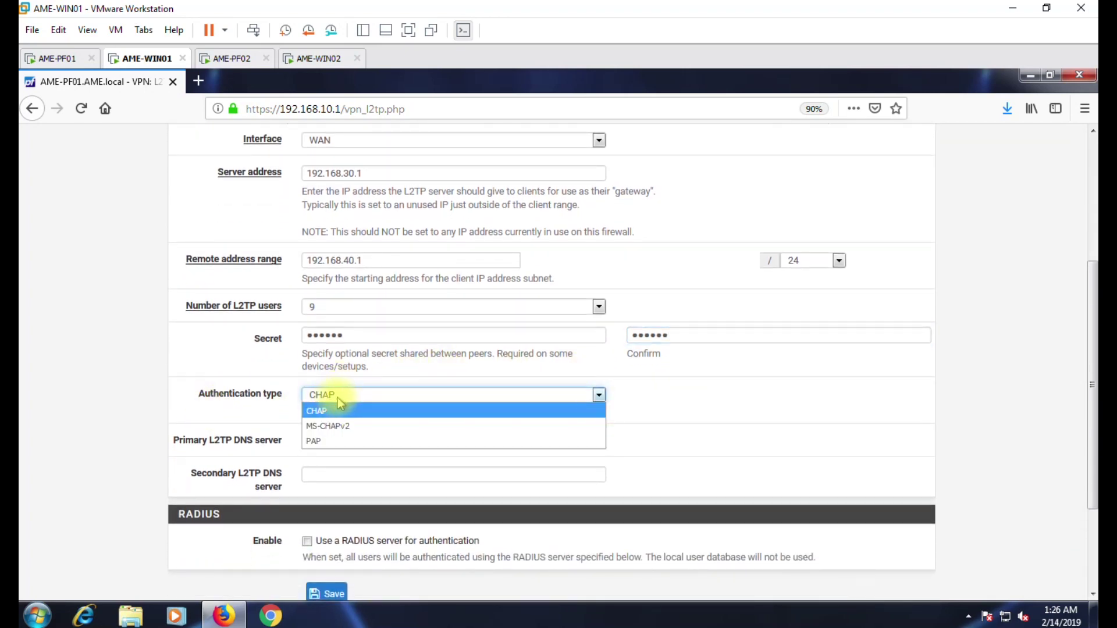
pyautogui.click(192, 400)
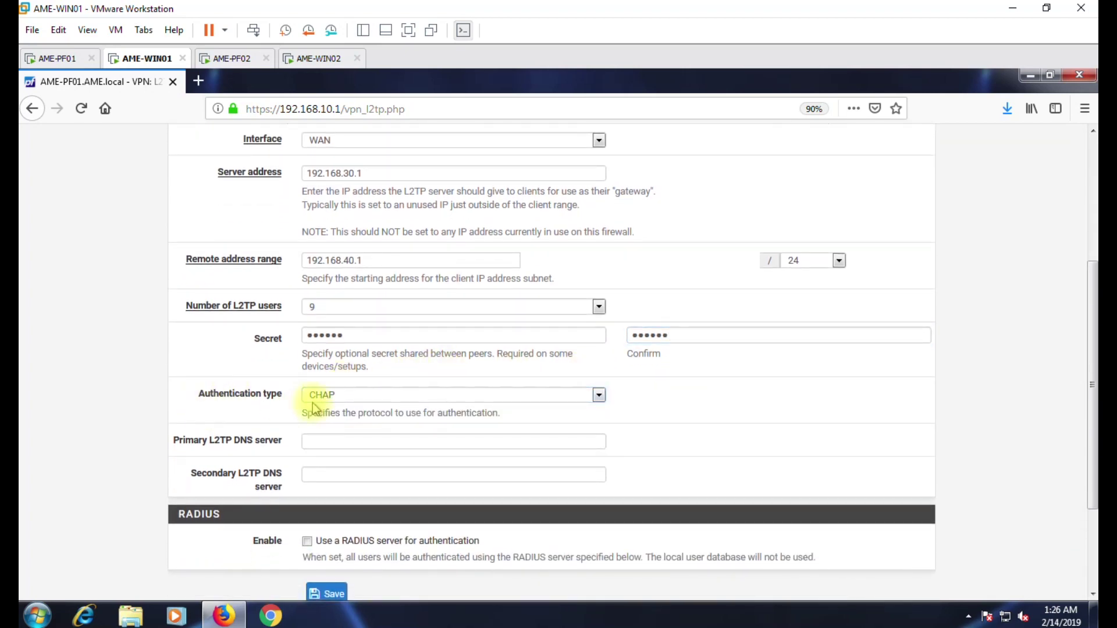
# Review the DNS and RADIUS options, leave RADIUS off, and save the L2TP configuration.
pyautogui.moveTo(179, 441); pyautogui.dragTo(281, 441)
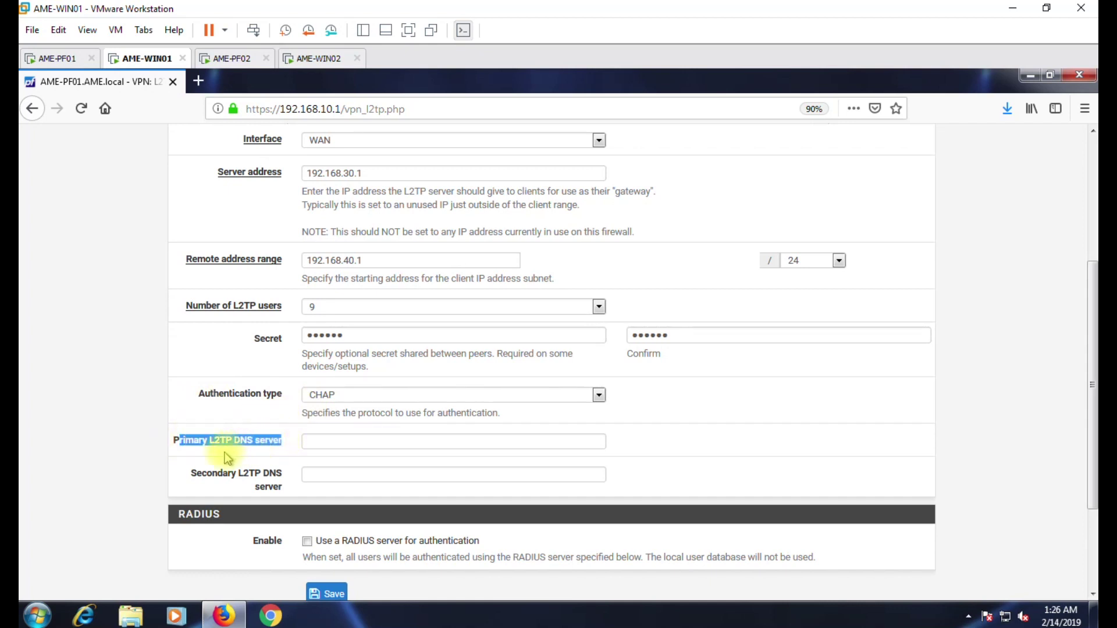
pyautogui.moveTo(219, 473); pyautogui.dragTo(270, 488)
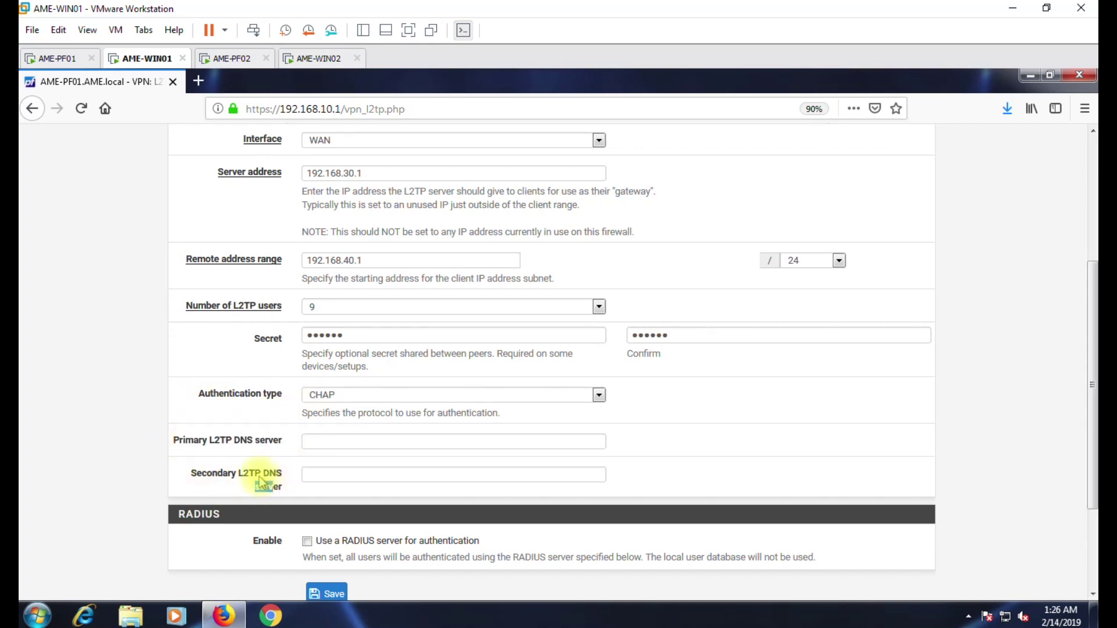
pyautogui.moveTo(211, 441); pyautogui.dragTo(264, 440)
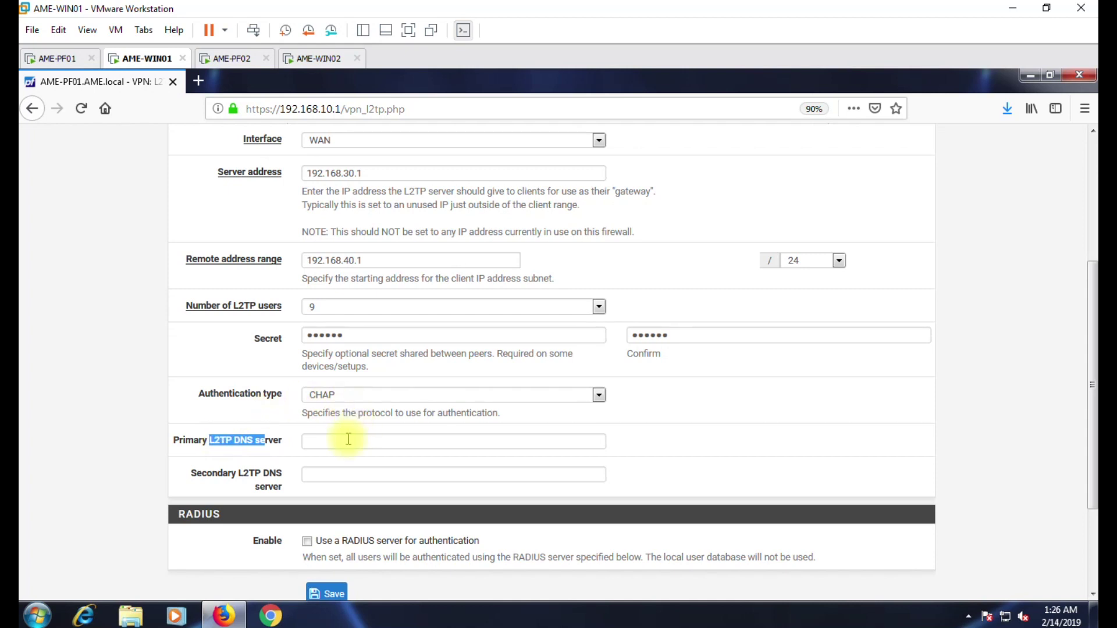
pyautogui.click(312, 443)
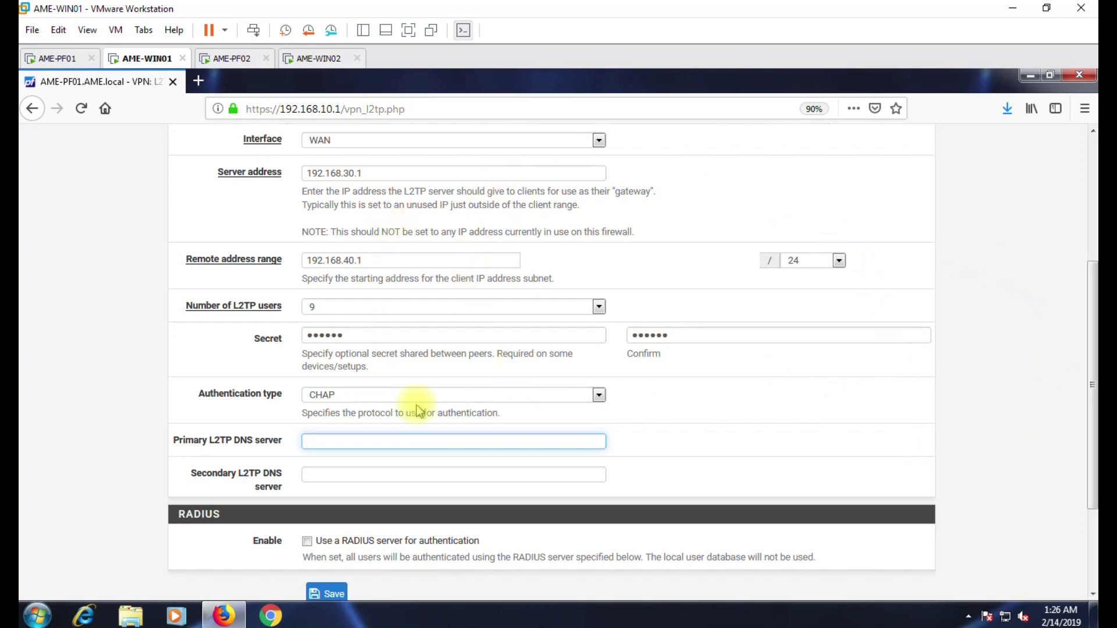
pyautogui.scroll(-1, 174, 489)
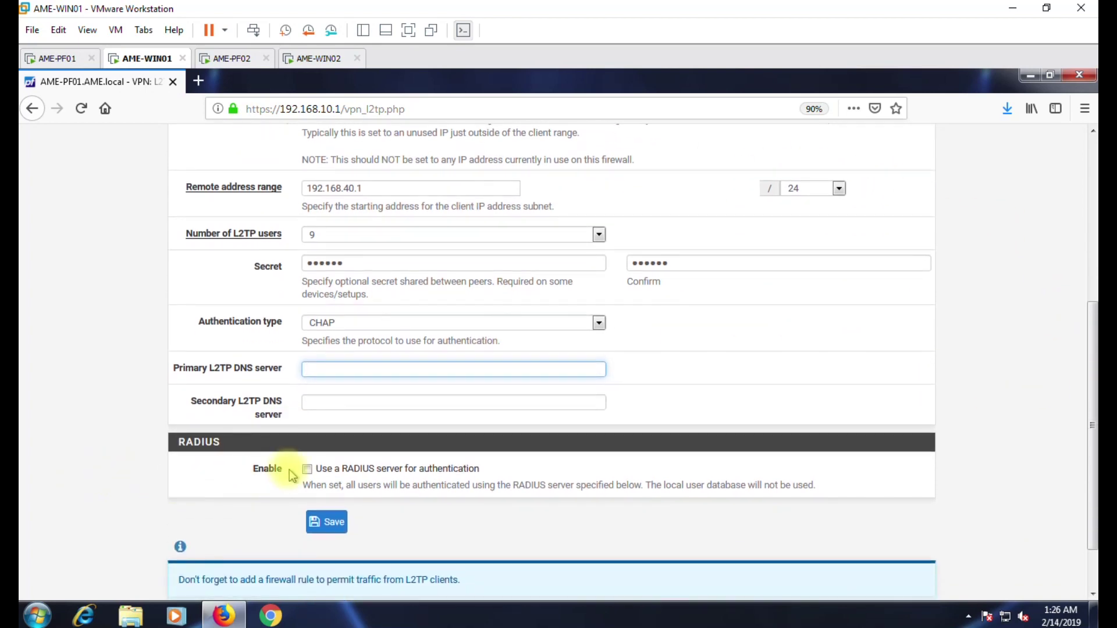
pyautogui.click(388, 471)
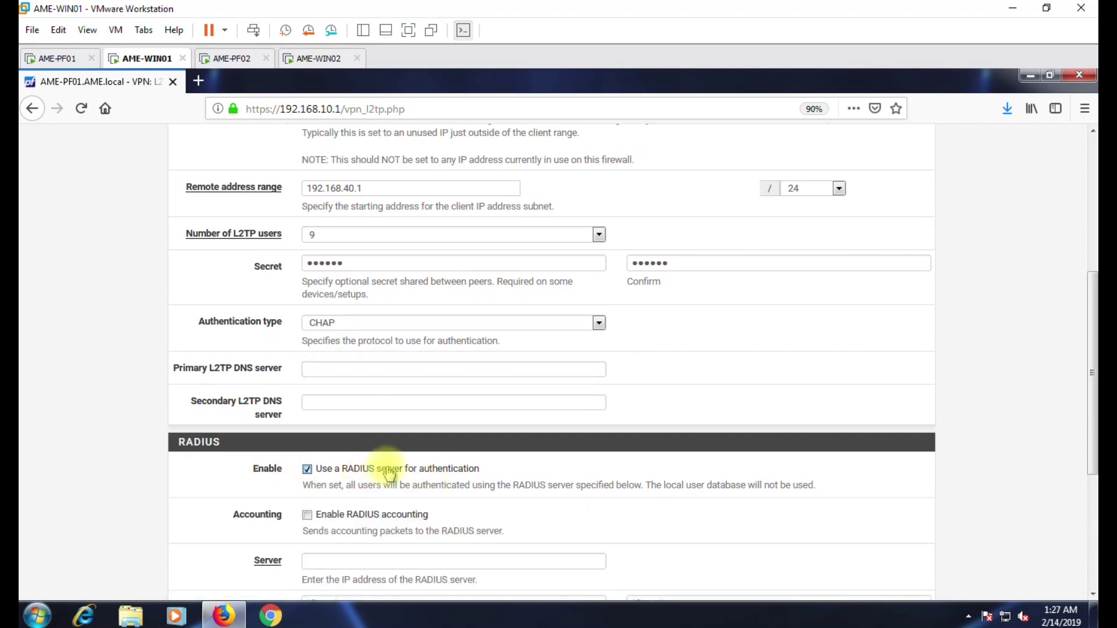
pyautogui.scroll(-2, 298, 497)
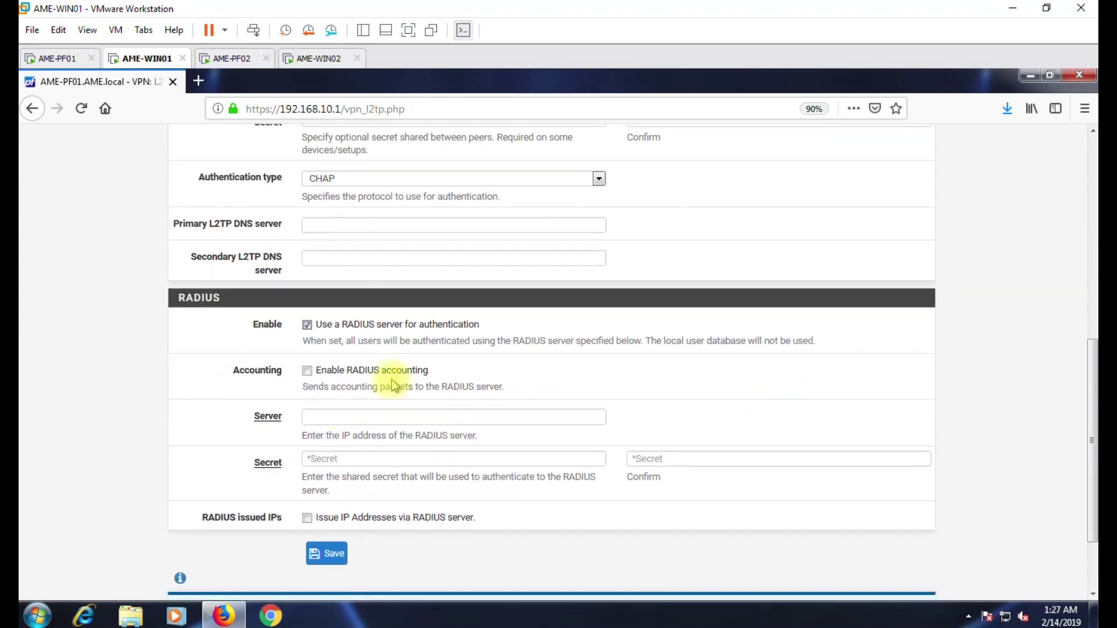
pyautogui.click(326, 324)
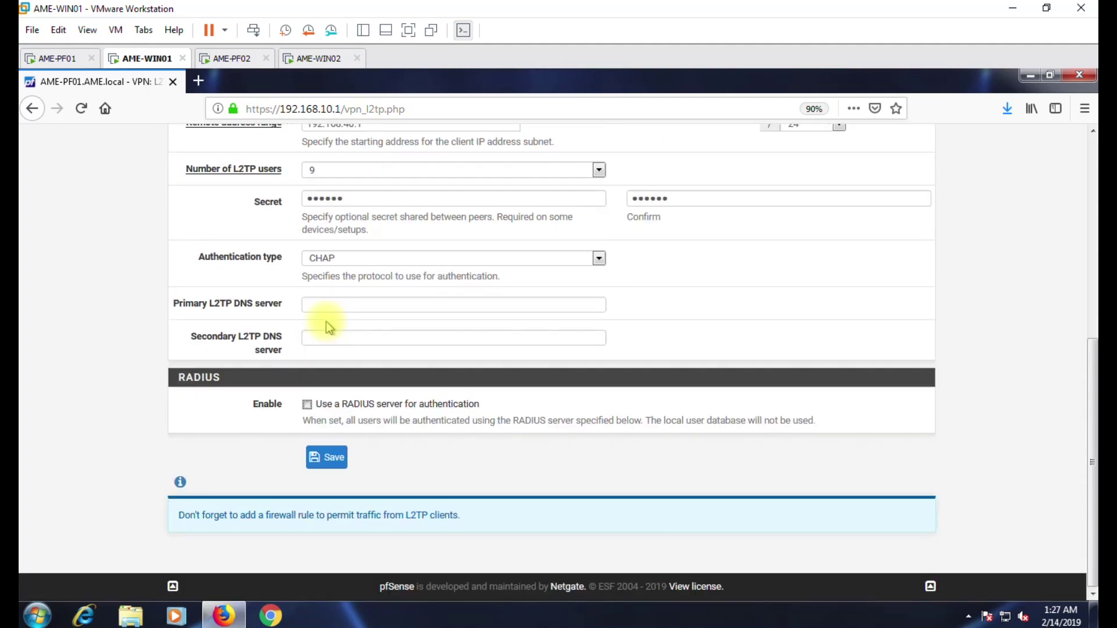
pyautogui.scroll(1, 274, 448)
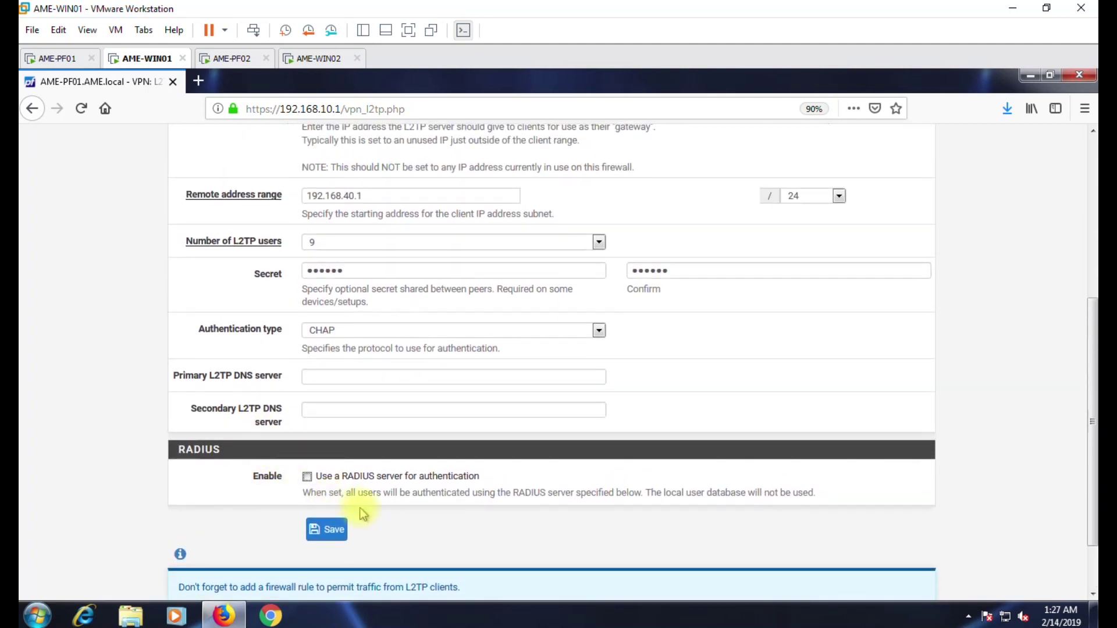
pyautogui.click(333, 534)
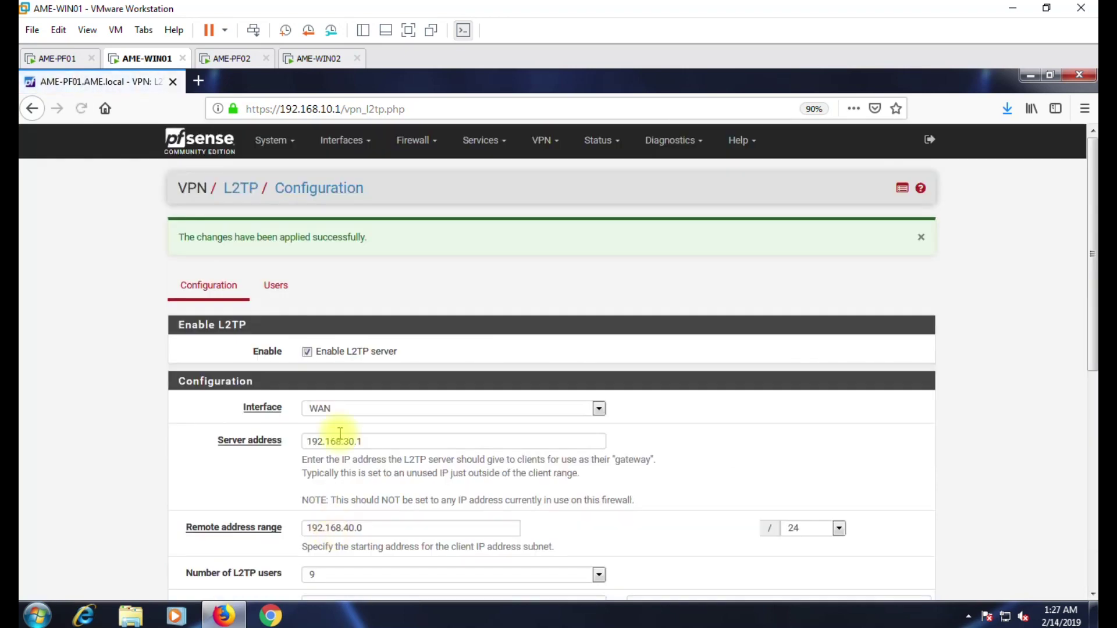
pyautogui.click(268, 291)
# Add L2TP user 'ame' with a confirmed password and a blank, dynamic IP address.
pyautogui.click(911, 324)
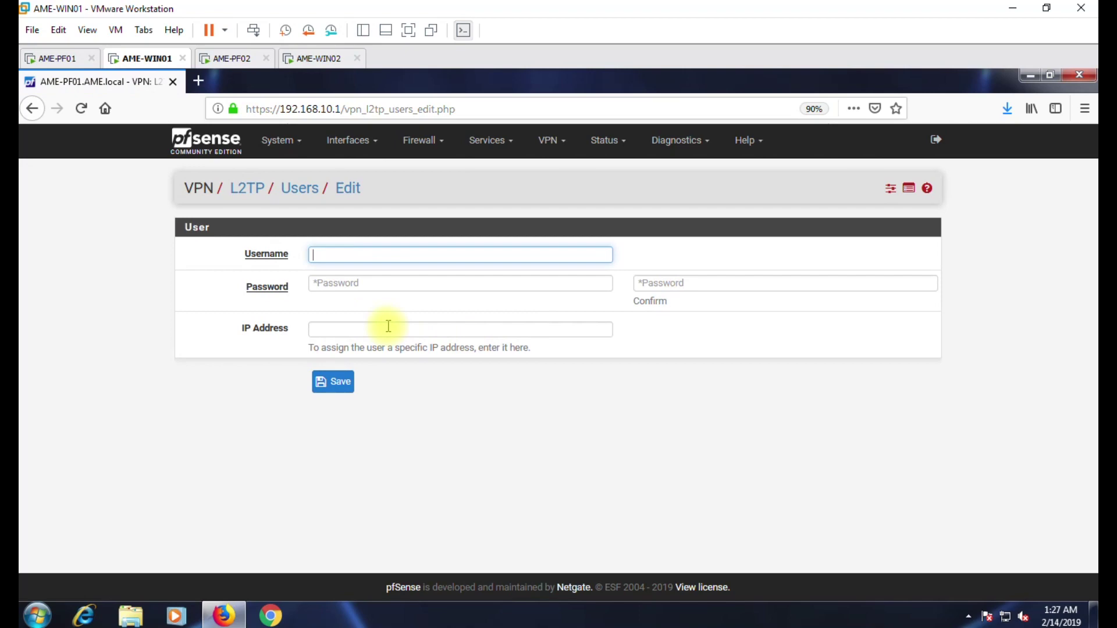
pyautogui.write('ame')
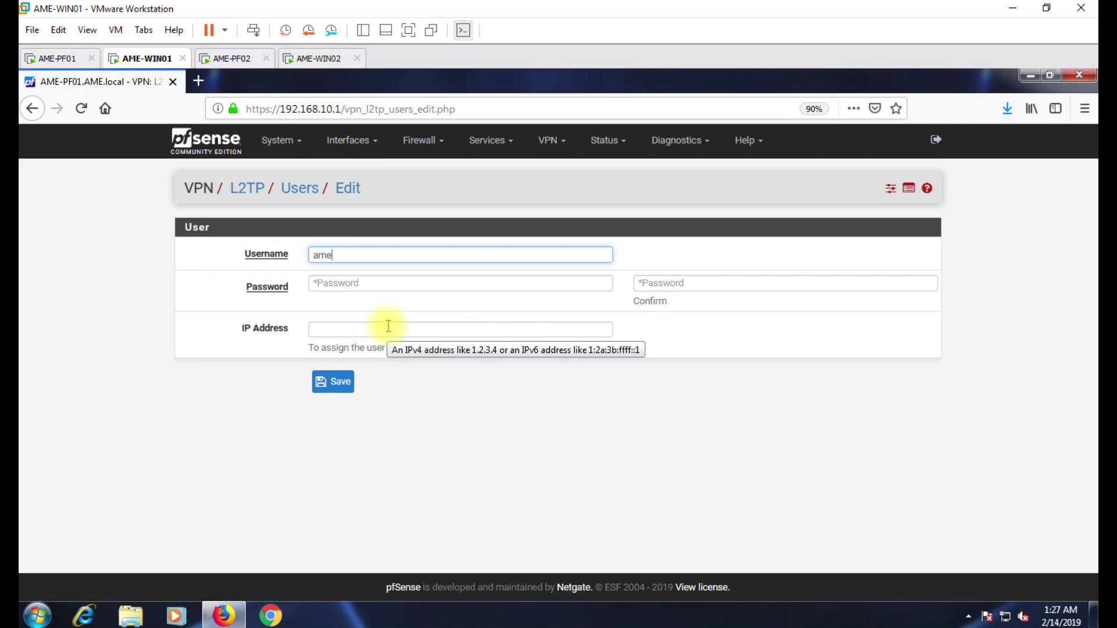
pyautogui.press('Tab')
pyautogui.write('P')
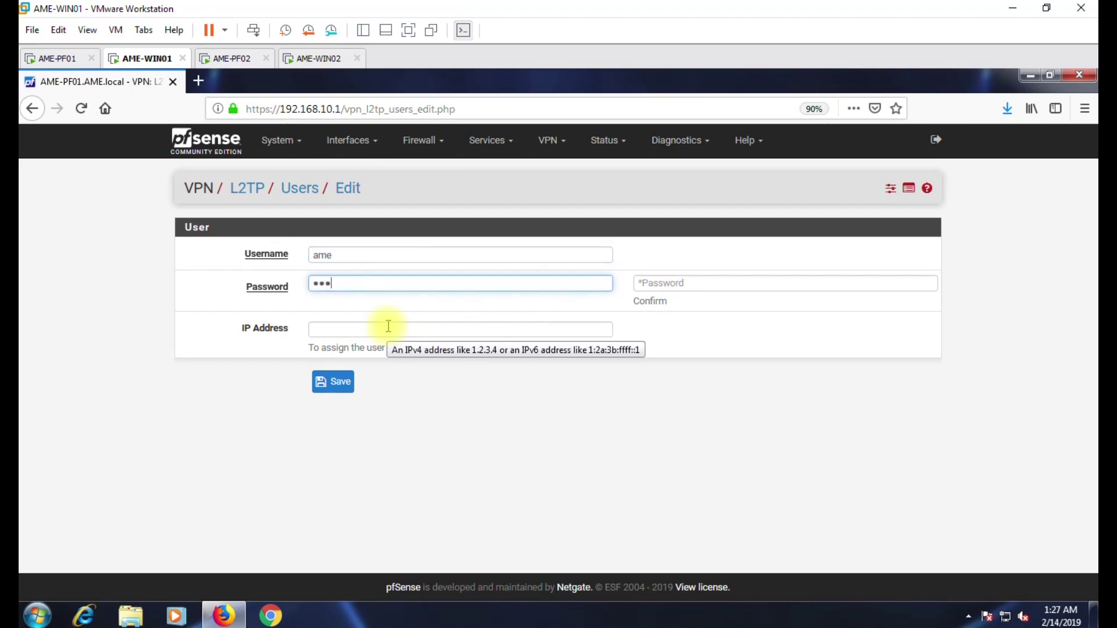
pyautogui.press('Tab')
pyautogui.write('P')
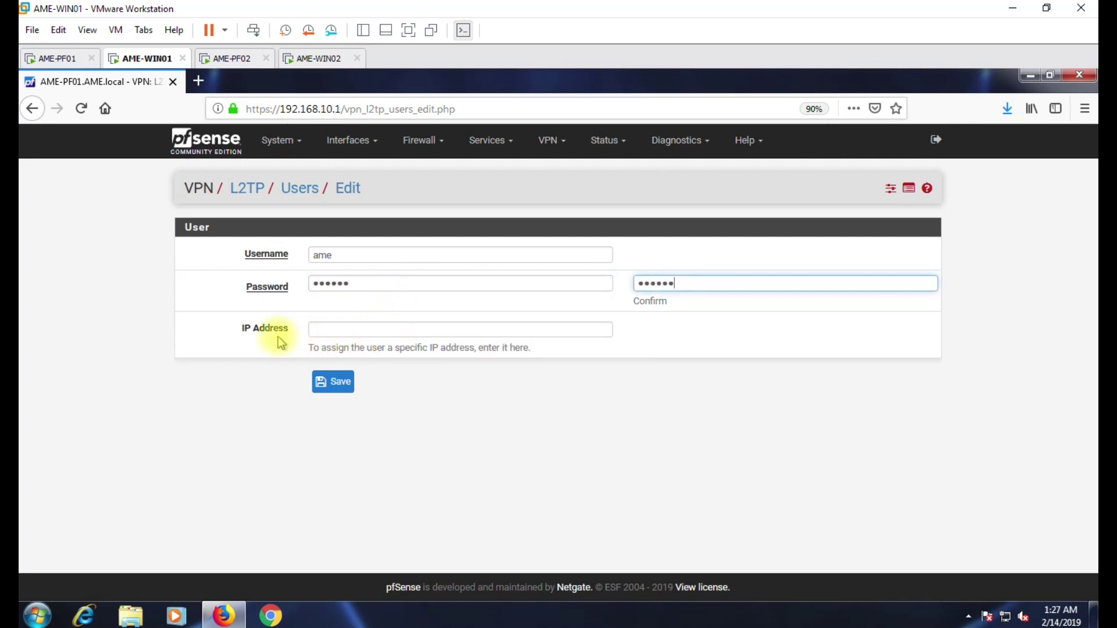
pyautogui.moveTo(240, 327); pyautogui.dragTo(286, 327)
pyautogui.click(329, 330)
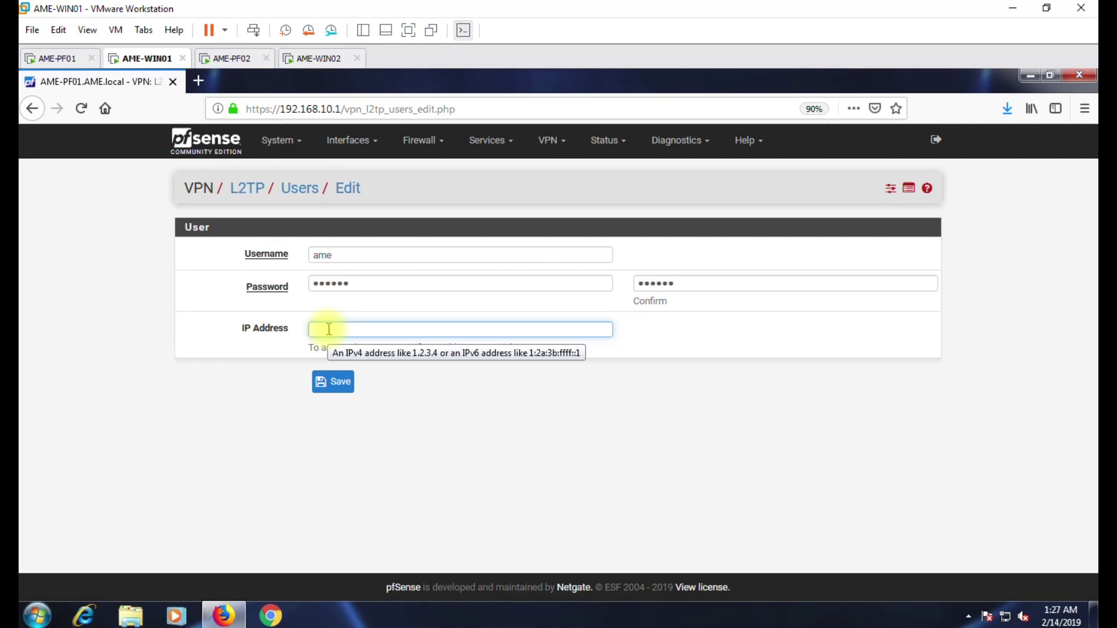
pyautogui.write('19')
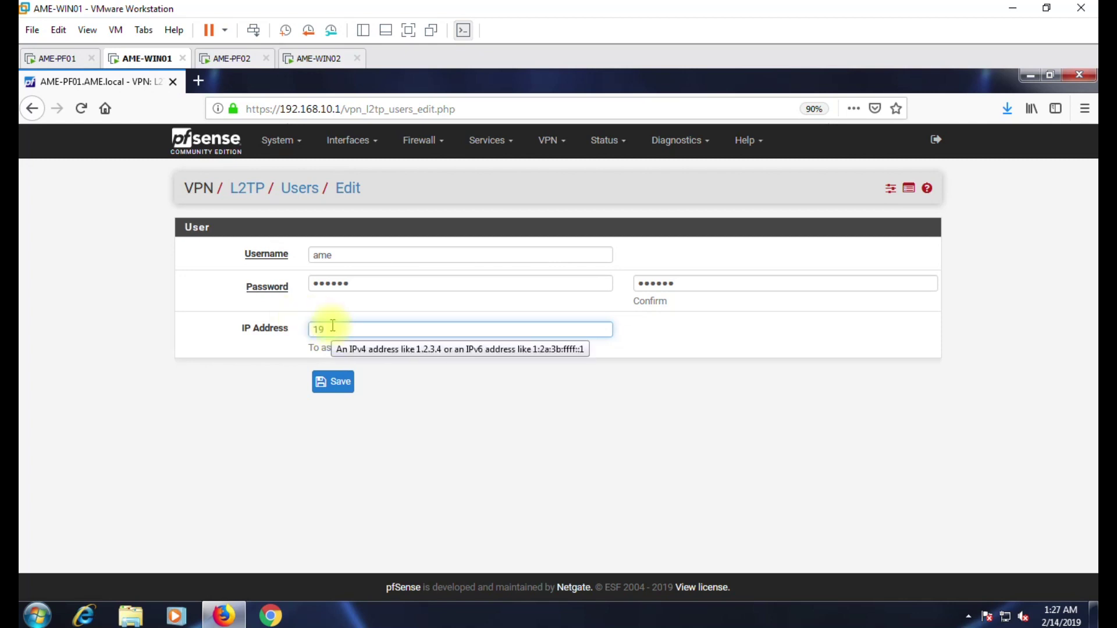
pyautogui.write('2.168.40')
pyautogui.press('BackSpace')
pyautogui.press('BackSpace')
pyautogui.press('BackSpace')
pyautogui.click(335, 386)
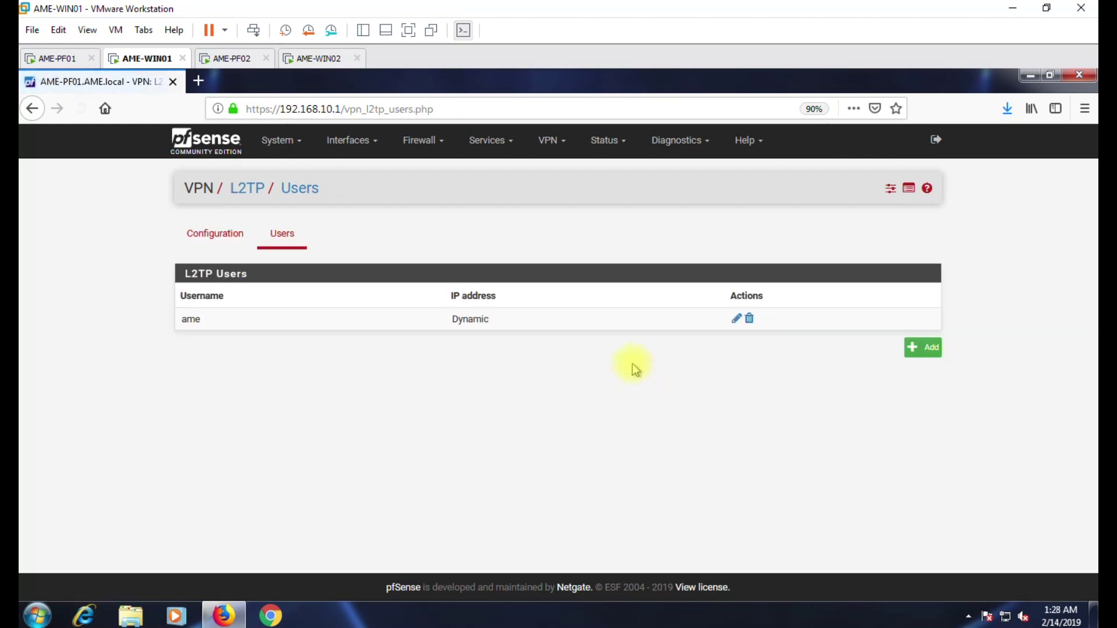
# Turn on IPsec mobile client support with Local Database user authentication.
pyautogui.click(547, 142)
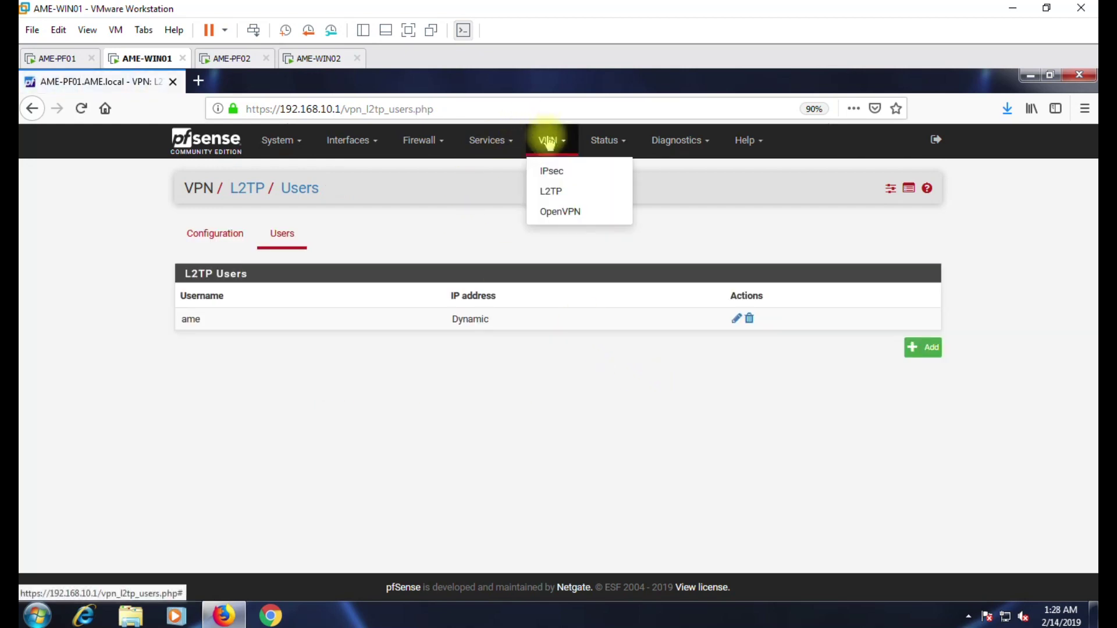
pyautogui.click(552, 173)
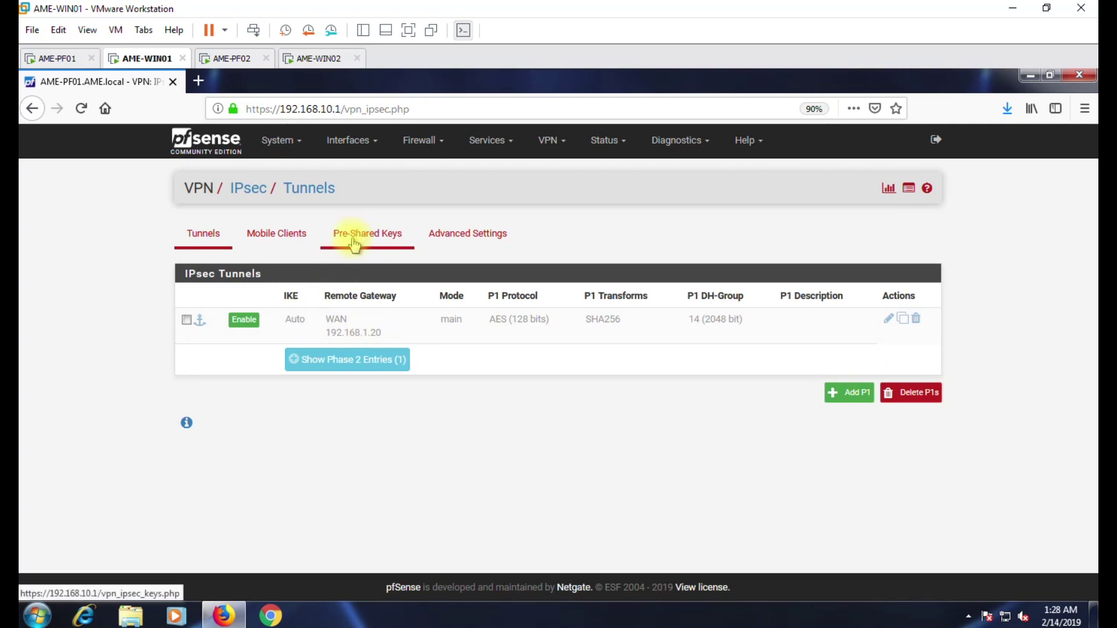
pyautogui.click(275, 233)
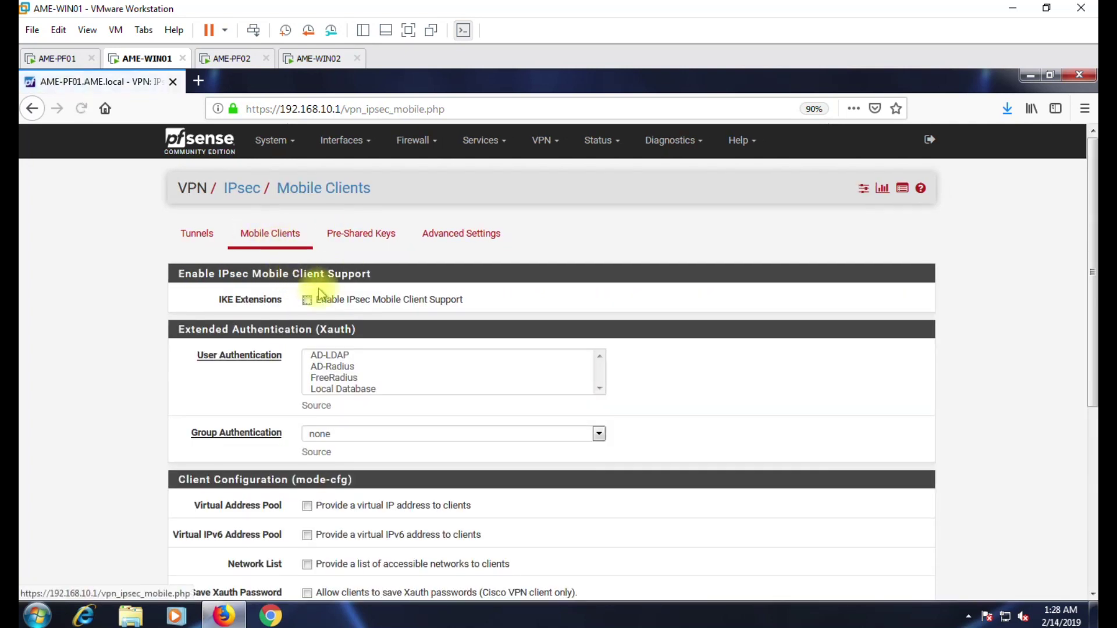
pyautogui.click(361, 300)
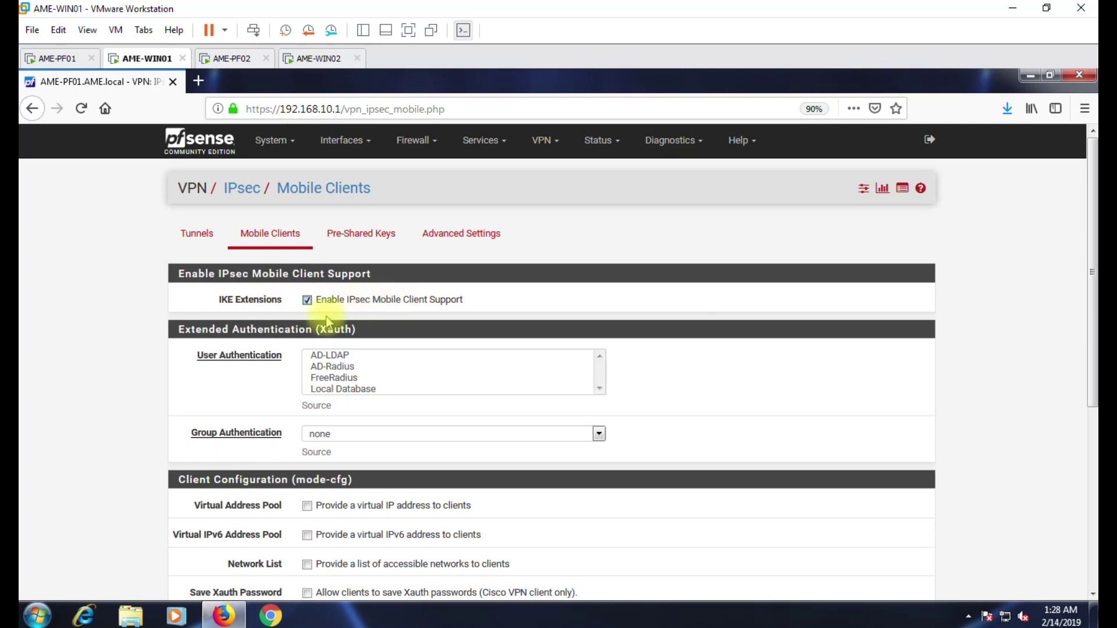
pyautogui.click(320, 390)
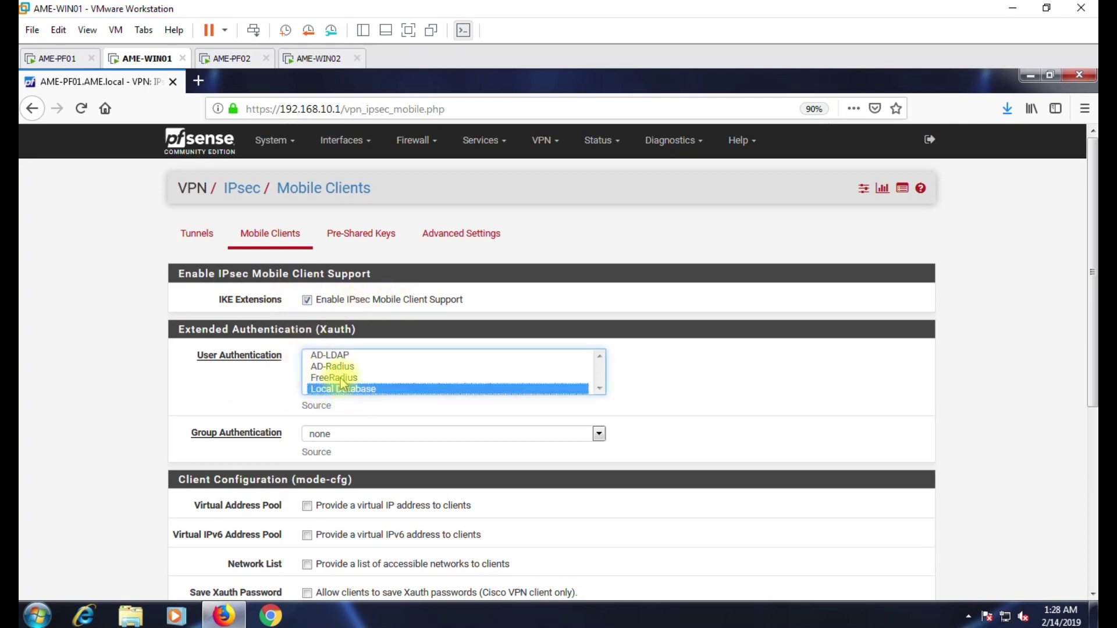
# Save and apply the IPsec mobile client settings.
pyautogui.moveTo(370, 329)
pyautogui.mouseDown()
pyautogui.moveTo(244, 331)
pyautogui.moveTo(371, 331)
pyautogui.mouseUp()
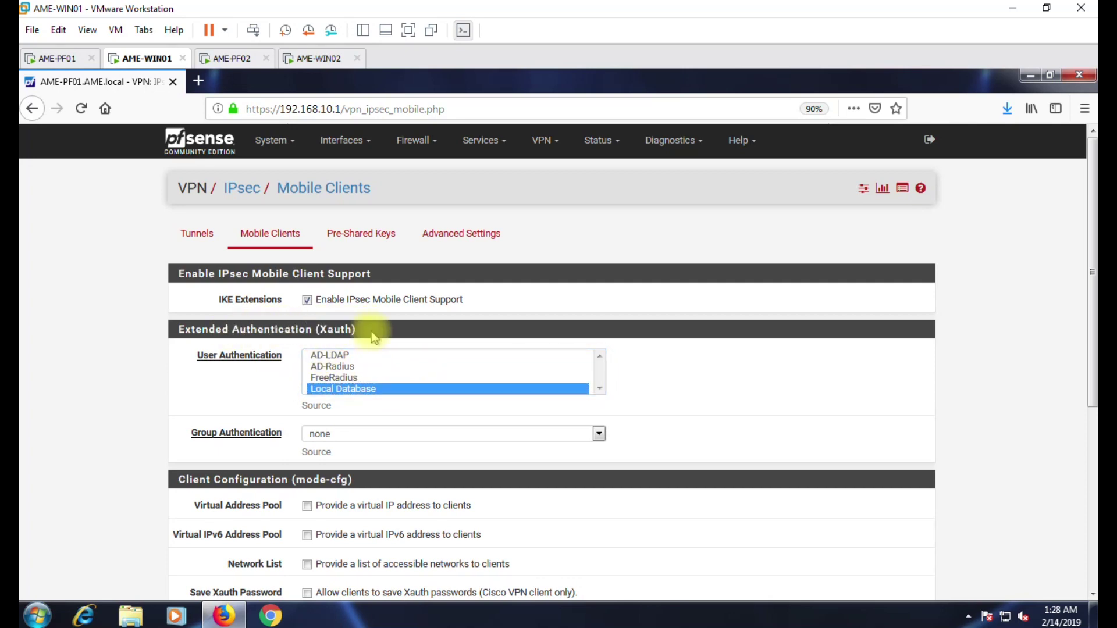
pyautogui.scroll(-2, 239, 371)
pyautogui.scroll(3, 194, 371)
pyautogui.scroll(-5, 233, 408)
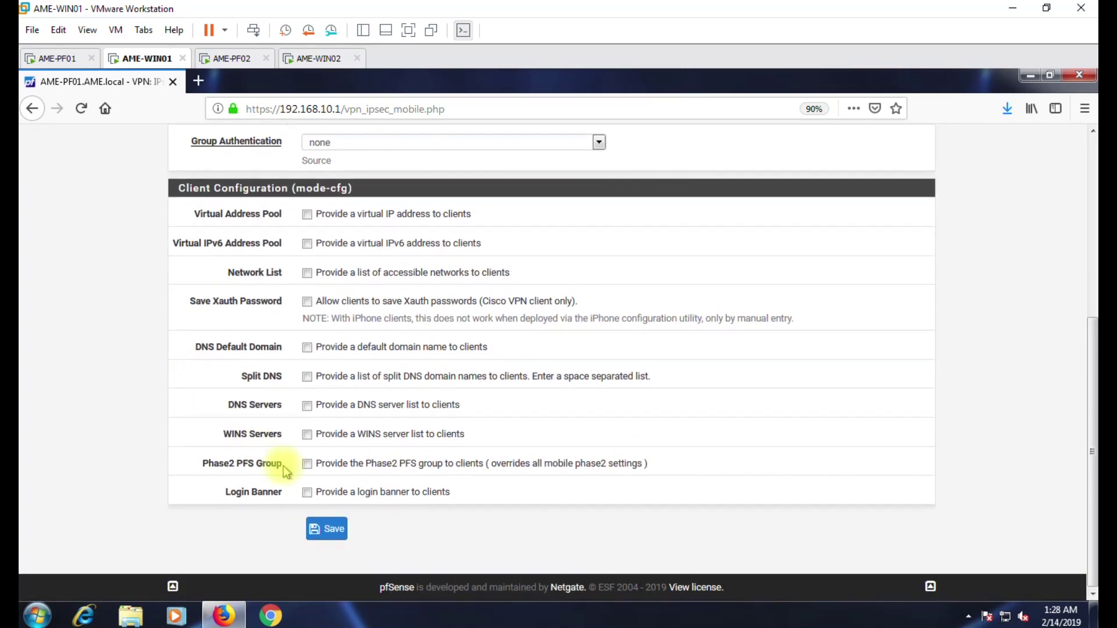
pyautogui.click(322, 534)
pyautogui.click(875, 243)
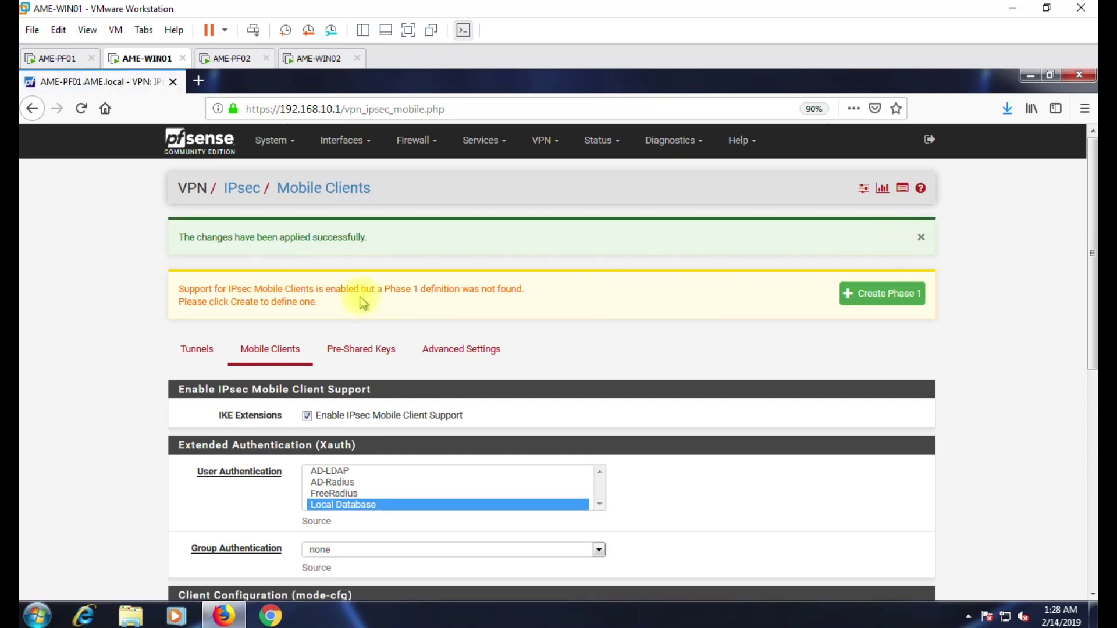
pyautogui.moveTo(210, 289); pyautogui.dragTo(362, 289)
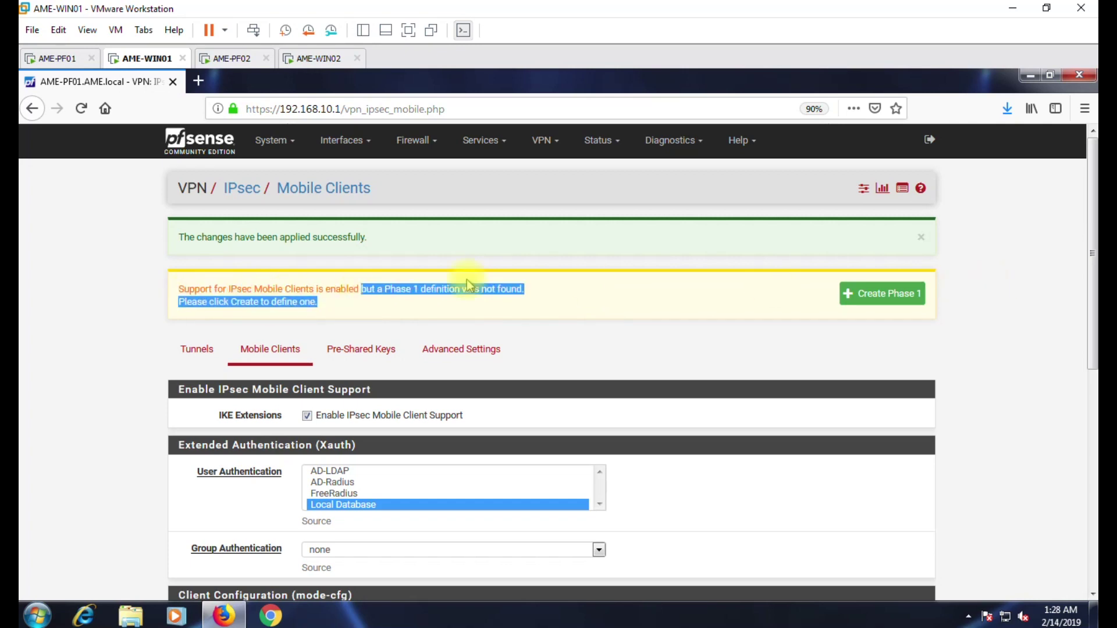
# Create a mobile-client Phase 1 using IKEv1, IPv4, WAN and Mutual PSK authentication.
pyautogui.click(884, 295)
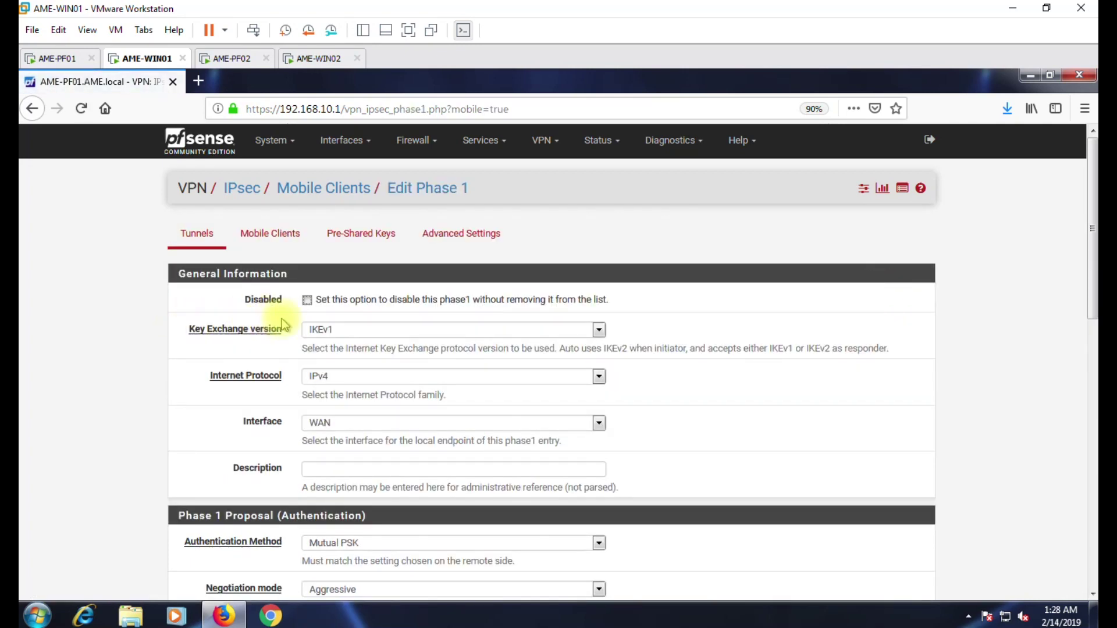
pyautogui.scroll(-2, 250, 342)
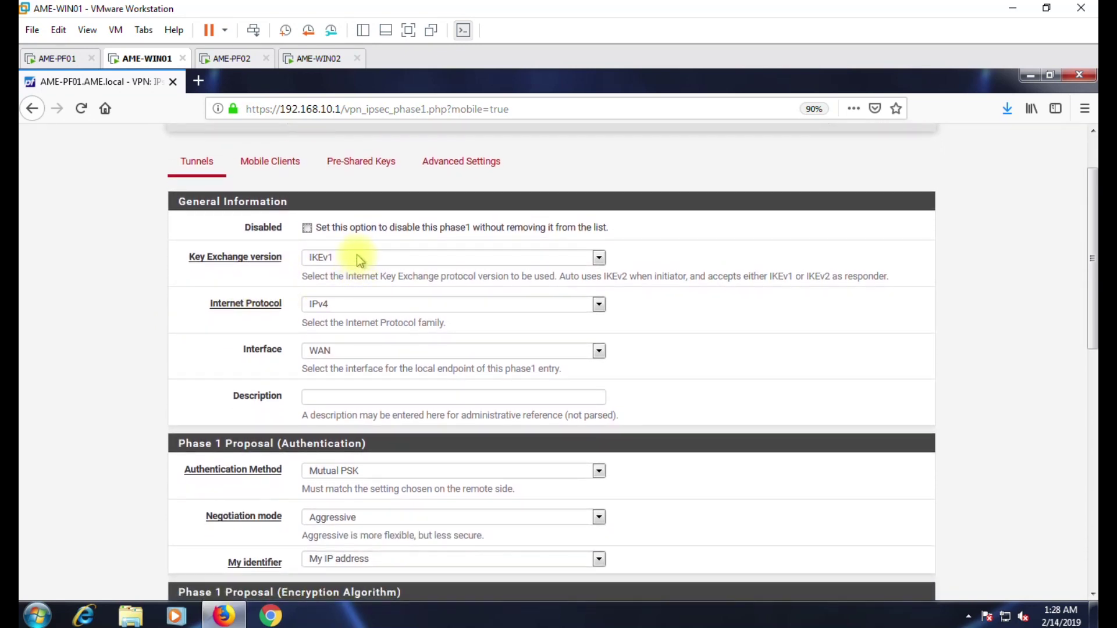
pyautogui.click(359, 260)
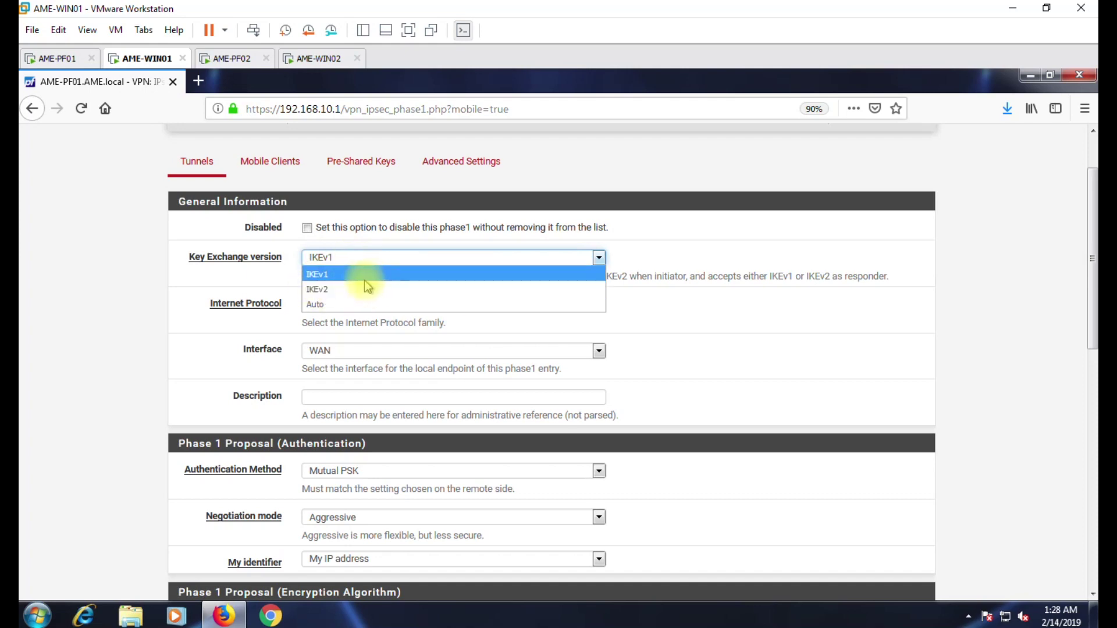
pyautogui.click(317, 274)
pyautogui.scroll(-4, 250, 291)
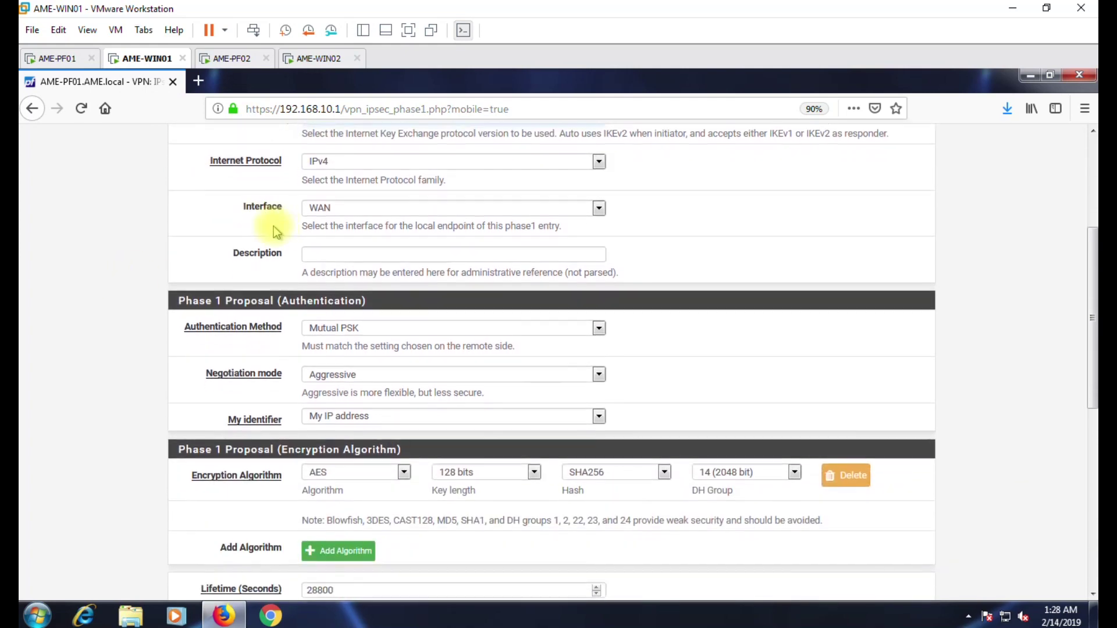
pyautogui.click(333, 163)
pyautogui.click(317, 173)
pyautogui.click(348, 203)
pyautogui.click(348, 203)
pyautogui.click(356, 252)
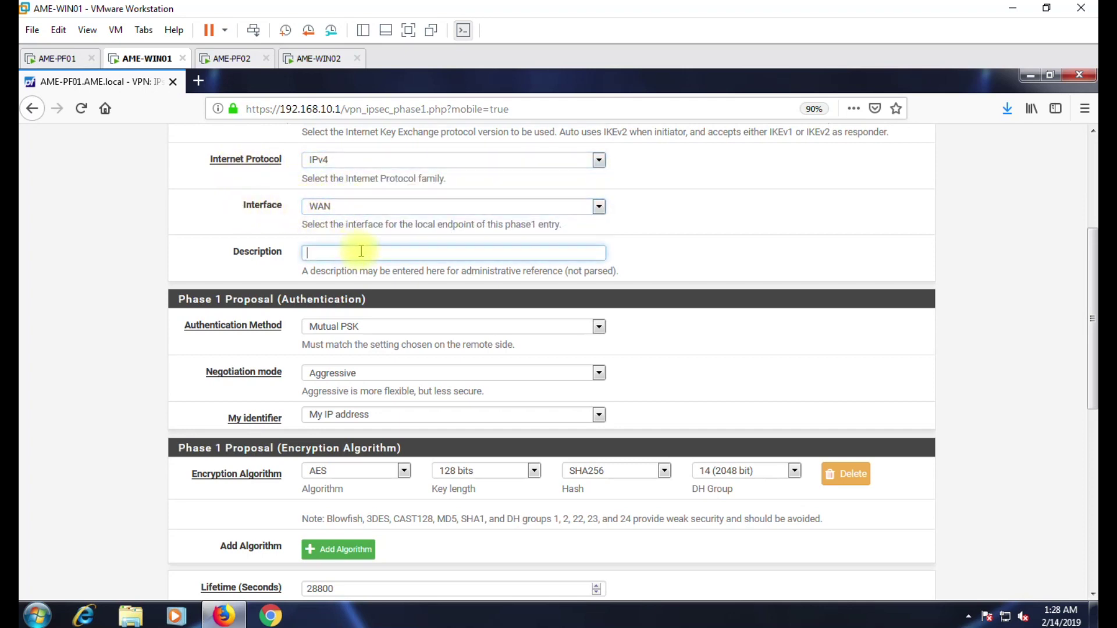
pyautogui.click(336, 331)
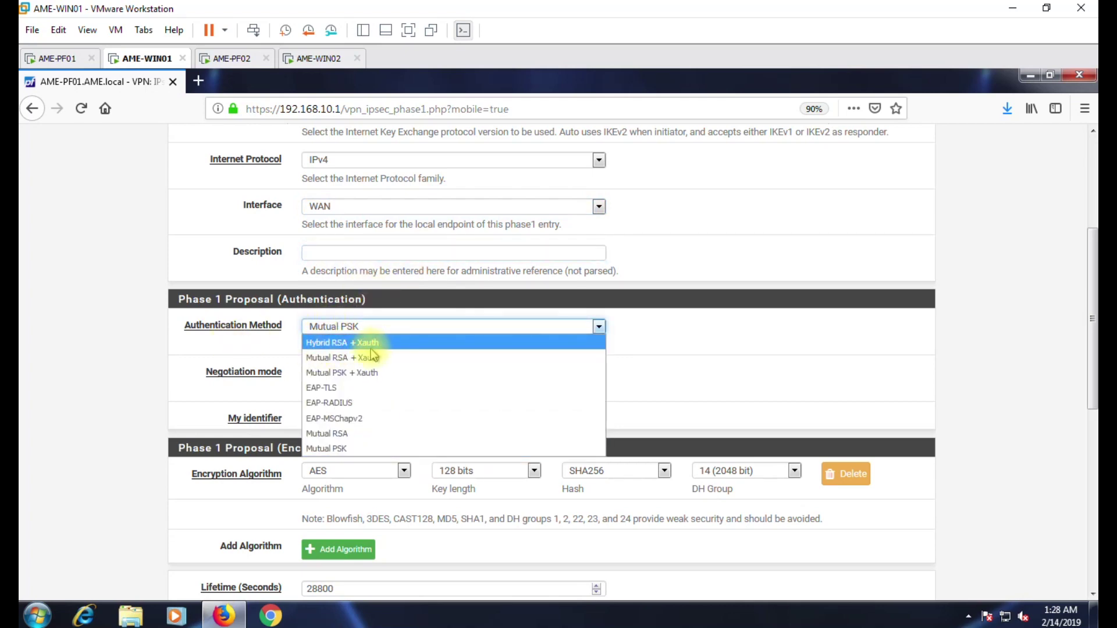
pyautogui.click(223, 299)
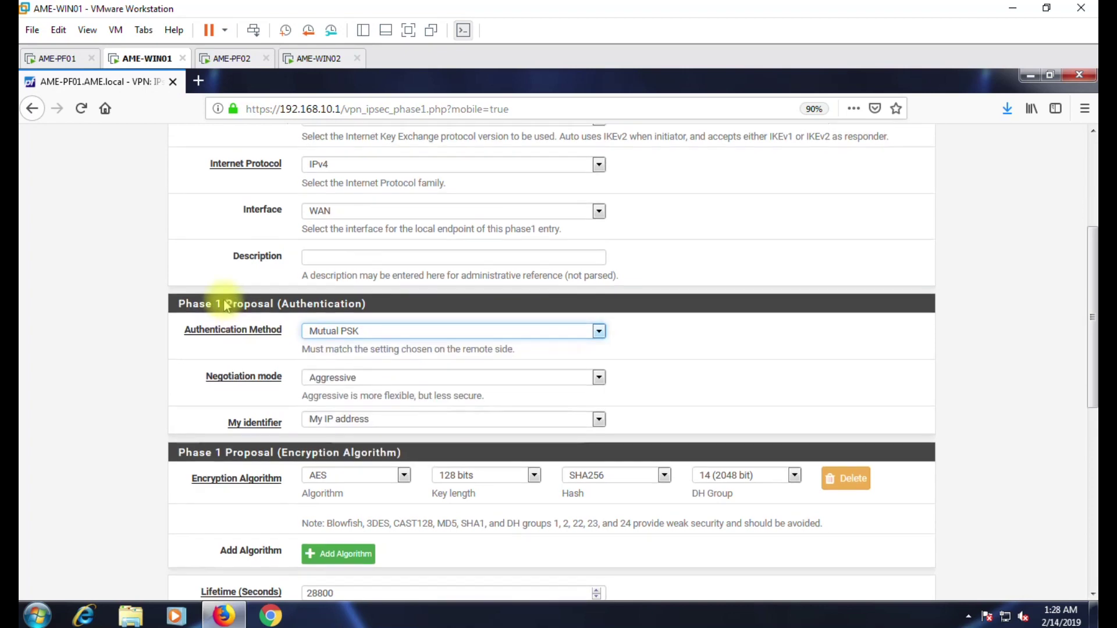
# Switch the Phase 1 negotiation mode from Aggressive to Main and save it.
pyautogui.scroll(3, 279, 273)
pyautogui.scroll(-2, 315, 326)
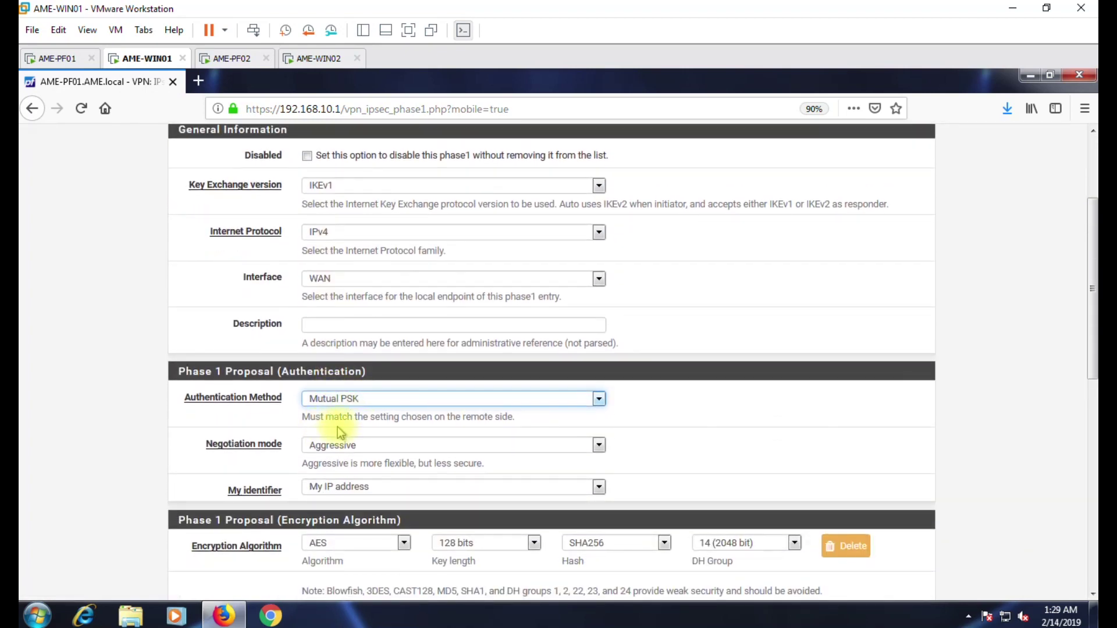
pyautogui.click(312, 444)
pyautogui.click(365, 460)
pyautogui.scroll(-2, 431, 346)
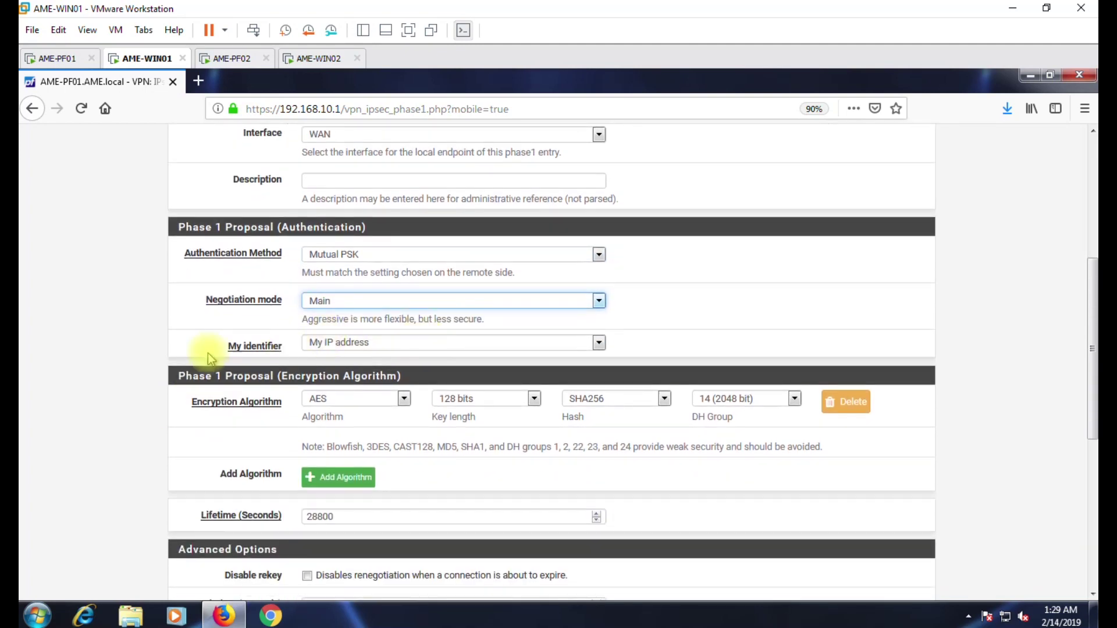
pyautogui.scroll(-1, 229, 399)
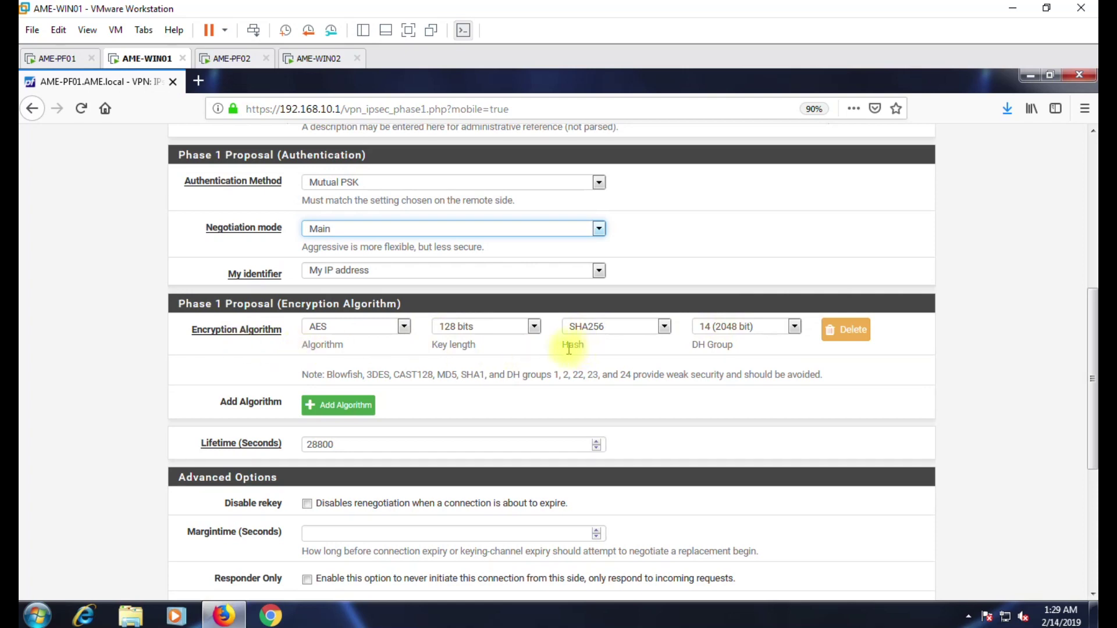
pyautogui.scroll(-3, 465, 403)
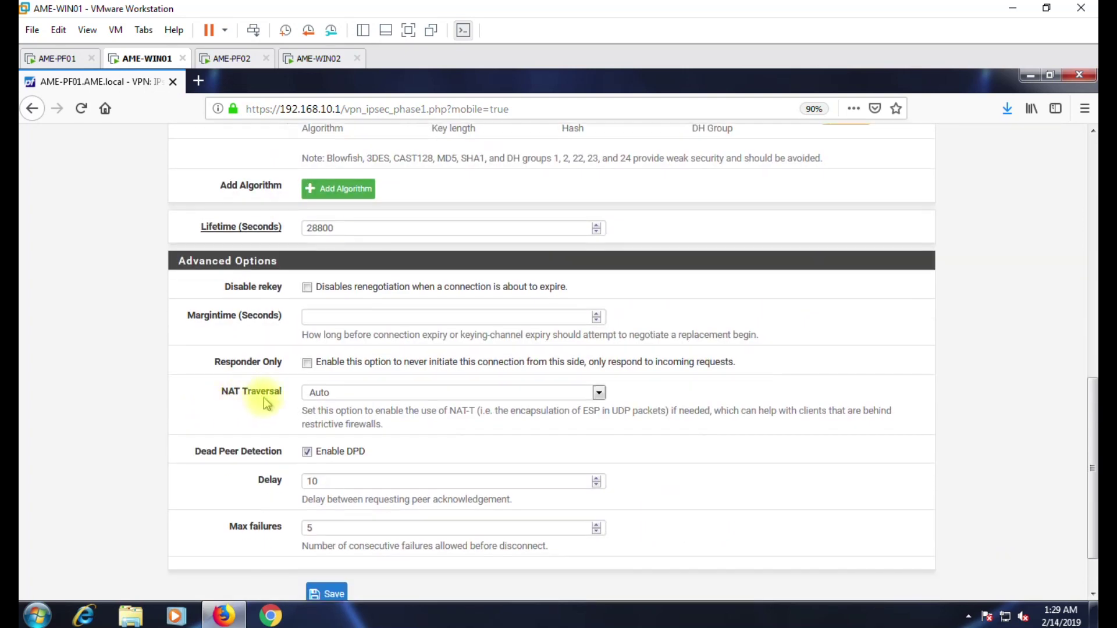
pyautogui.scroll(-1, 279, 401)
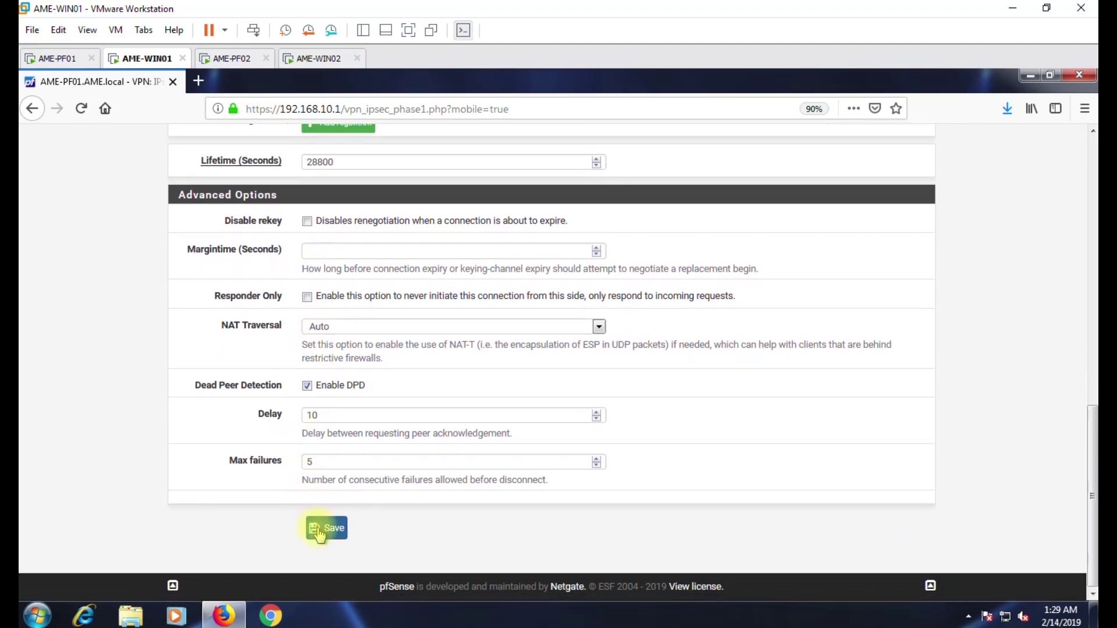
pyautogui.click(326, 532)
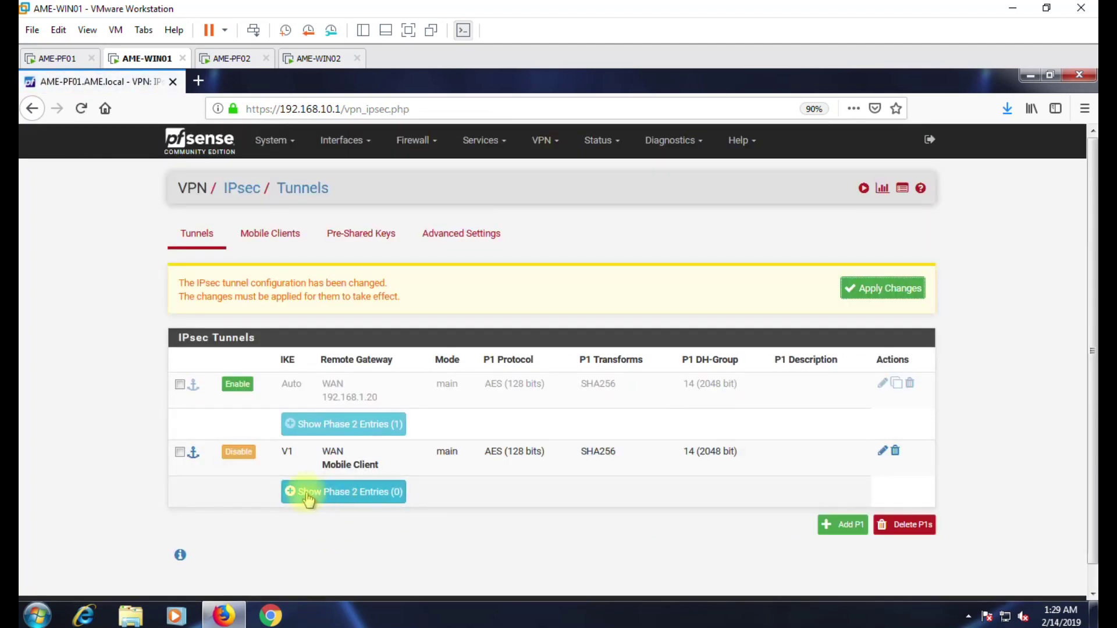
pyautogui.click(314, 495)
# Add a Transport-mode Phase 2 entry for the mobile client with AES128-GCM unticked.
pyautogui.scroll(-1, 317, 496)
pyautogui.click(313, 466)
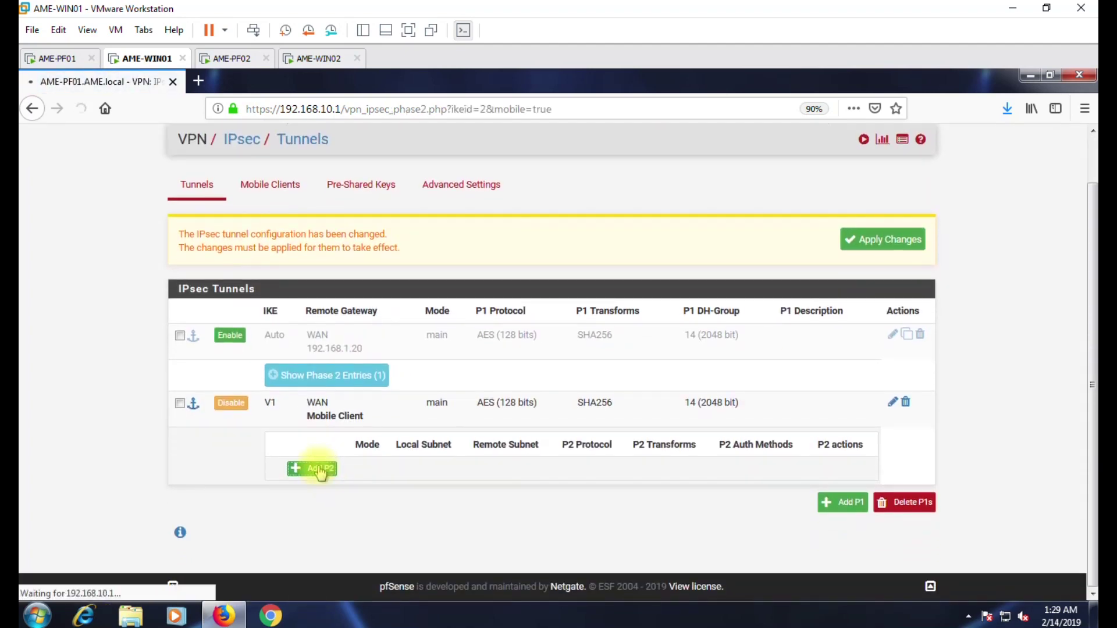
pyautogui.click(343, 330)
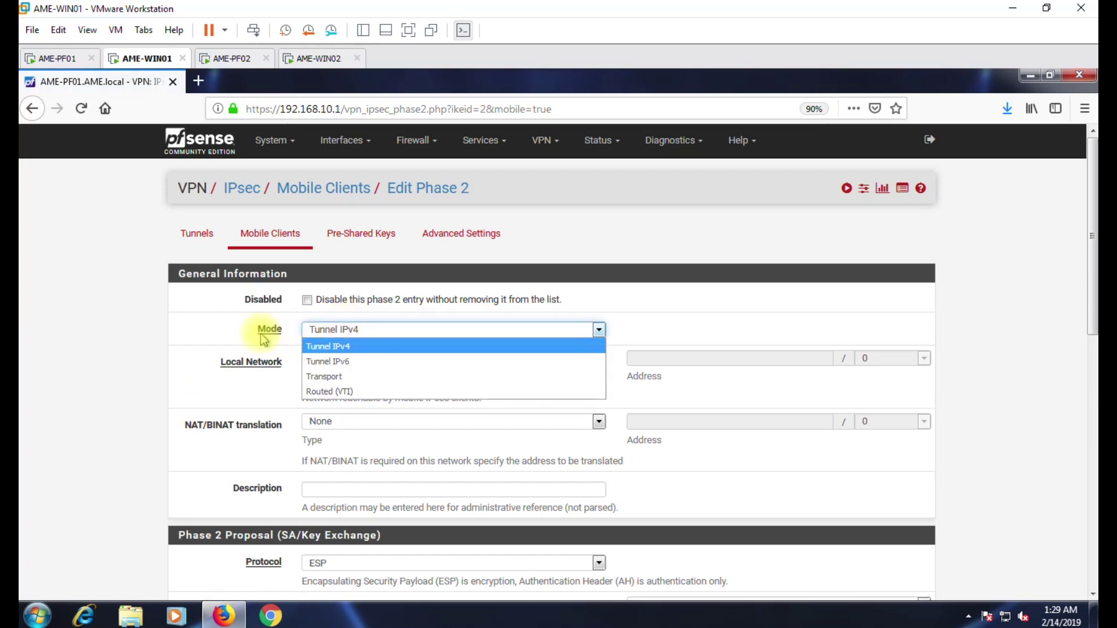
pyautogui.click(341, 378)
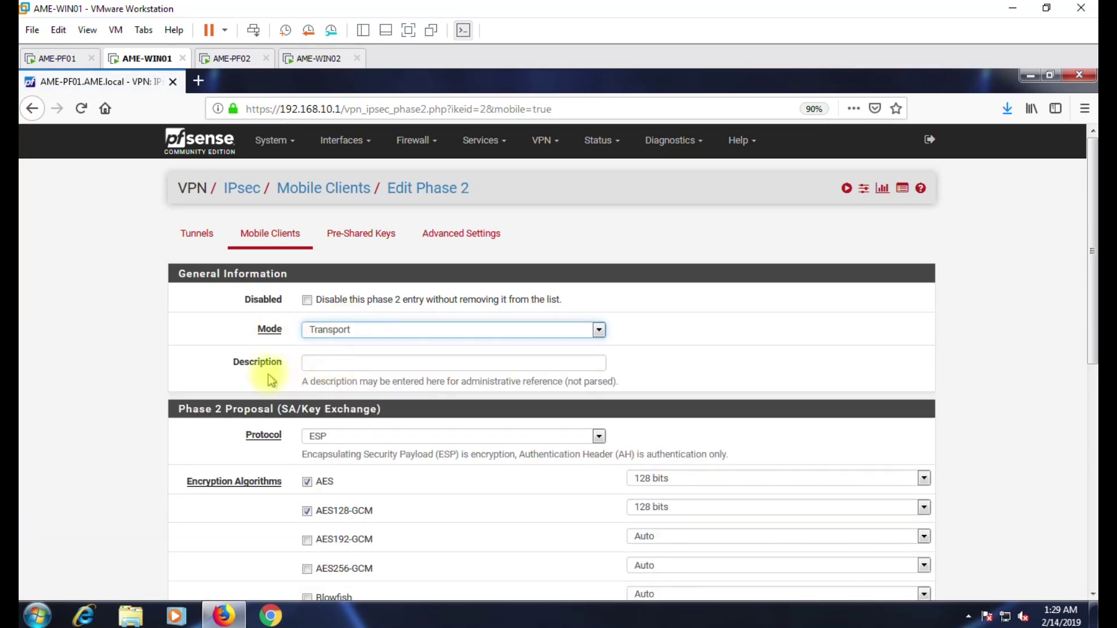
pyautogui.scroll(-1, 268, 373)
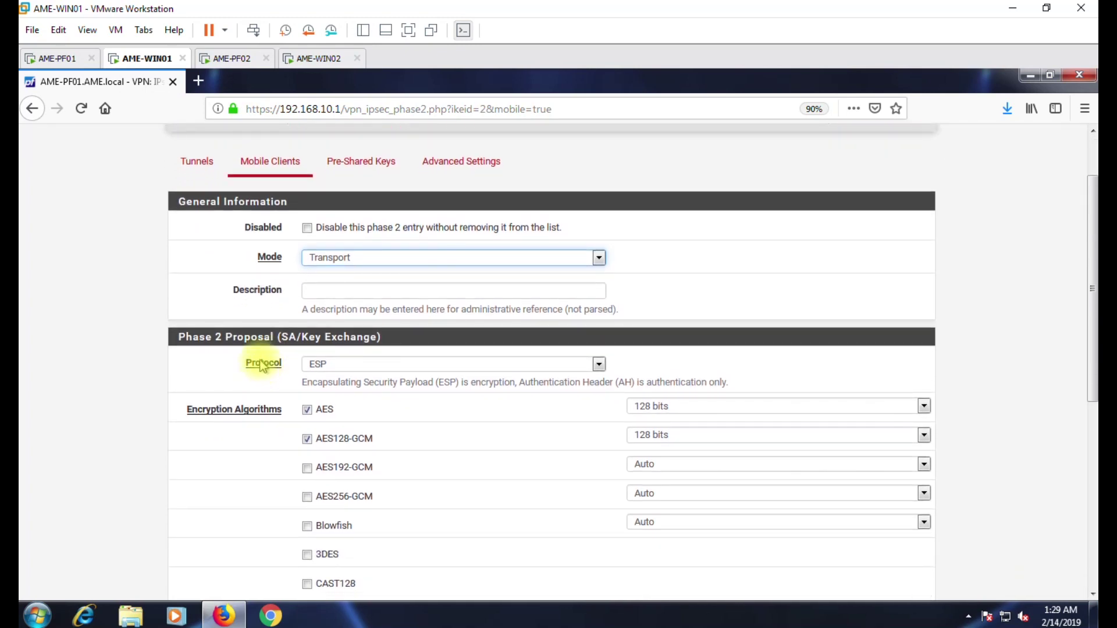
pyautogui.click(628, 425)
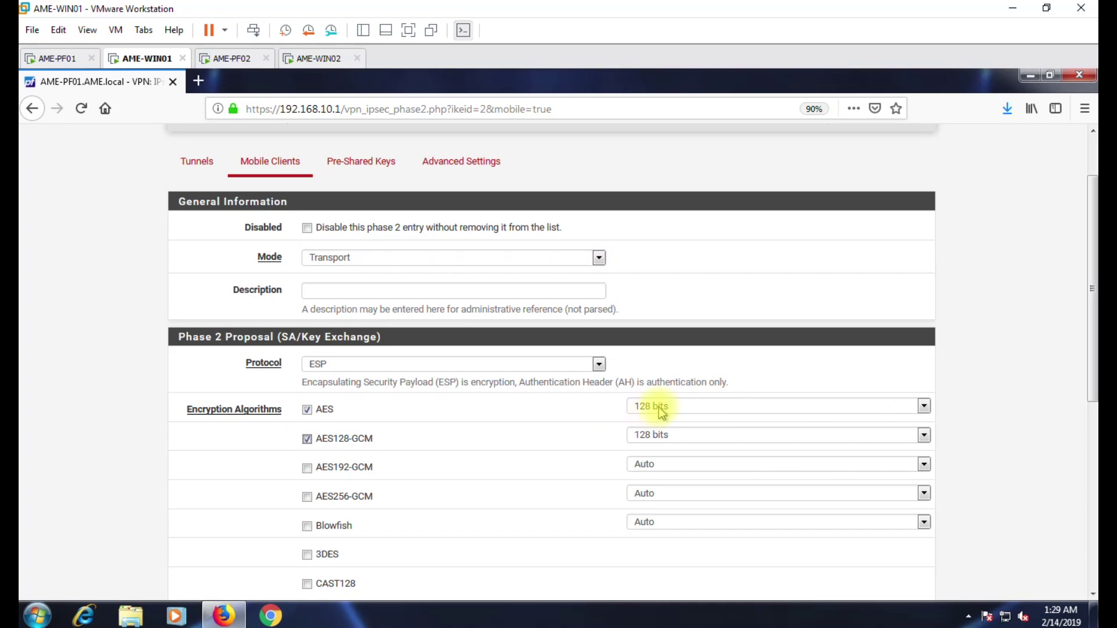
pyautogui.scroll(-3, 349, 444)
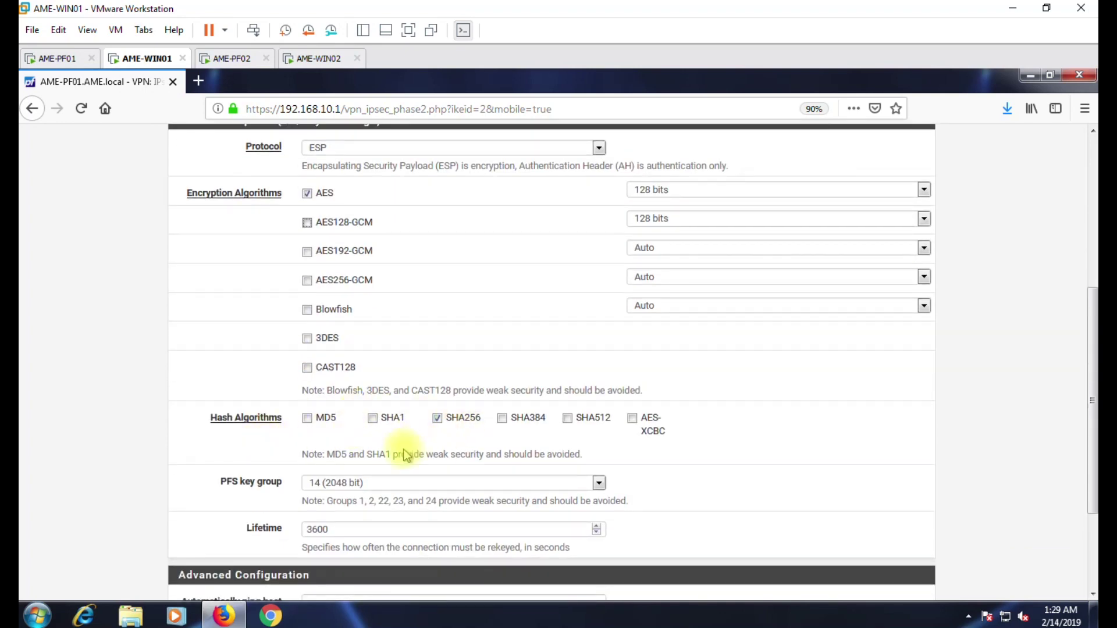
# Set the Phase 2 PFS key group to off, then save and apply.
pyautogui.click(336, 487)
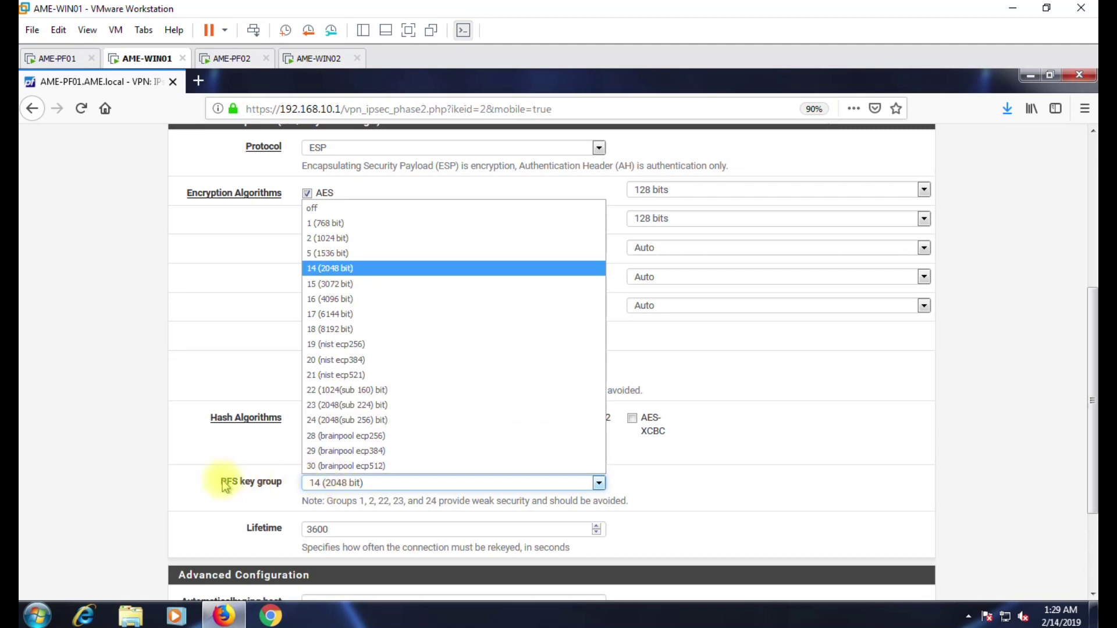
pyautogui.click(313, 208)
pyautogui.click(144, 430)
pyautogui.scroll(-2, 144, 428)
pyautogui.click(321, 531)
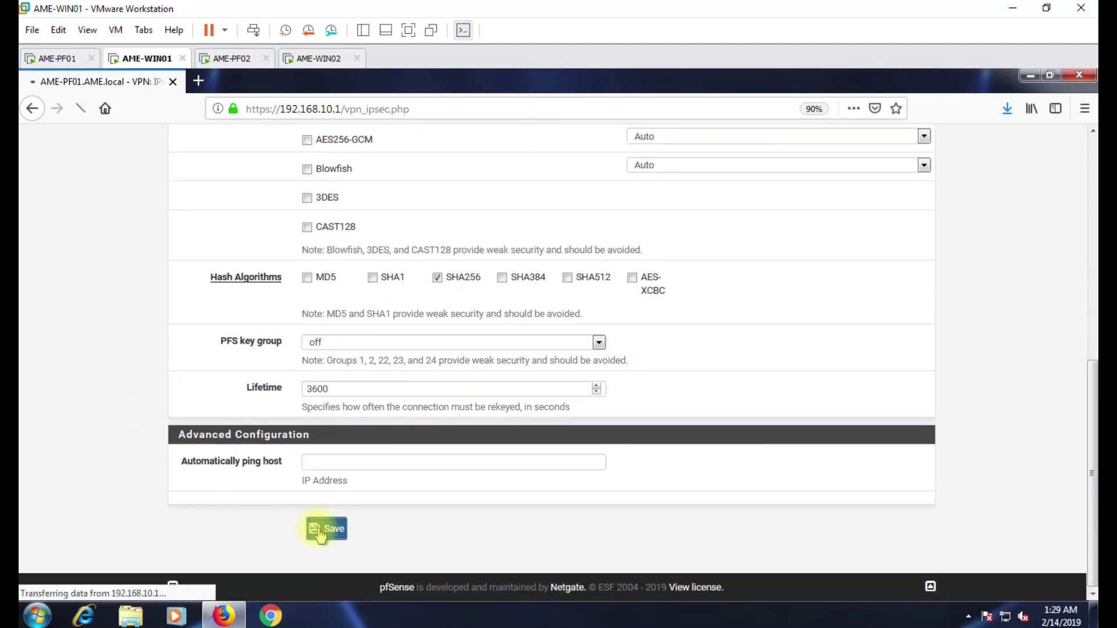
pyautogui.click(896, 288)
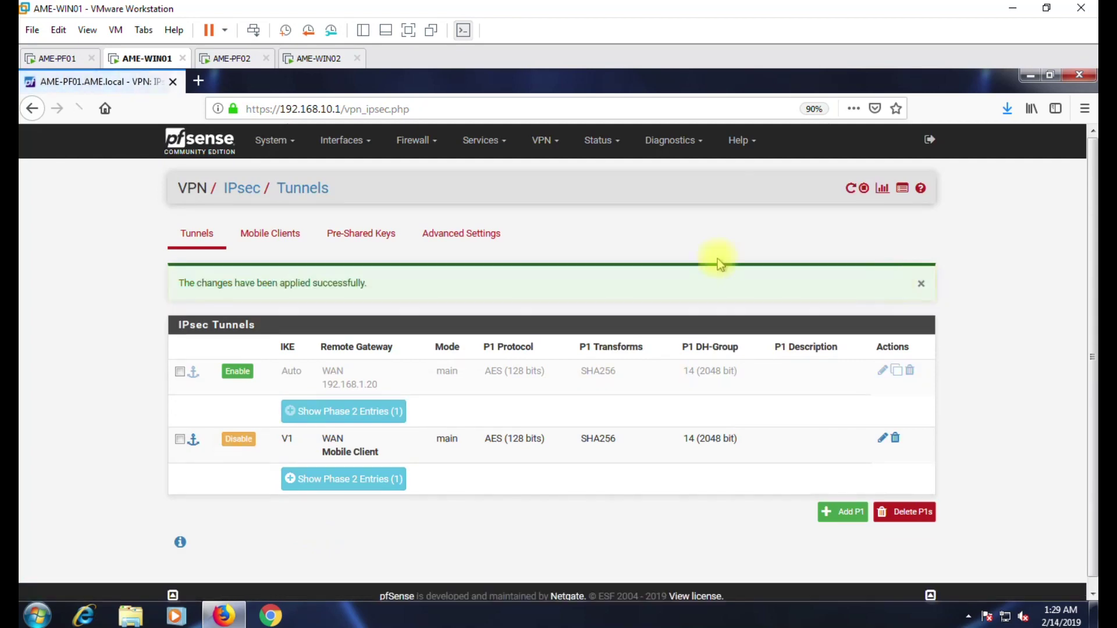
# Add a pre-shared key for identifier 'any' with secret type PSK and save it.
pyautogui.click(364, 246)
pyautogui.click(922, 326)
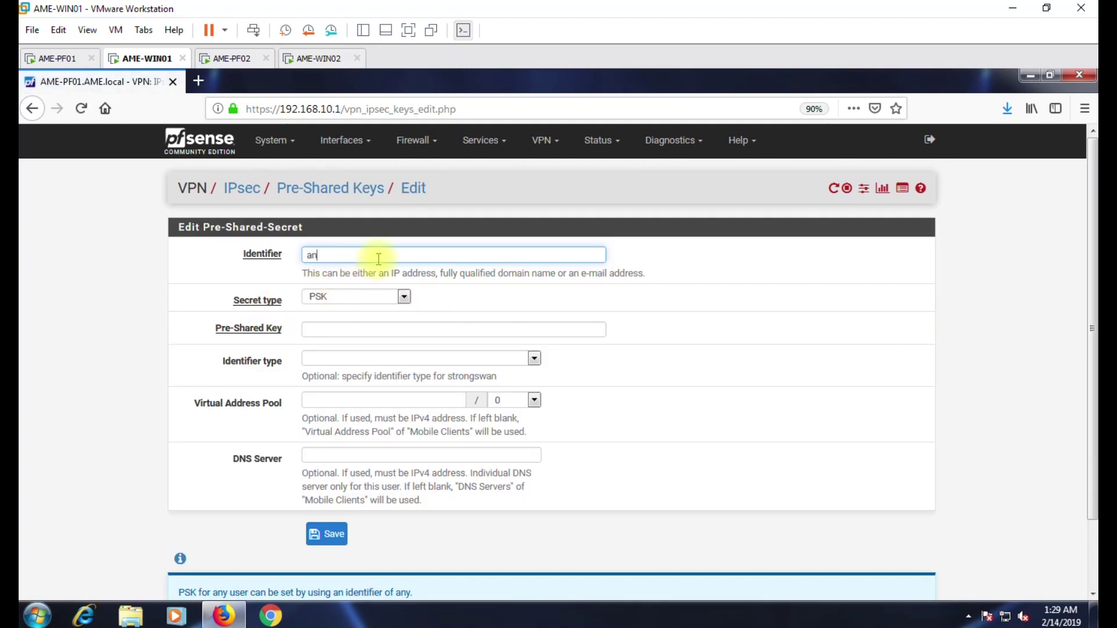
pyautogui.click(611, 308)
pyautogui.click(346, 302)
pyautogui.click(347, 301)
pyautogui.click(347, 302)
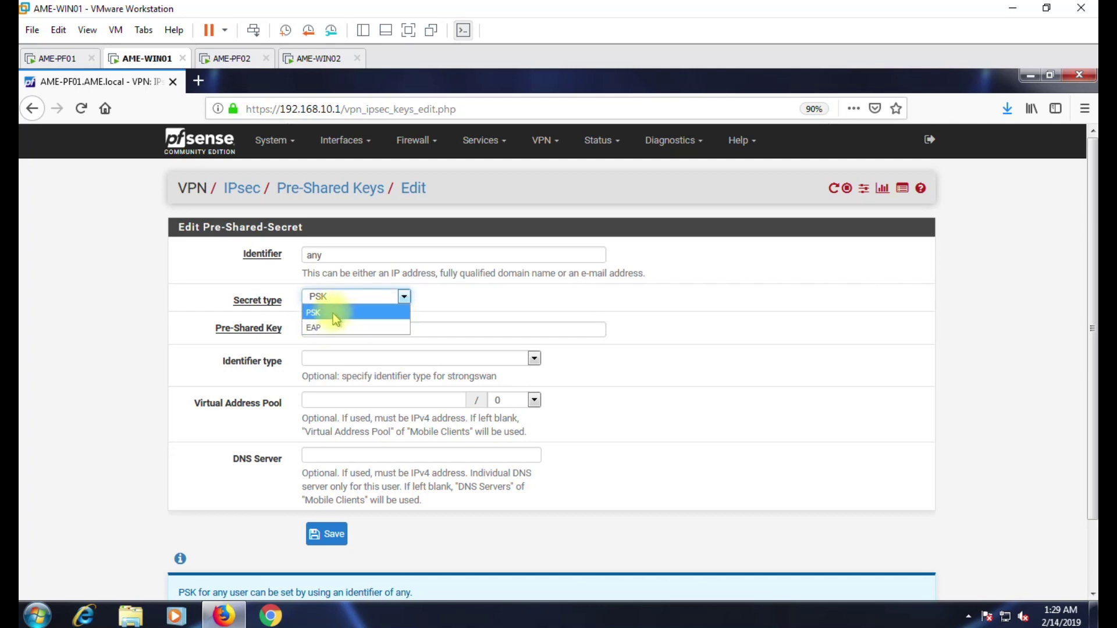
pyautogui.click(377, 329)
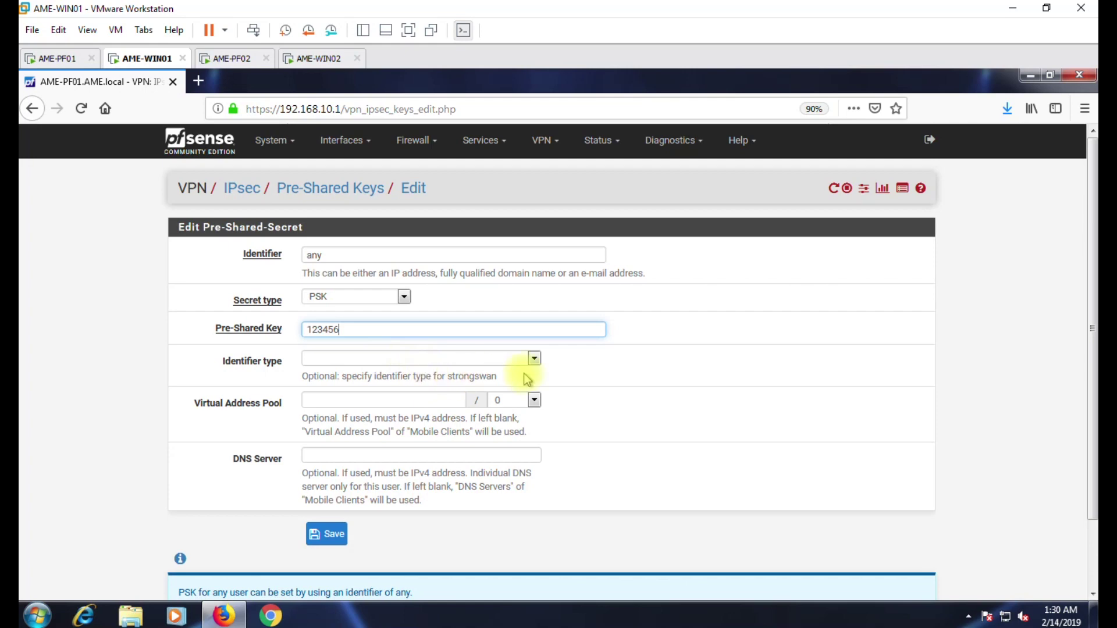
pyautogui.click(534, 360)
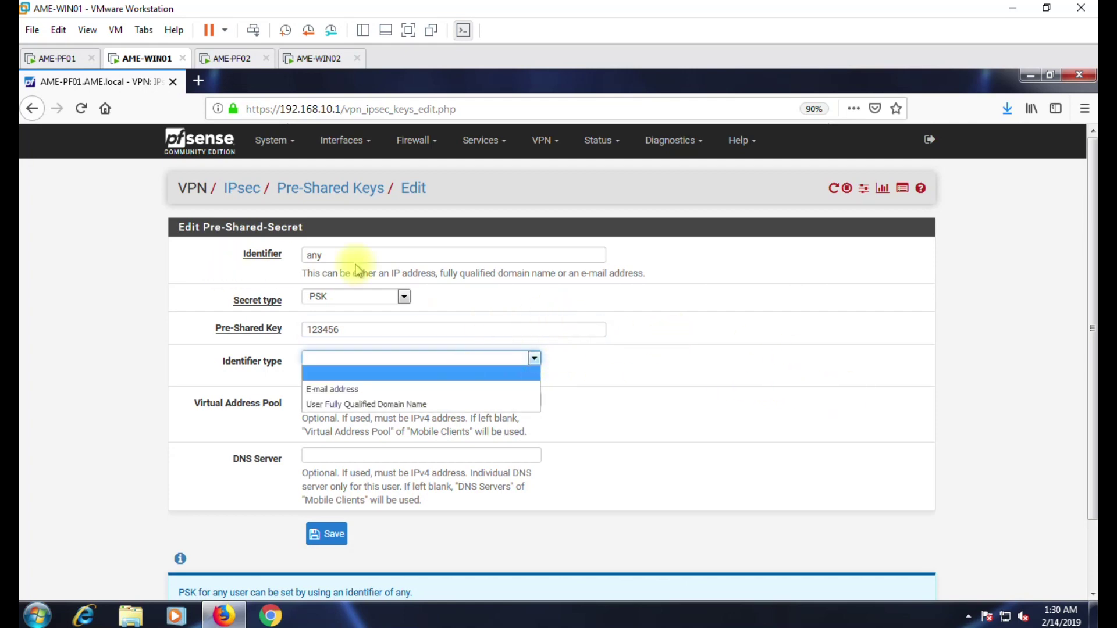
pyautogui.click(732, 347)
pyautogui.scroll(-2, 731, 349)
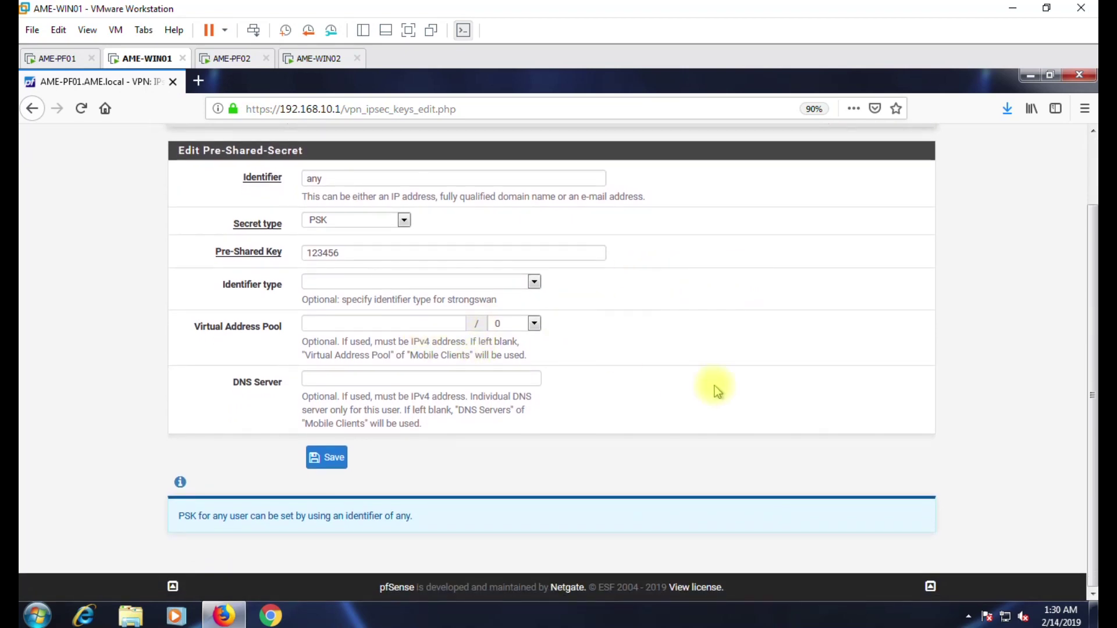
pyautogui.click(329, 463)
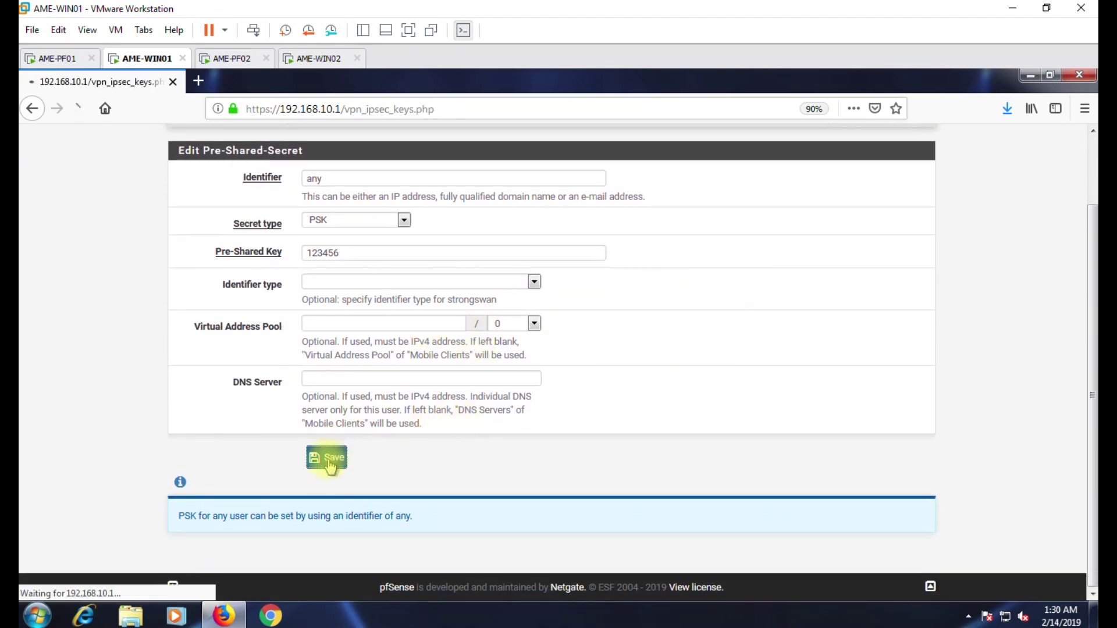
# Apply the pre-shared key change and go to the L2TP VPN firewall rules.
pyautogui.click(894, 243)
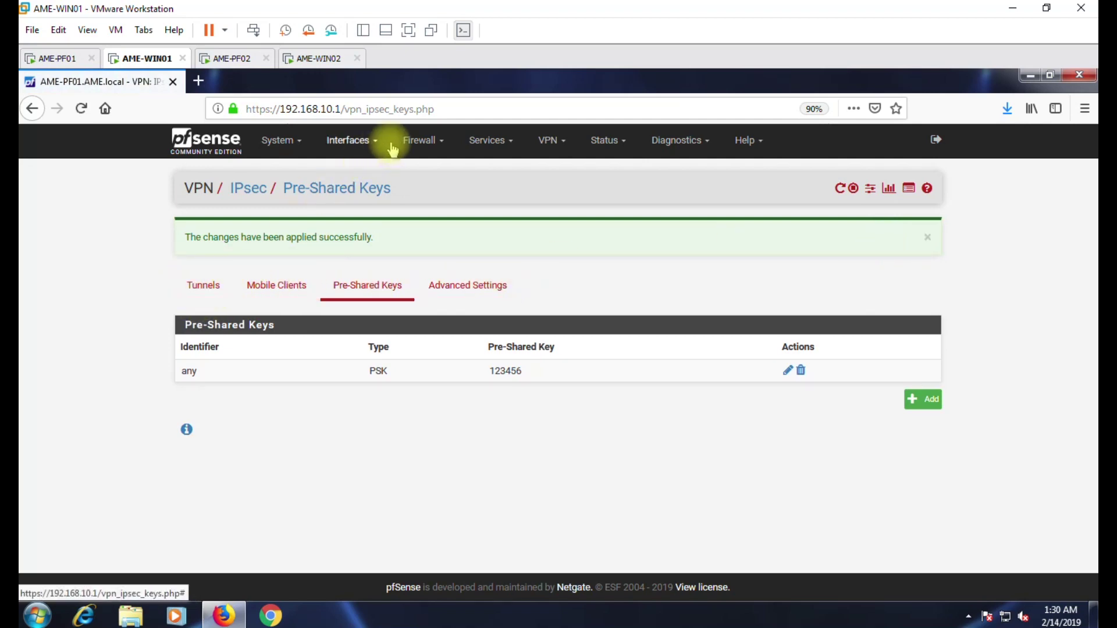
pyautogui.click(418, 141)
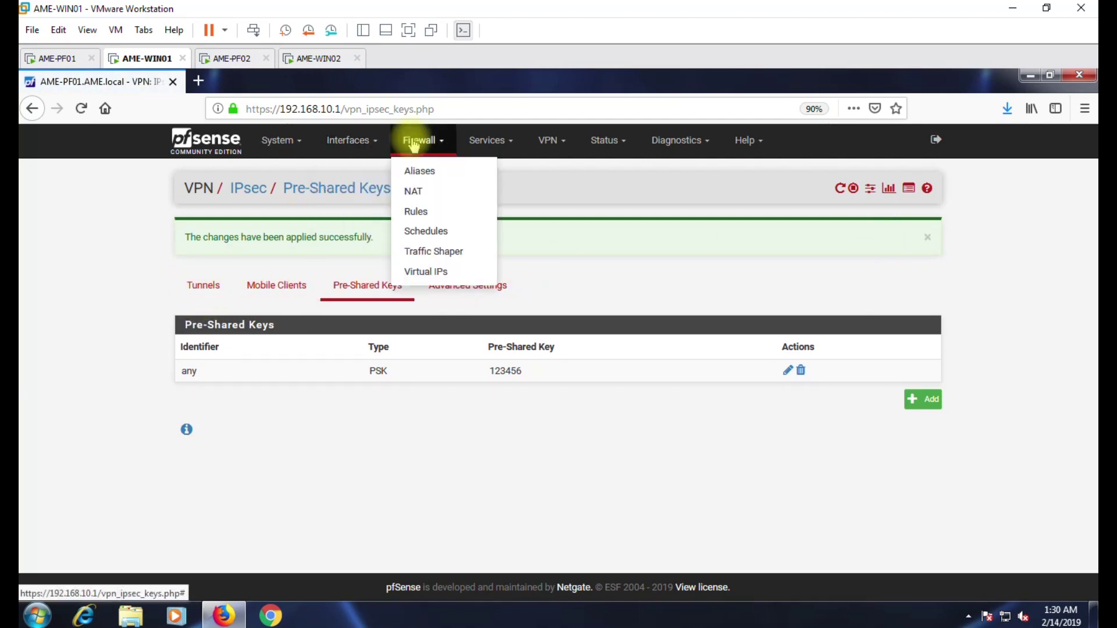
pyautogui.click(418, 211)
pyautogui.click(457, 235)
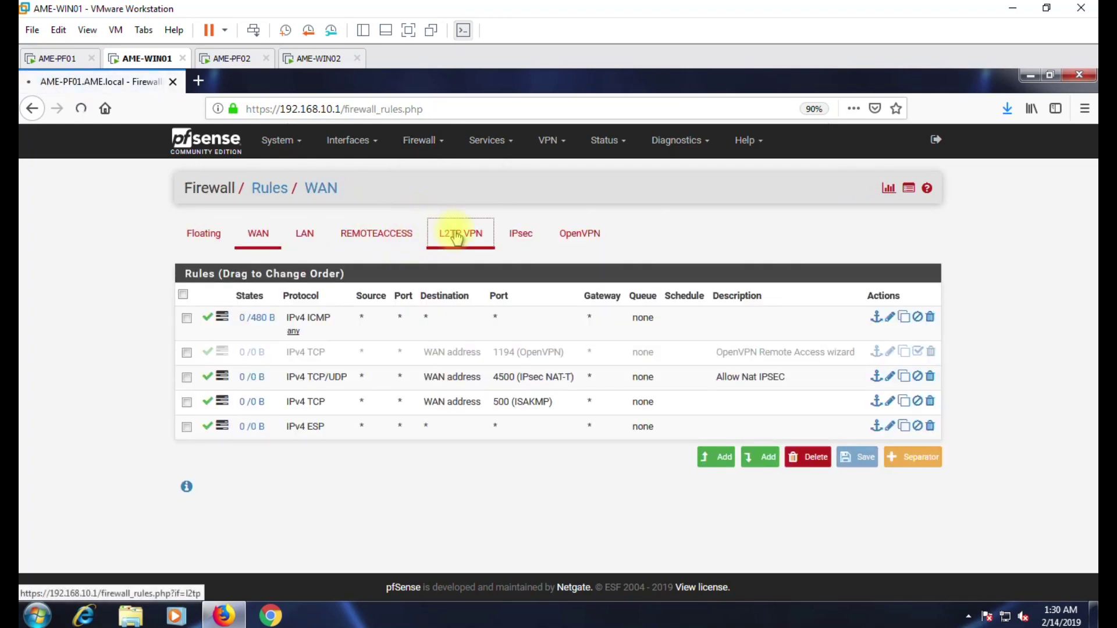
# Add a logged L2TP VPN rule passing any protocol, then save and apply.
pyautogui.click(762, 390)
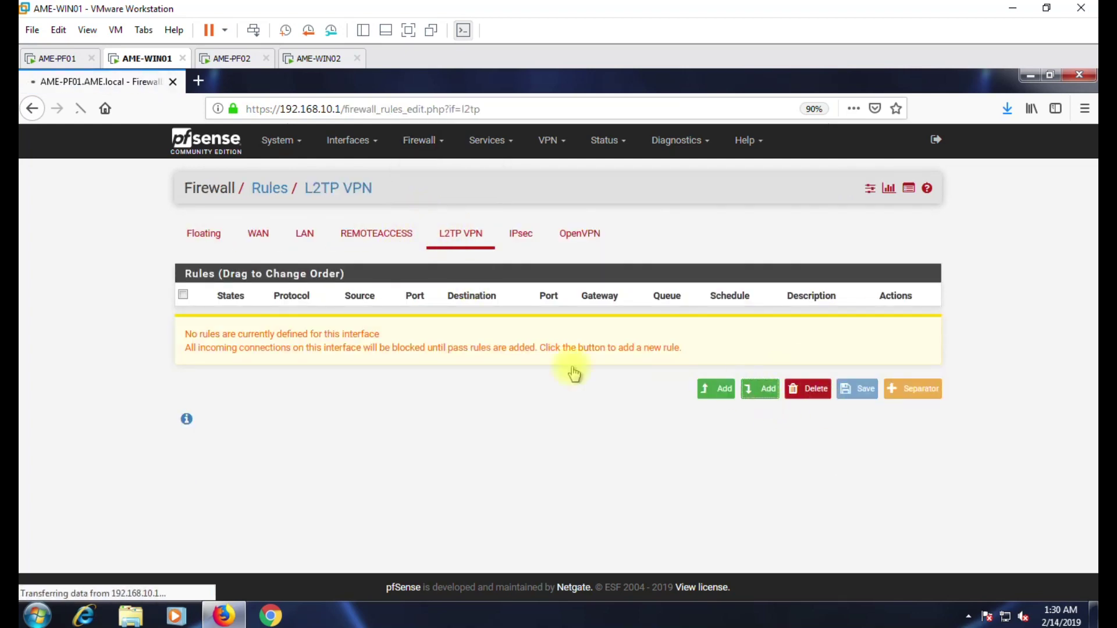
pyautogui.click(349, 469)
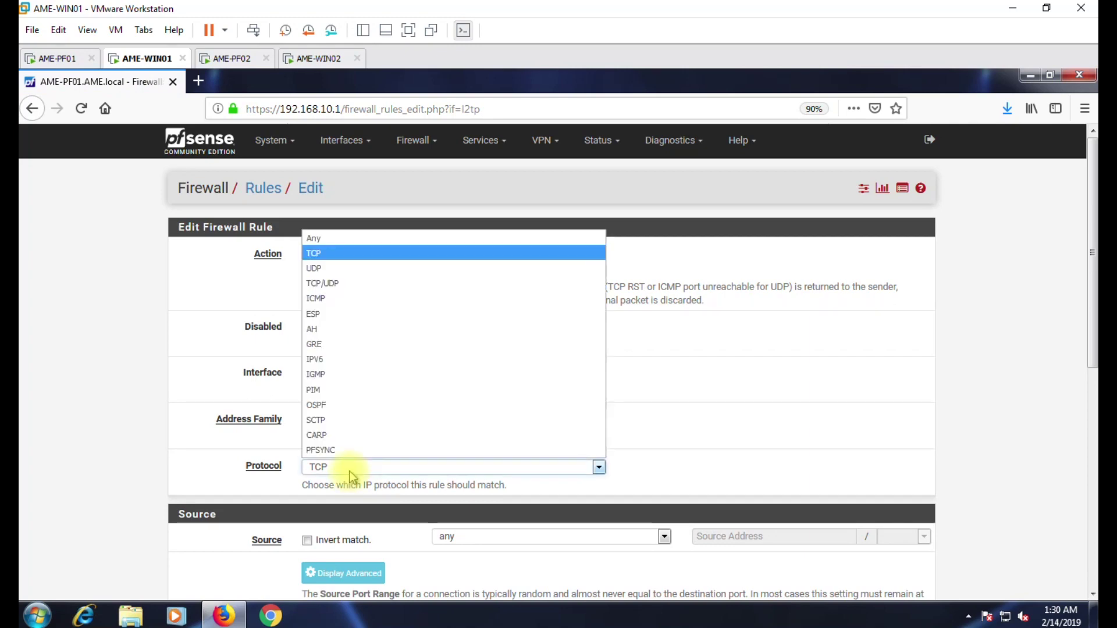
pyautogui.click(324, 238)
pyautogui.scroll(-3, 326, 436)
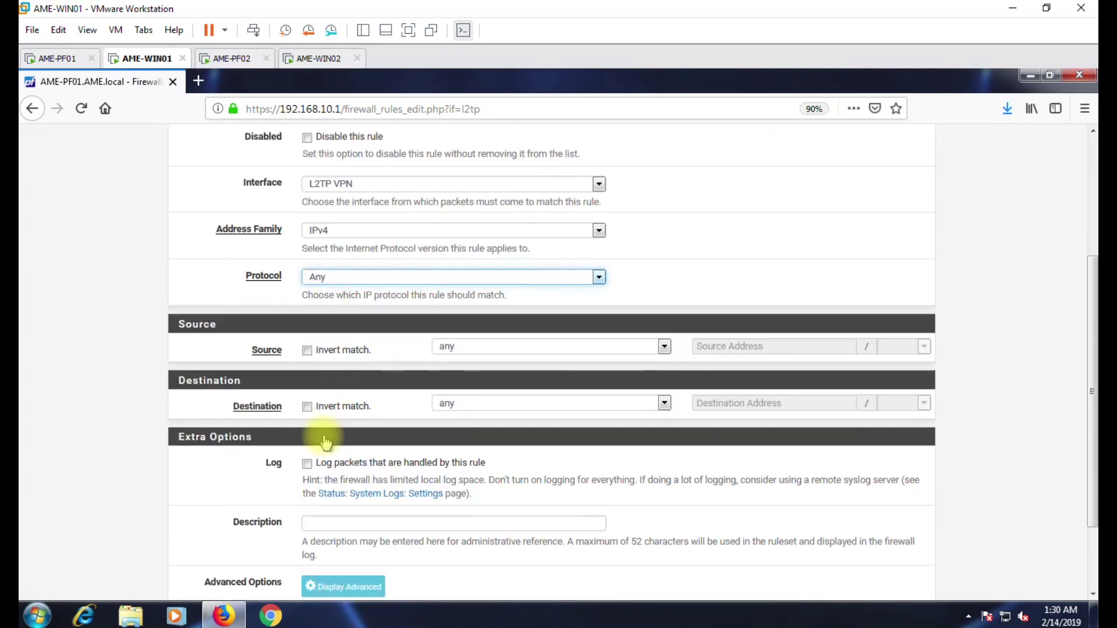
pyautogui.click(307, 438)
pyautogui.scroll(-2, 317, 465)
pyautogui.click(331, 534)
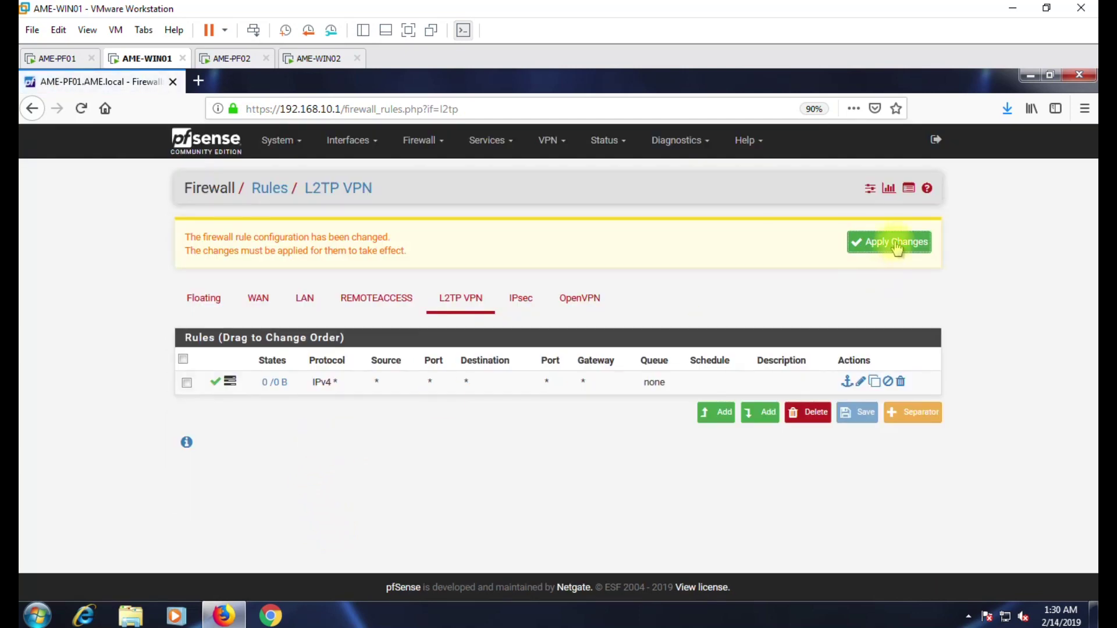
pyautogui.click(897, 247)
# Add a logged WAN rule to the WAN address on destination port L2TP (1701).
pyautogui.click(260, 298)
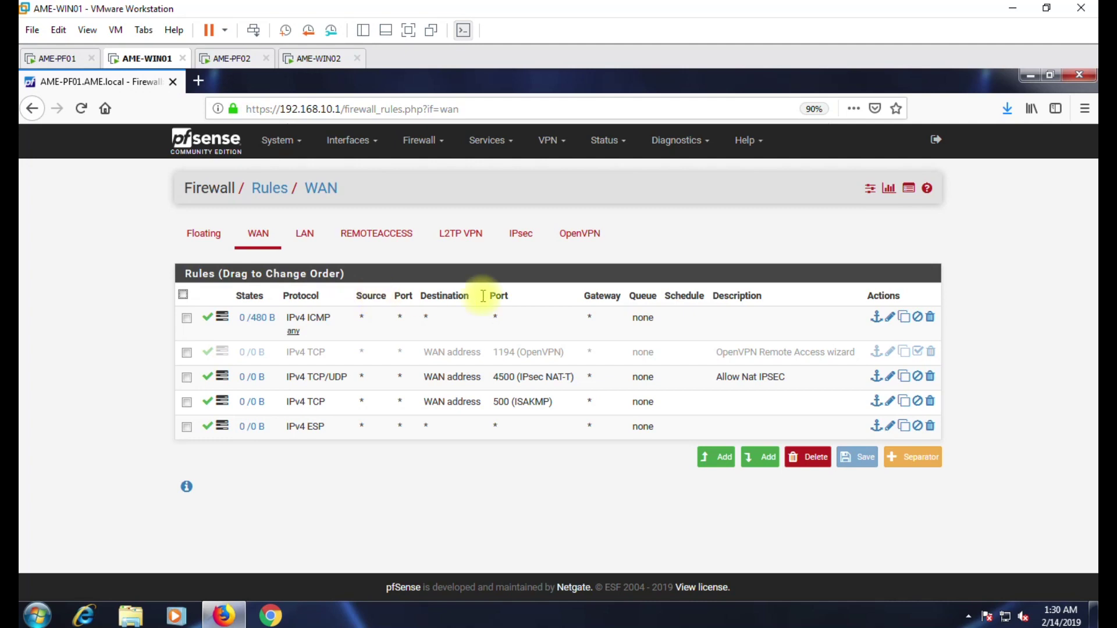
pyautogui.click(754, 460)
pyautogui.scroll(-3, 477, 384)
pyautogui.click(466, 320)
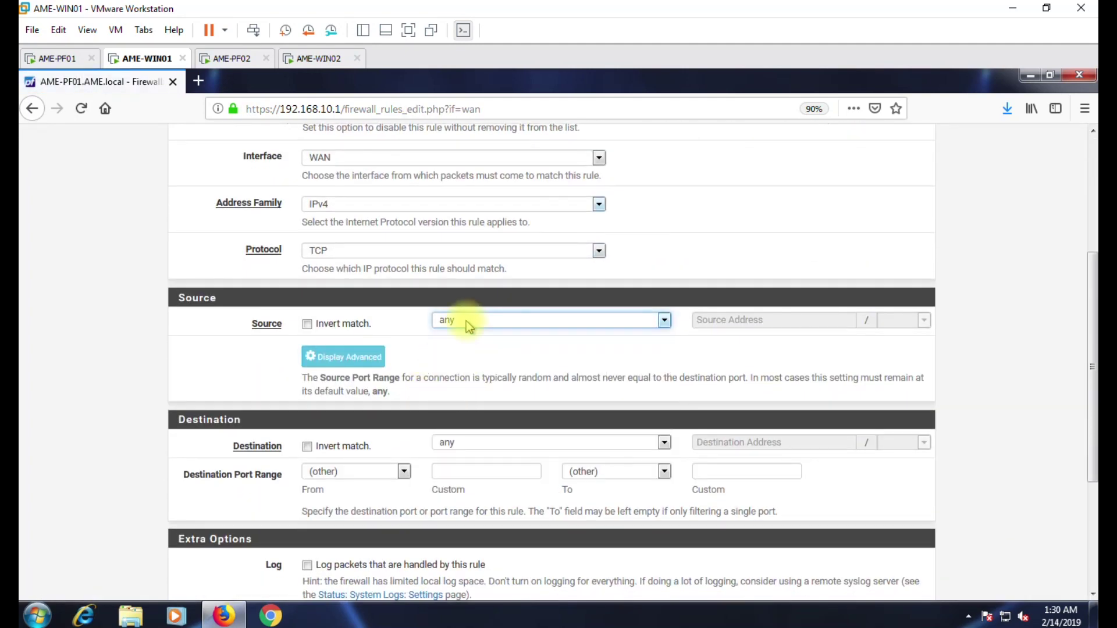
pyautogui.click(482, 444)
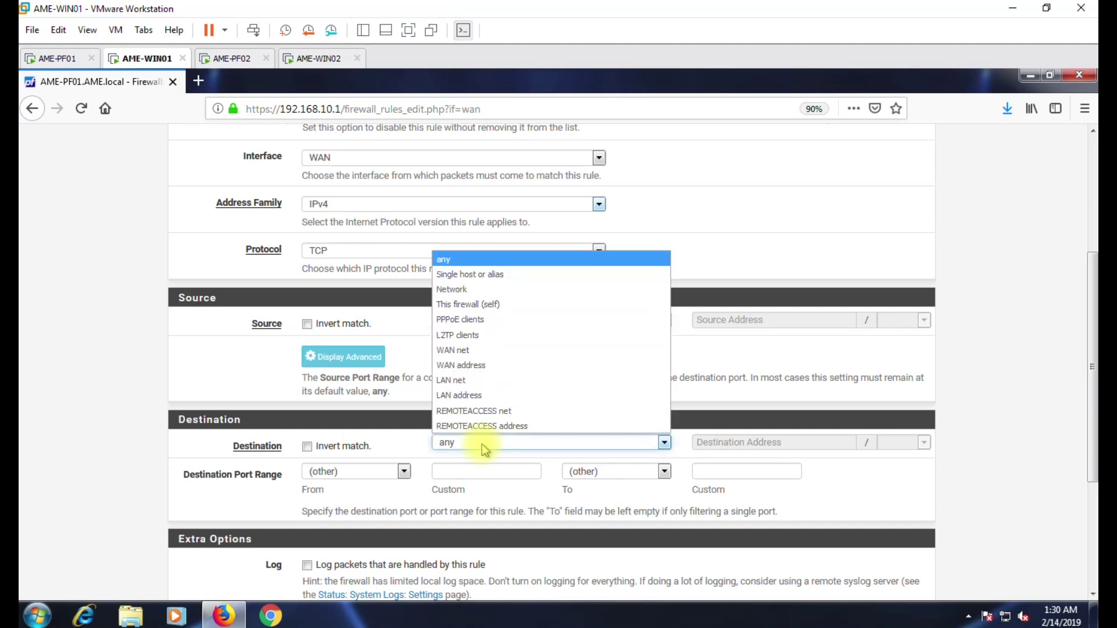
pyautogui.click(465, 365)
pyautogui.click(401, 471)
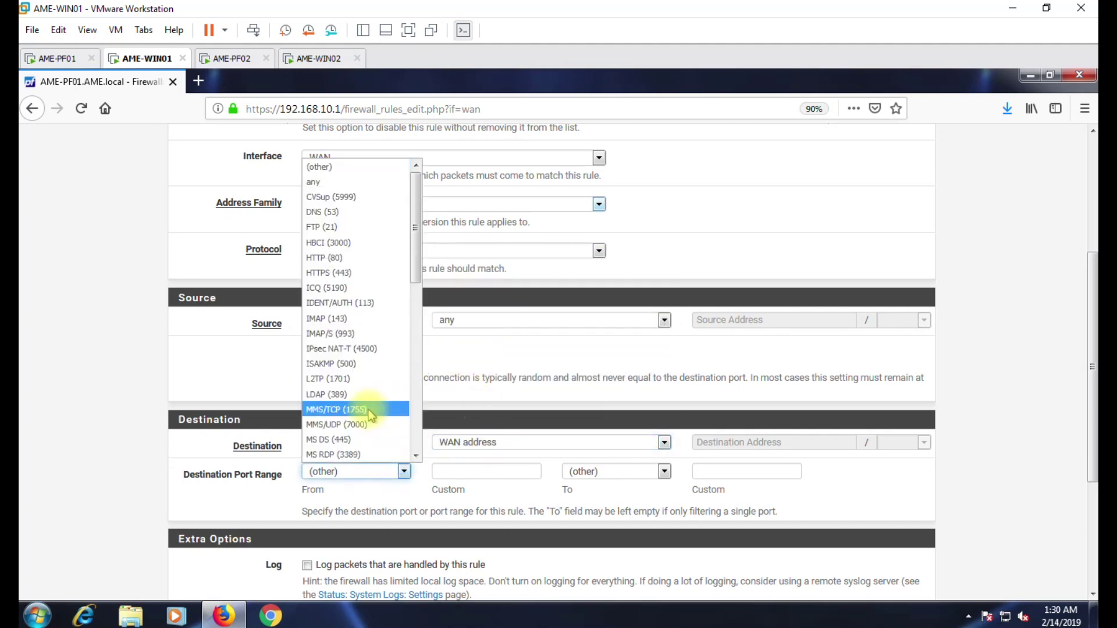
pyautogui.click(357, 379)
pyautogui.scroll(-3, 337, 407)
pyautogui.click(307, 367)
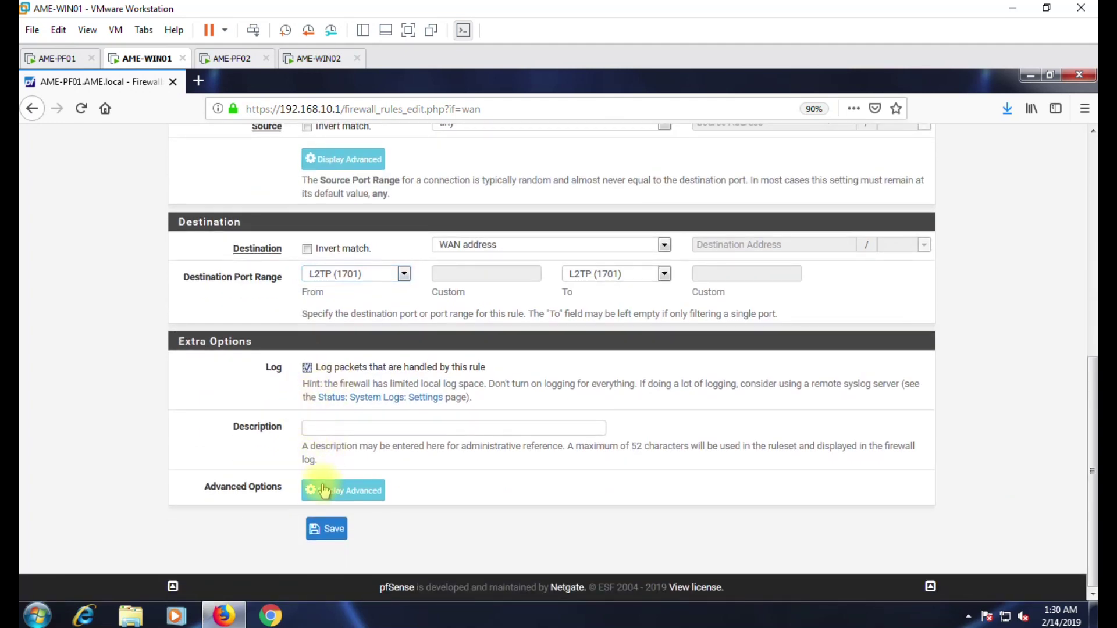
pyautogui.click(326, 528)
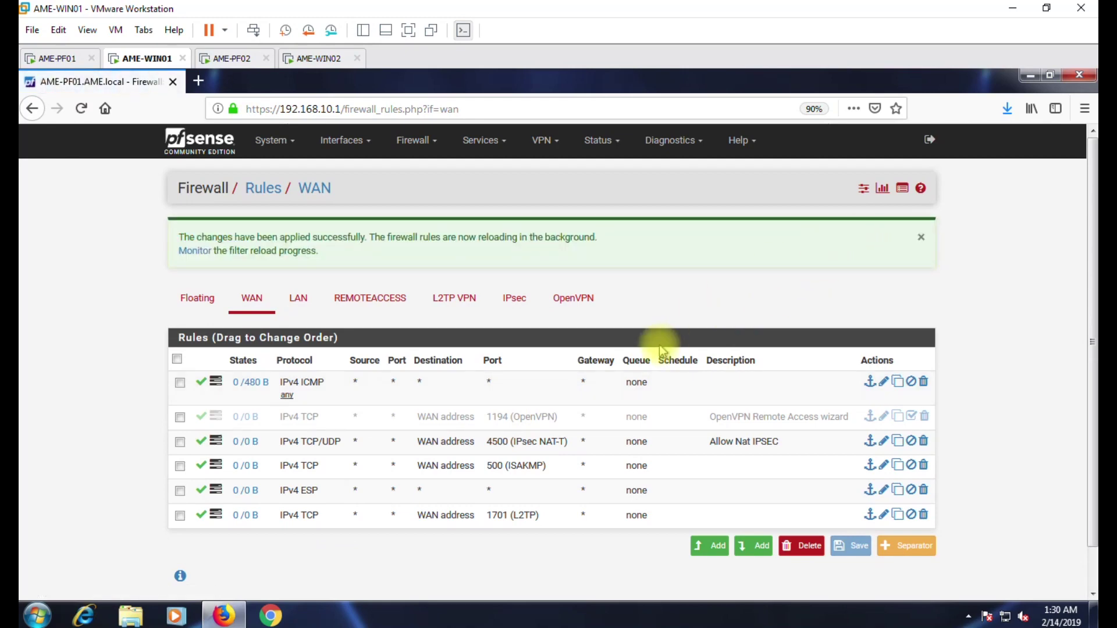
# Change the L2TP port 1701 WAN rule's protocol from TCP to TCP/UDP, save, and apply.
pyautogui.moveTo(174, 446); pyautogui.dragTo(978, 530)
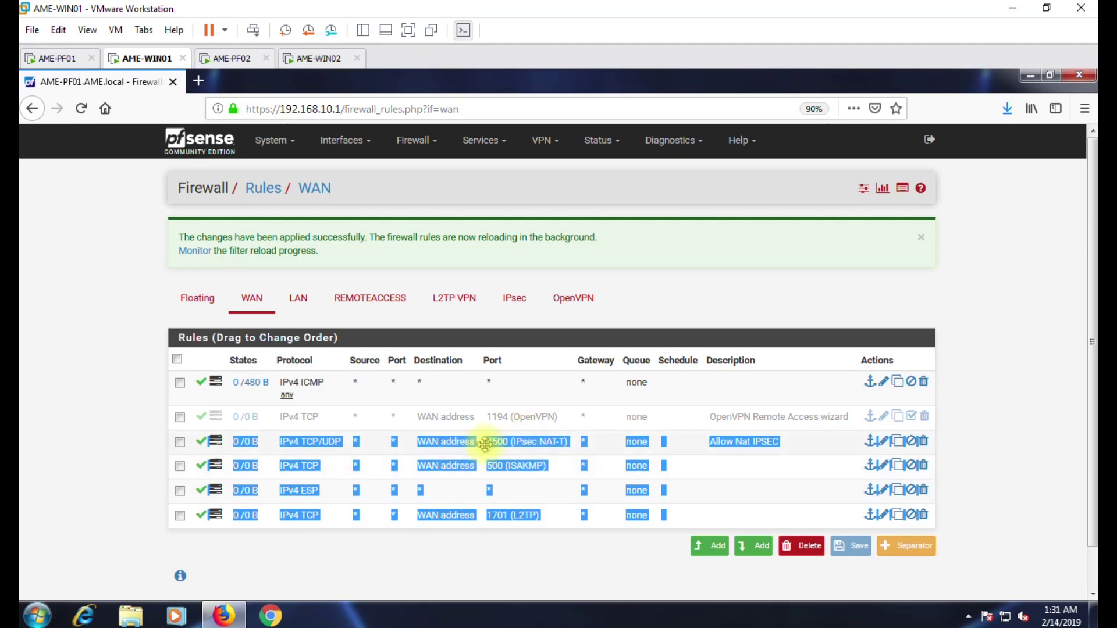
pyautogui.click(437, 553)
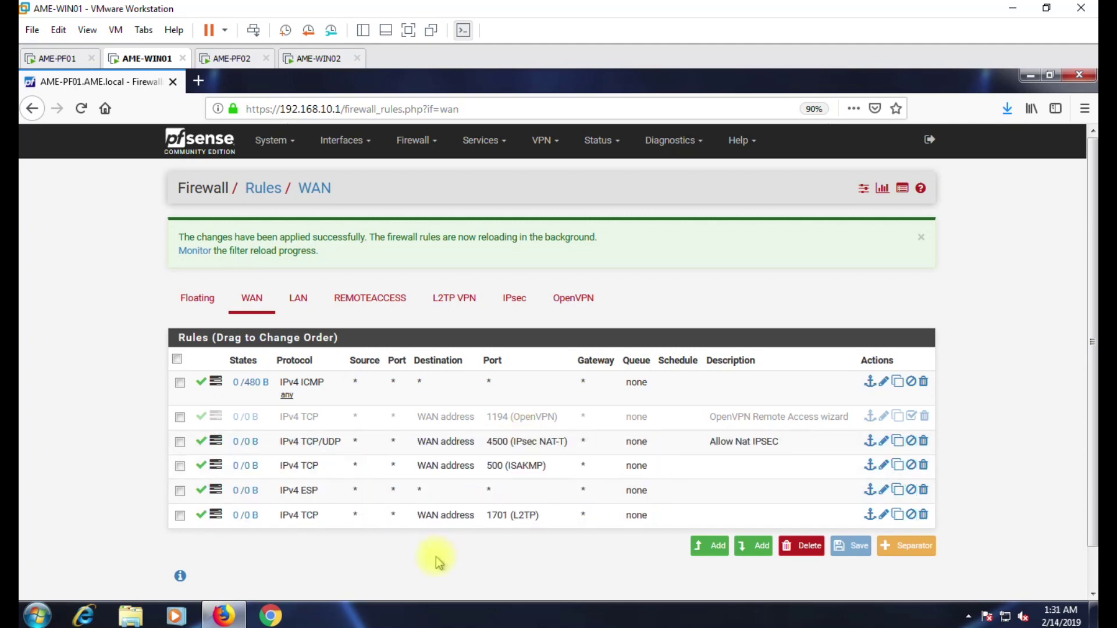
pyautogui.click(882, 516)
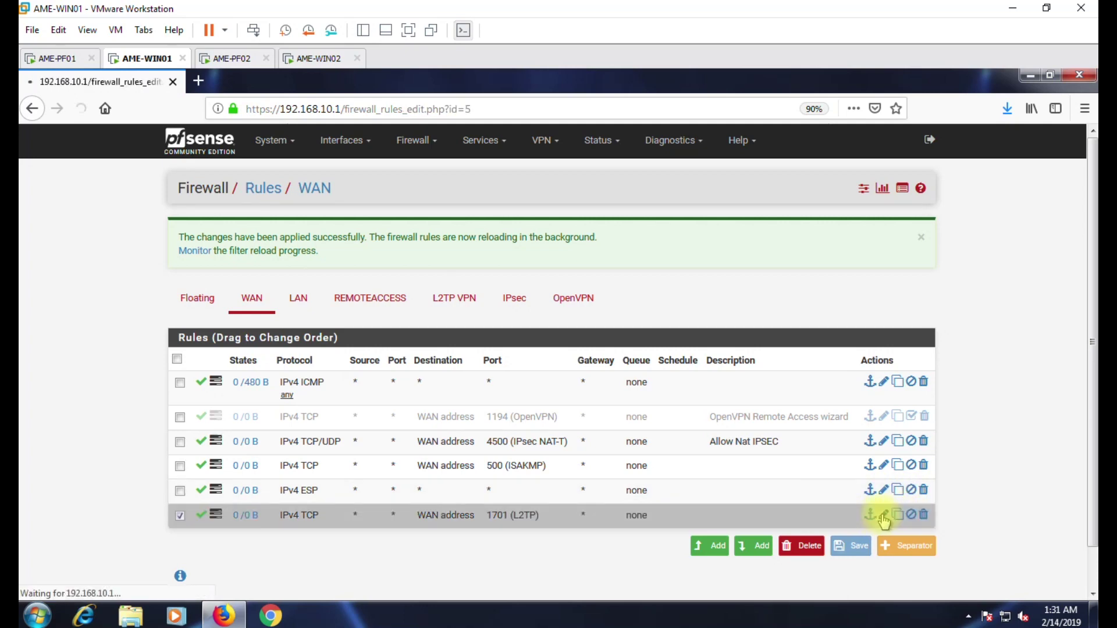
pyautogui.click(333, 465)
pyautogui.click(327, 282)
pyautogui.scroll(-10, 175, 431)
pyautogui.click(324, 529)
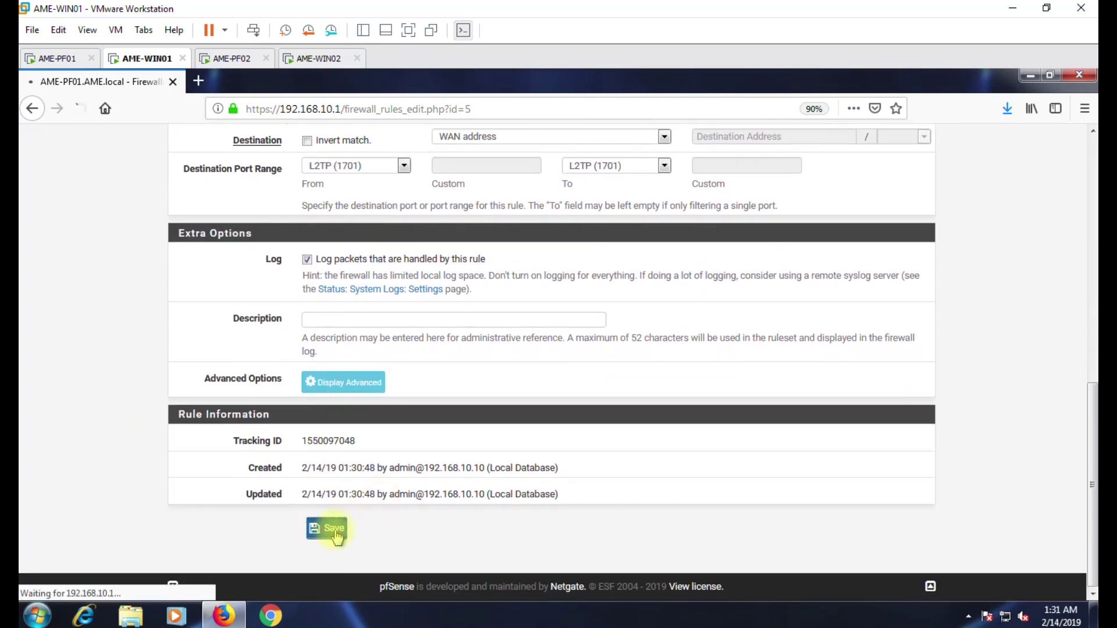
pyautogui.click(870, 243)
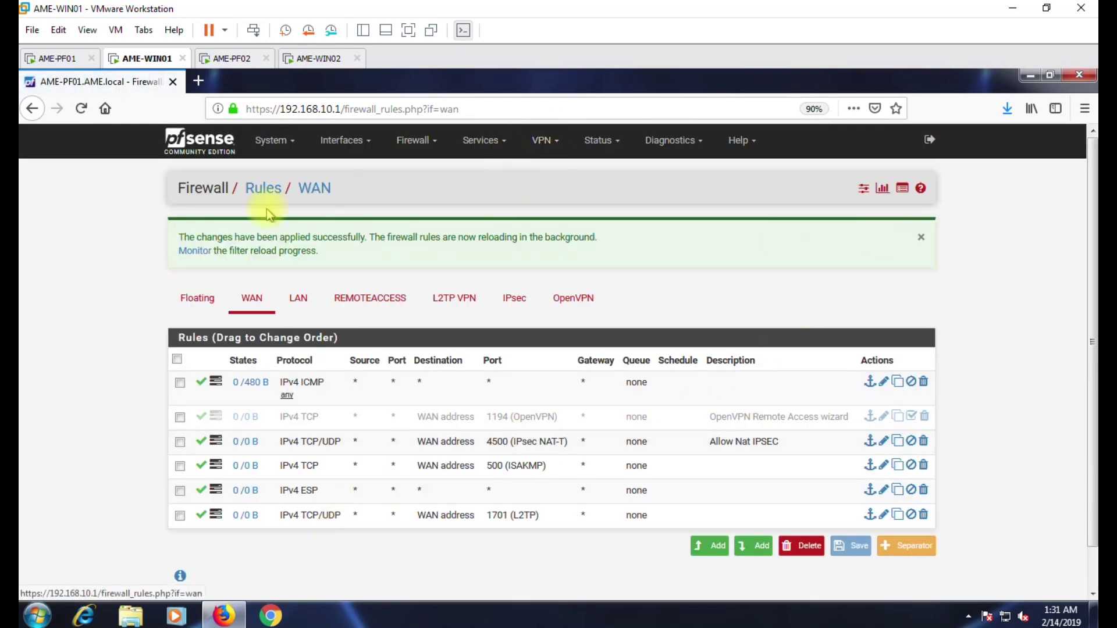
# Review the L2TP VPN and IPsec interface rules, then go back to the dashboard.
pyautogui.click(443, 300)
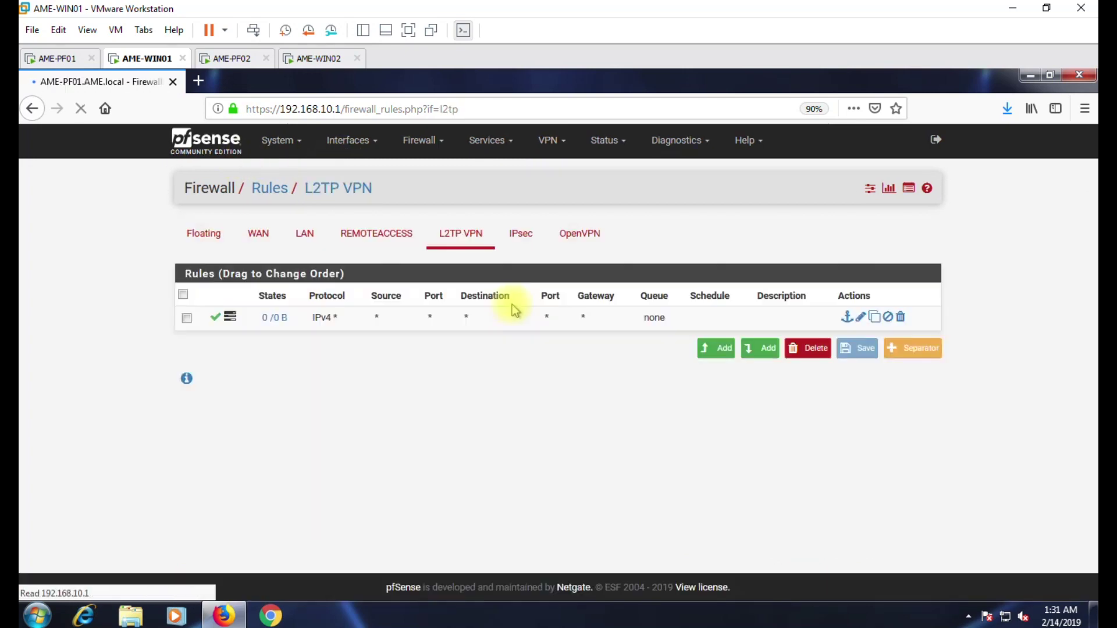
pyautogui.click(527, 238)
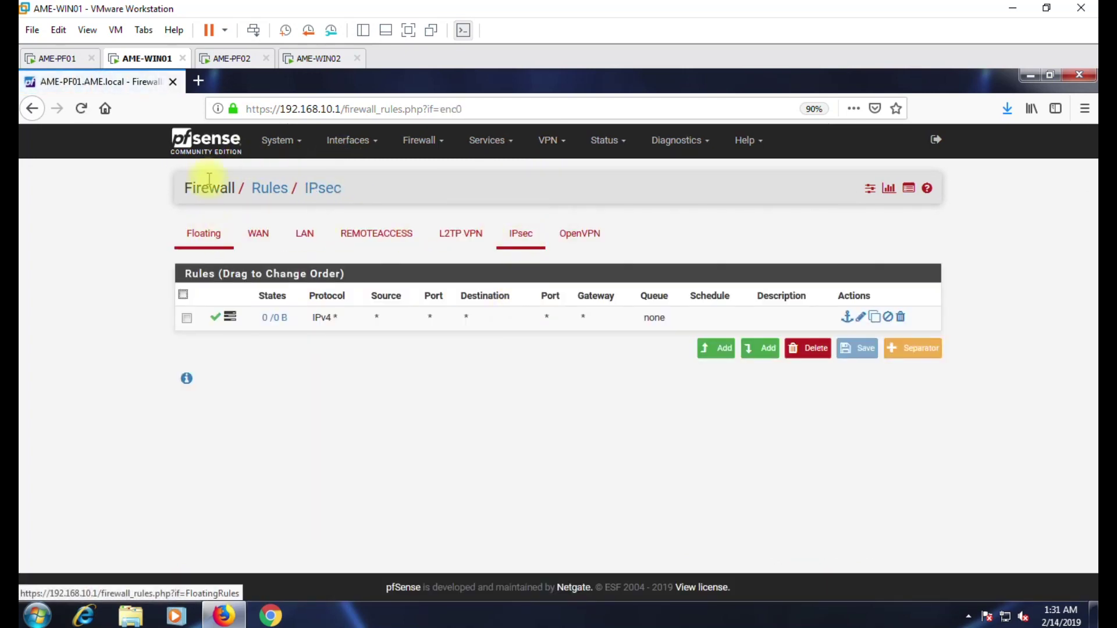
pyautogui.click(206, 141)
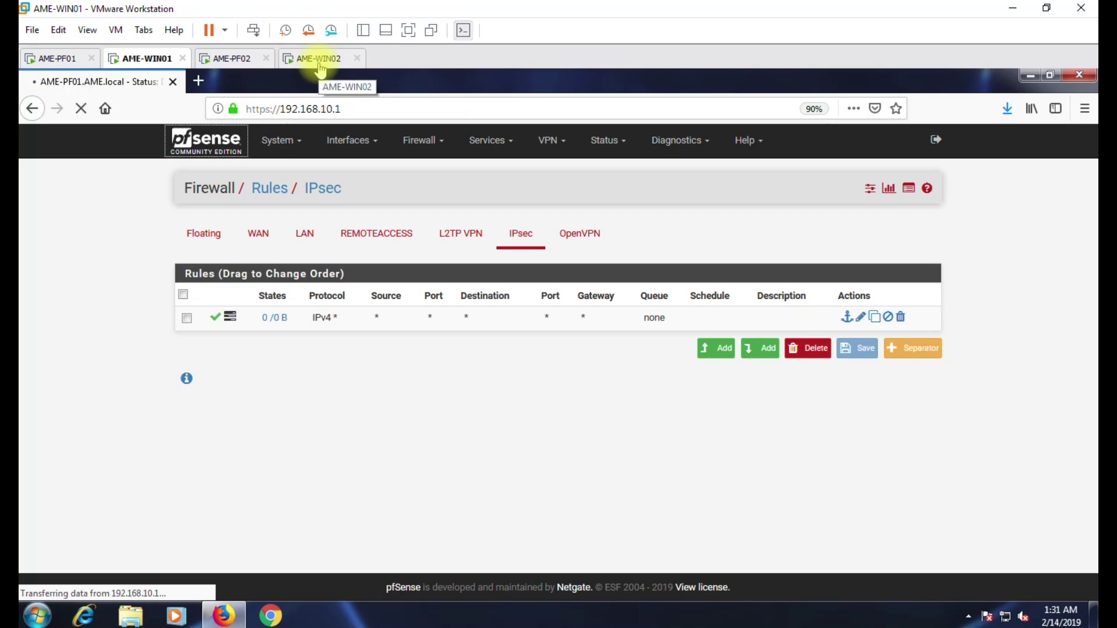
pyautogui.click(320, 62)
# Dismiss the network location prompt and open Network and Sharing Center maximized.
pyautogui.click(772, 143)
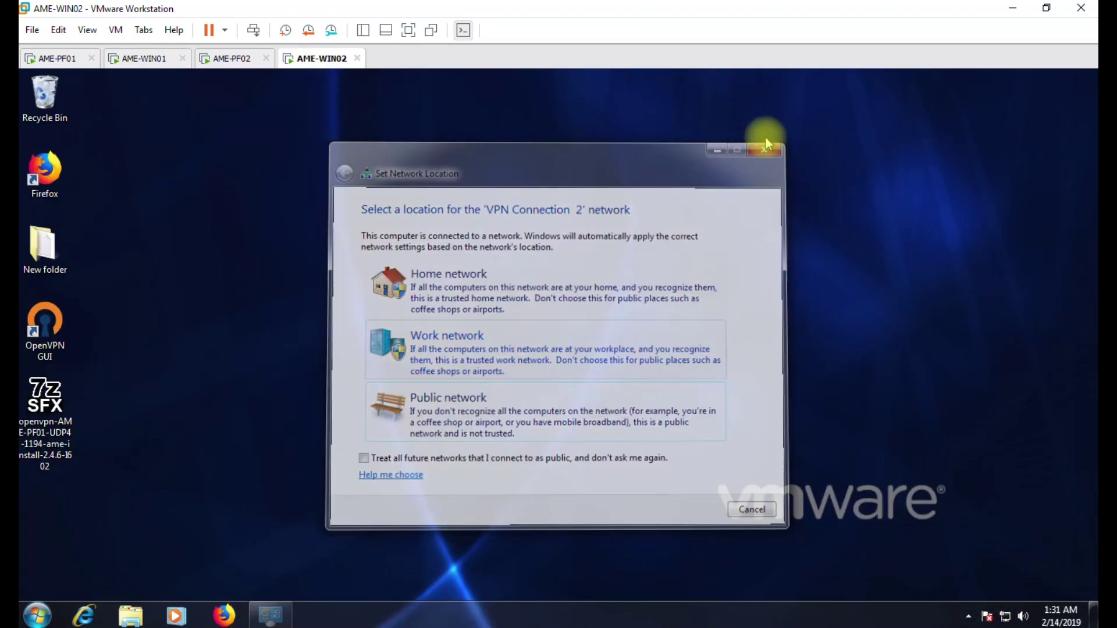
pyautogui.rightClick(1006, 617)
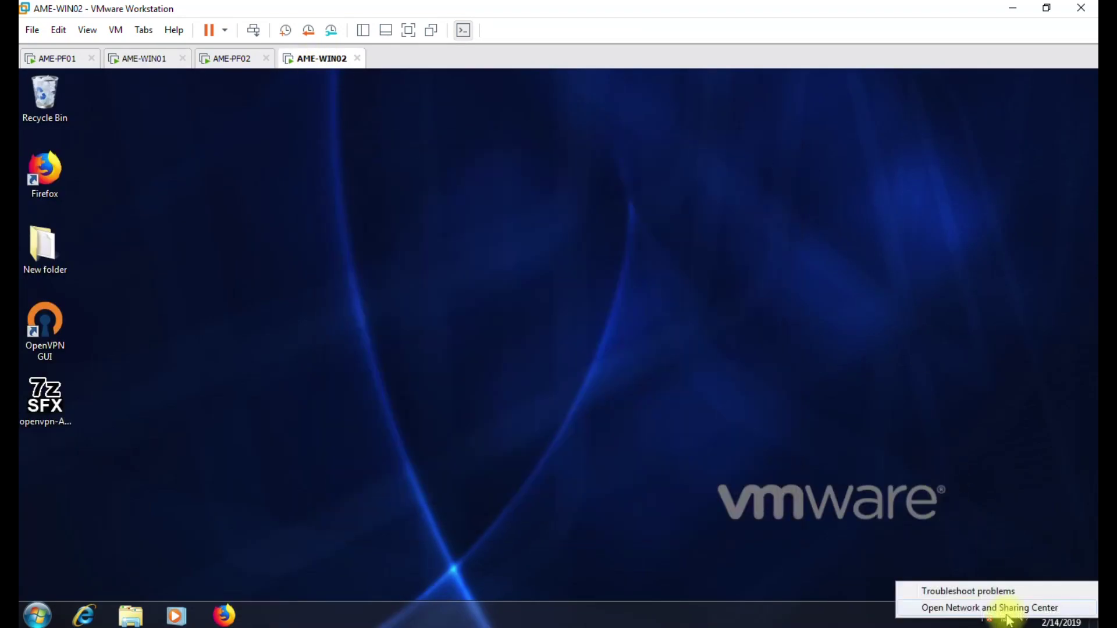
pyautogui.click(1018, 608)
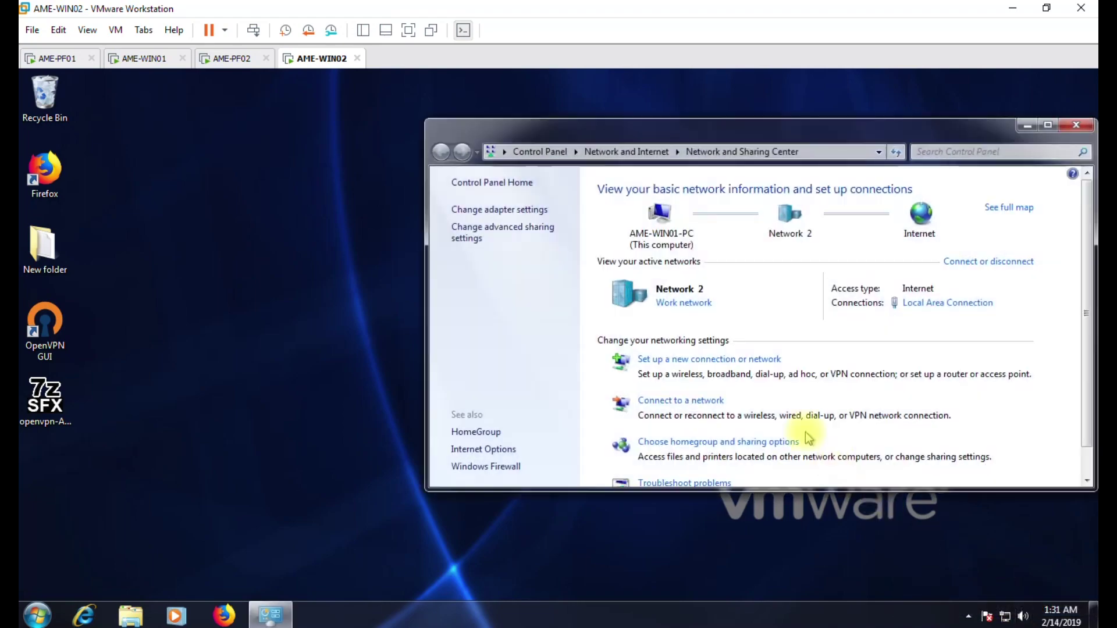
pyautogui.doubleClick(761, 137)
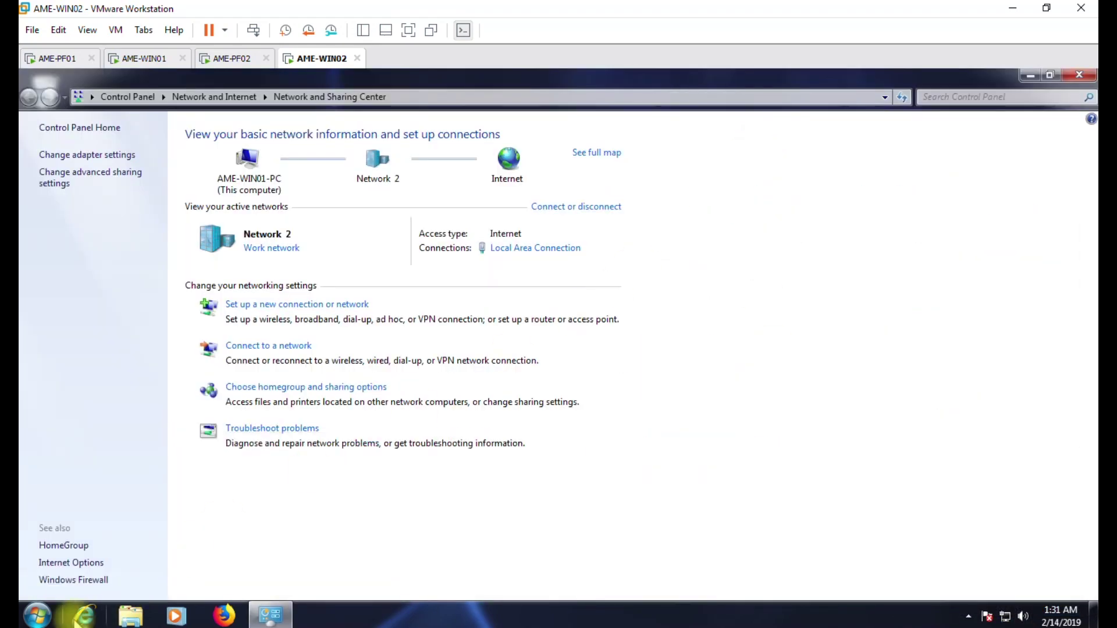
# Launch cmd, ping 192.168.1.10, then stop the ping.
pyautogui.click(57, 619)
pyautogui.write('cmd')
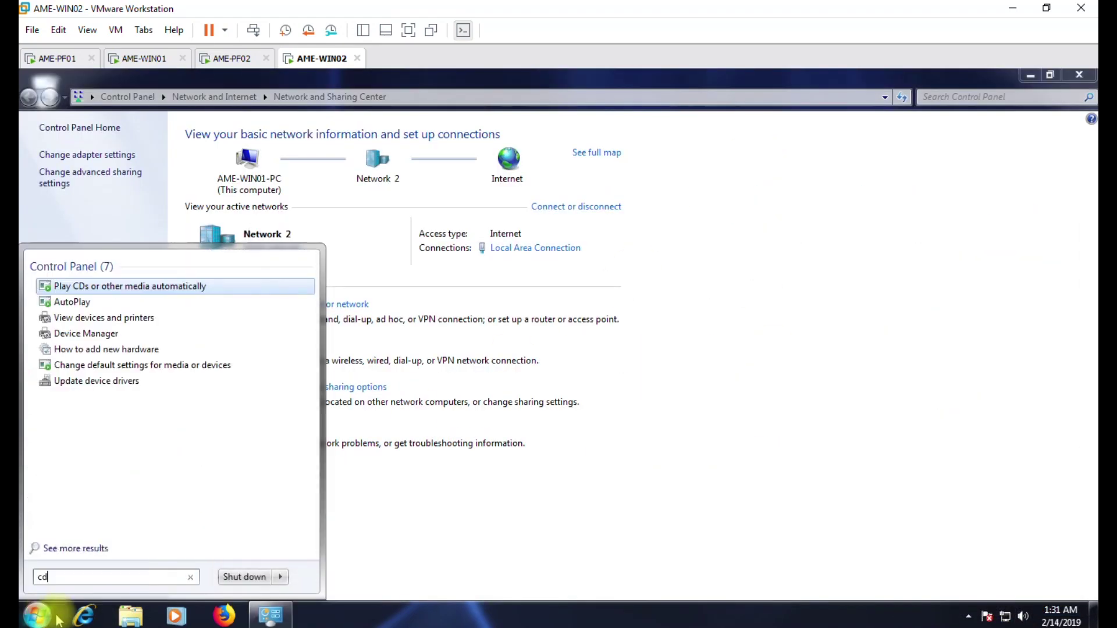
pyautogui.press('Return')
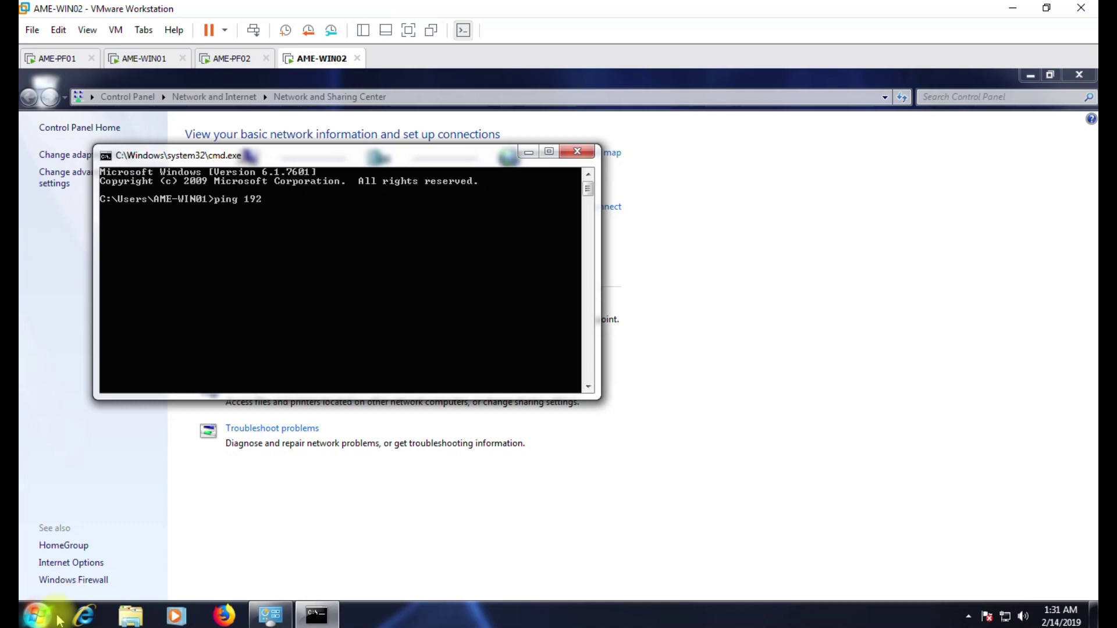
pyautogui.write('ping 192.168.1.10')
pyautogui.press('Return')
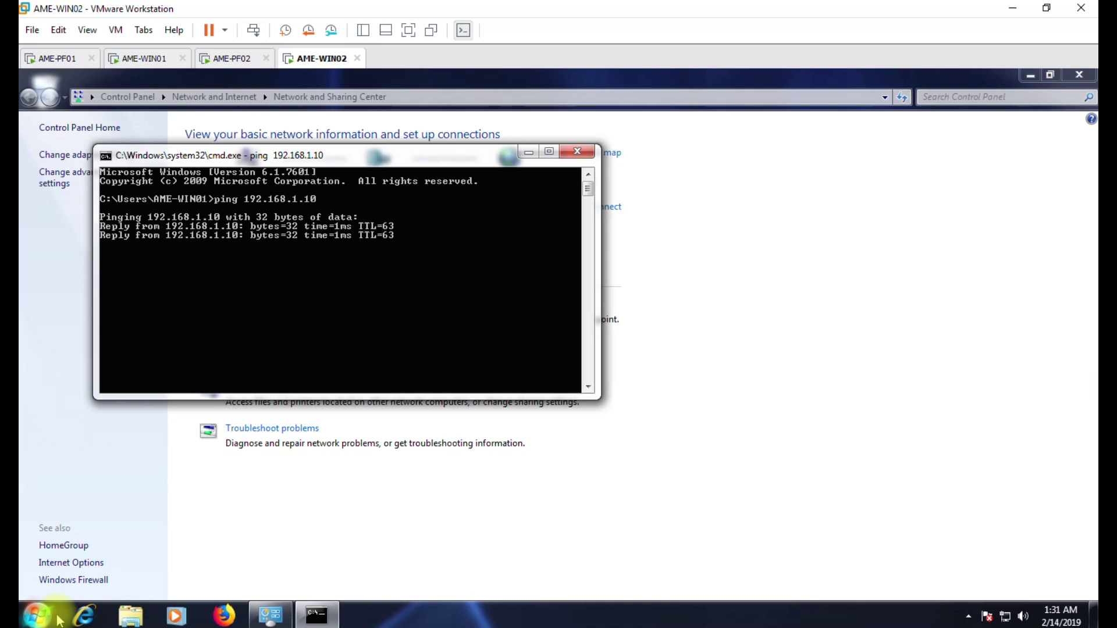
pyautogui.hotkey('ctrl', 'c')
pyautogui.hotkey('ctrl', 'z')
pyautogui.hotkey('ctrl', 'x')
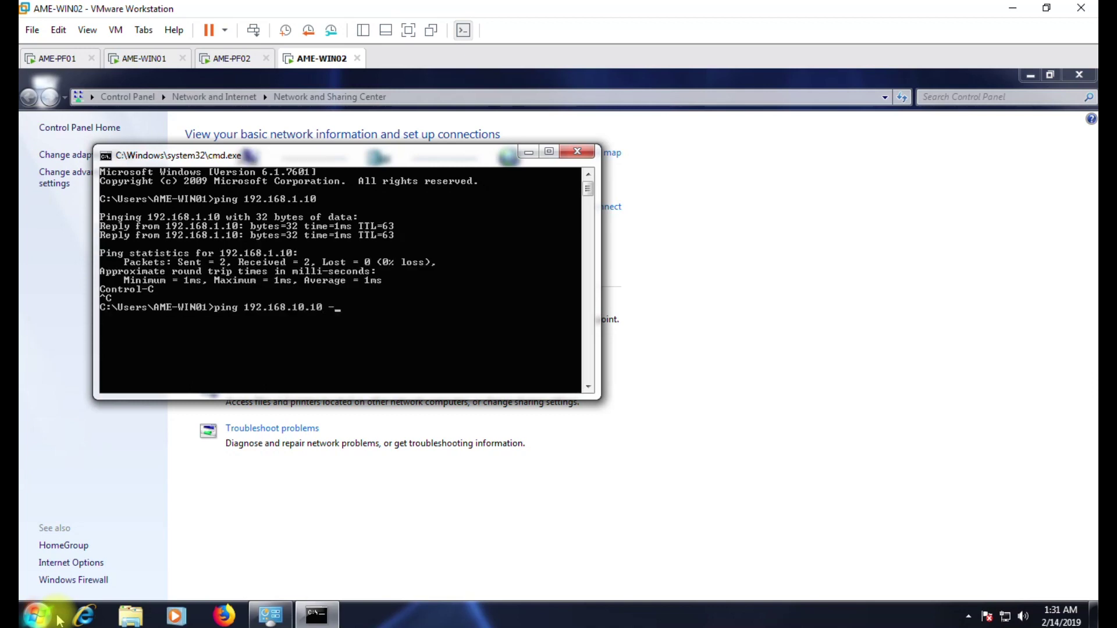
# Start a continuous ping to 192.168.10.10 with -t, which times out.
pyautogui.write('t')
pyautogui.press('Return')
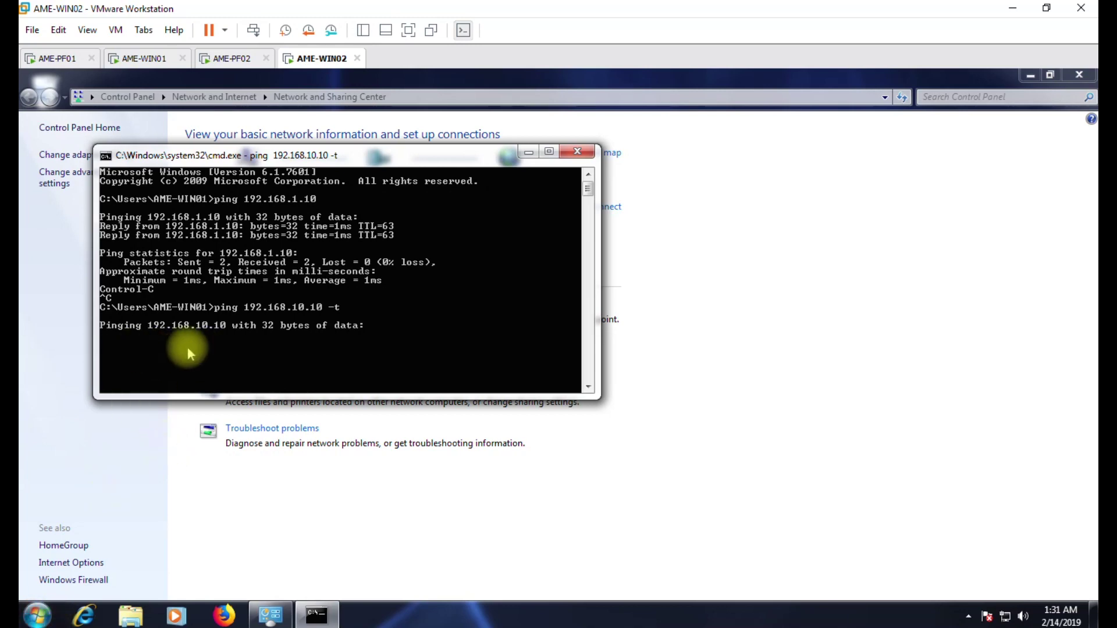
pyautogui.click(143, 58)
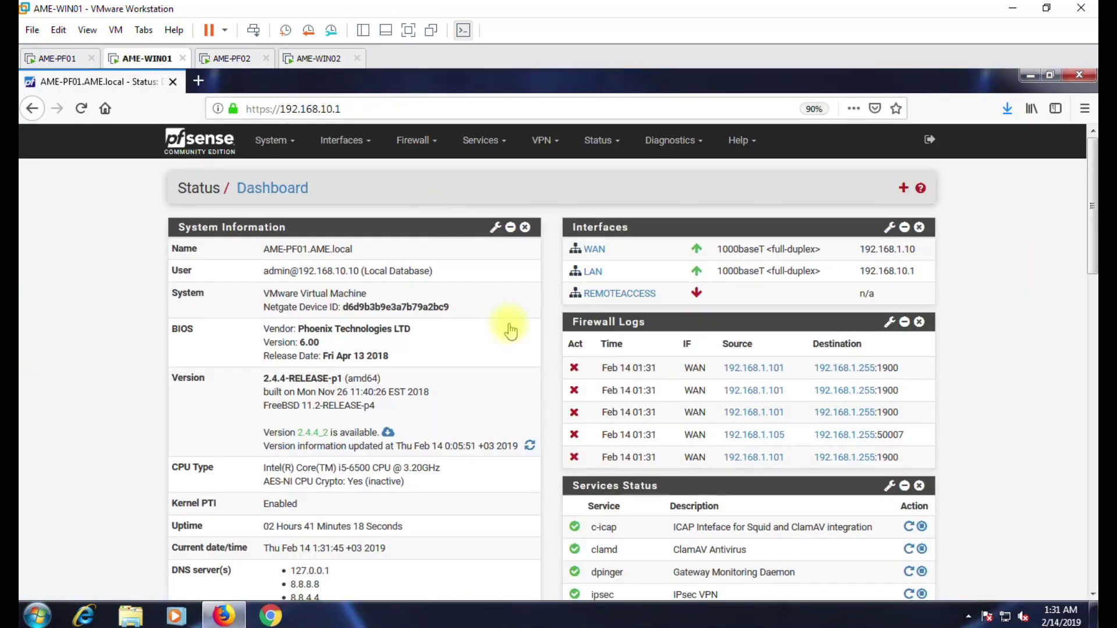
pyautogui.click(308, 58)
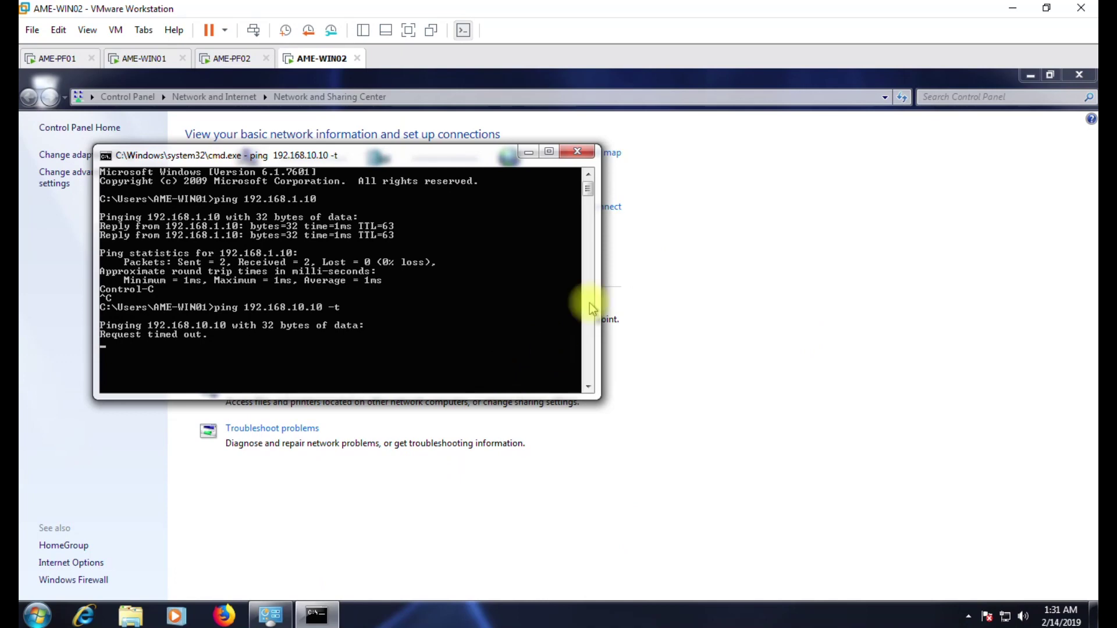
pyautogui.click(528, 152)
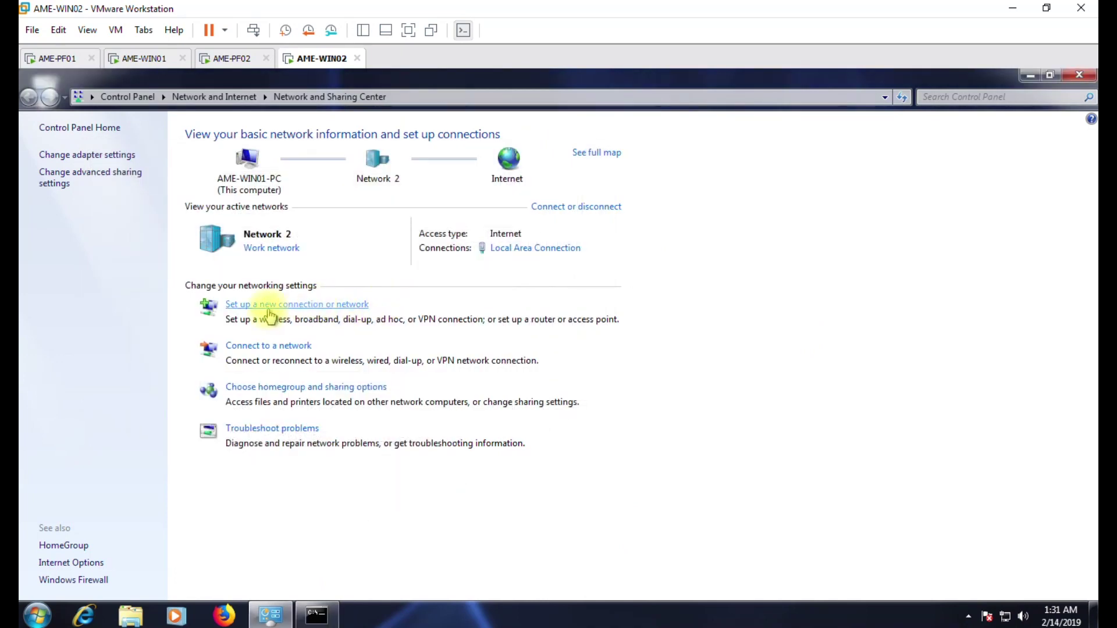
# Create a workplace VPN connection to 192.168.1.10 with user credentials, skipping the first connection.
pyautogui.click(269, 311)
pyautogui.click(434, 358)
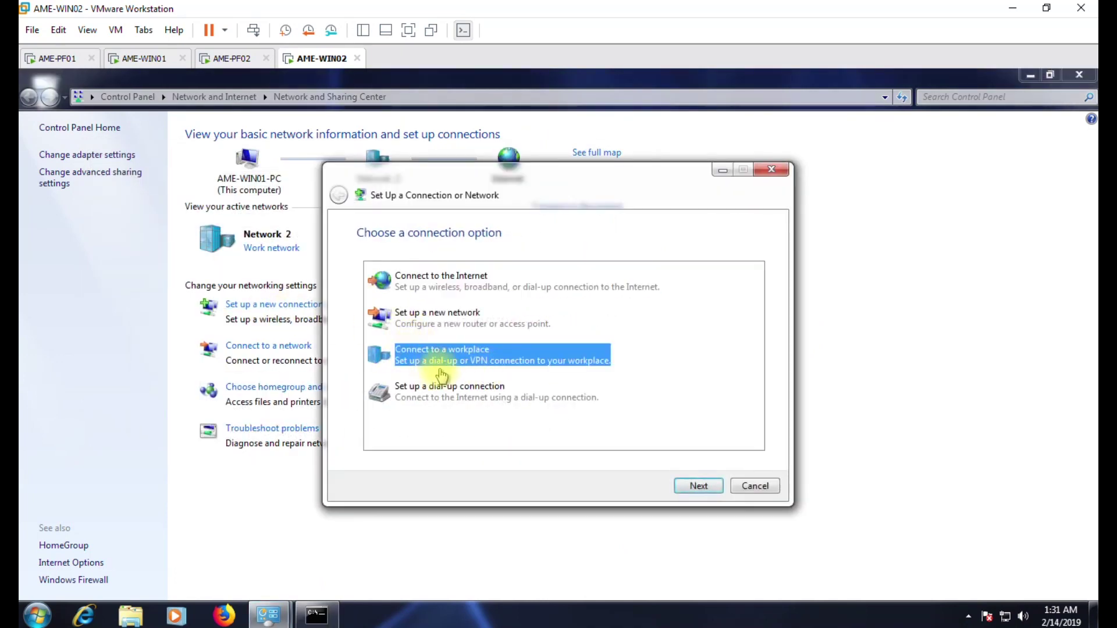
pyautogui.click(701, 488)
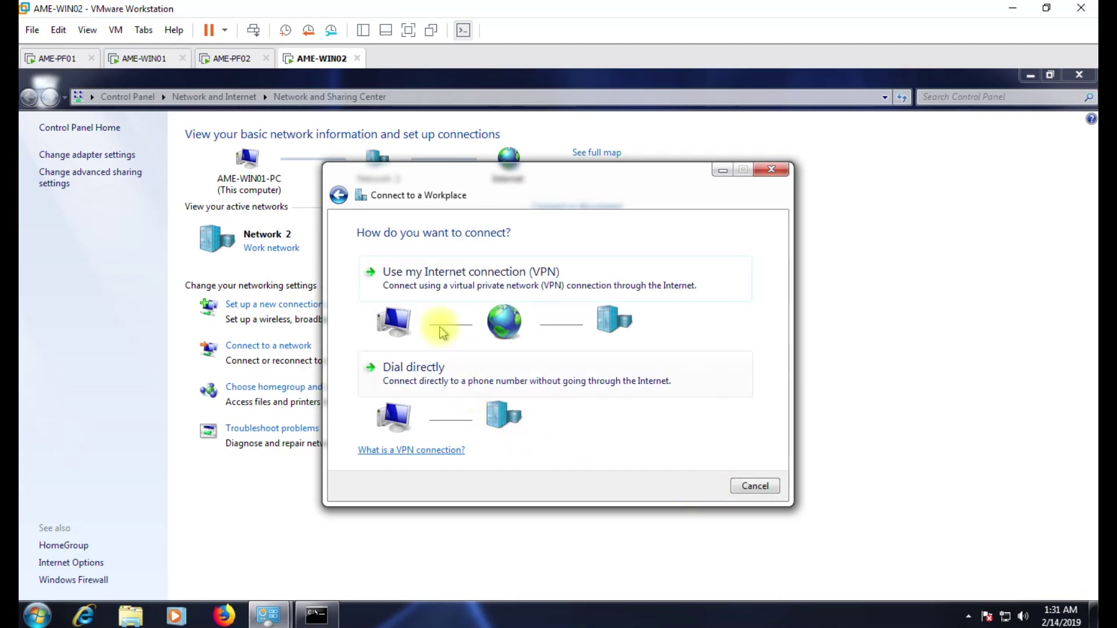
pyautogui.click(500, 289)
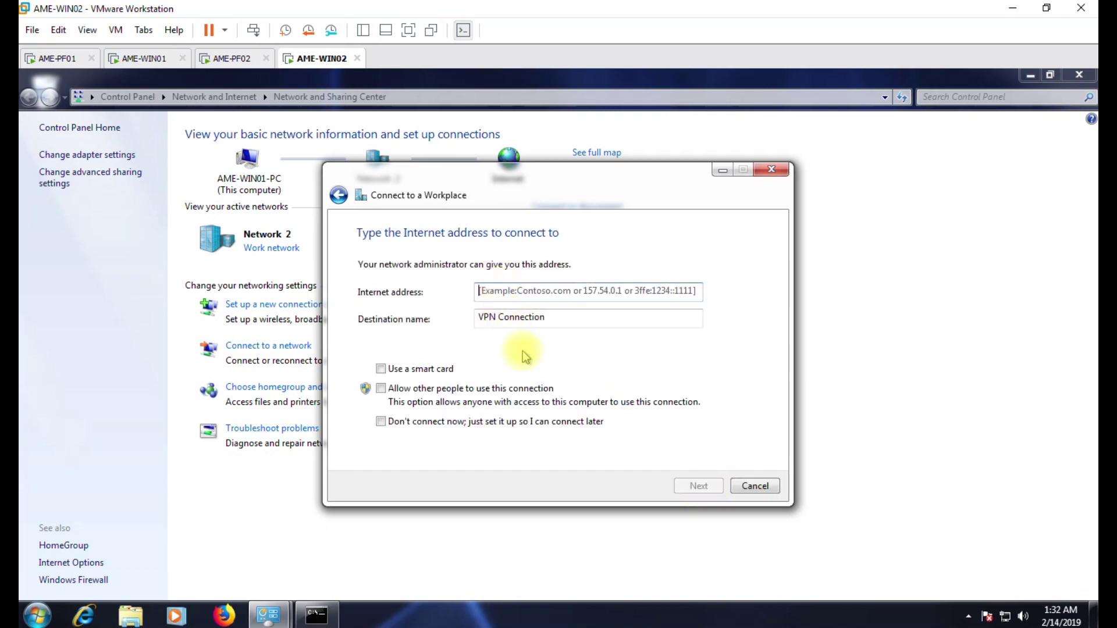
pyautogui.write('192.168.1.10')
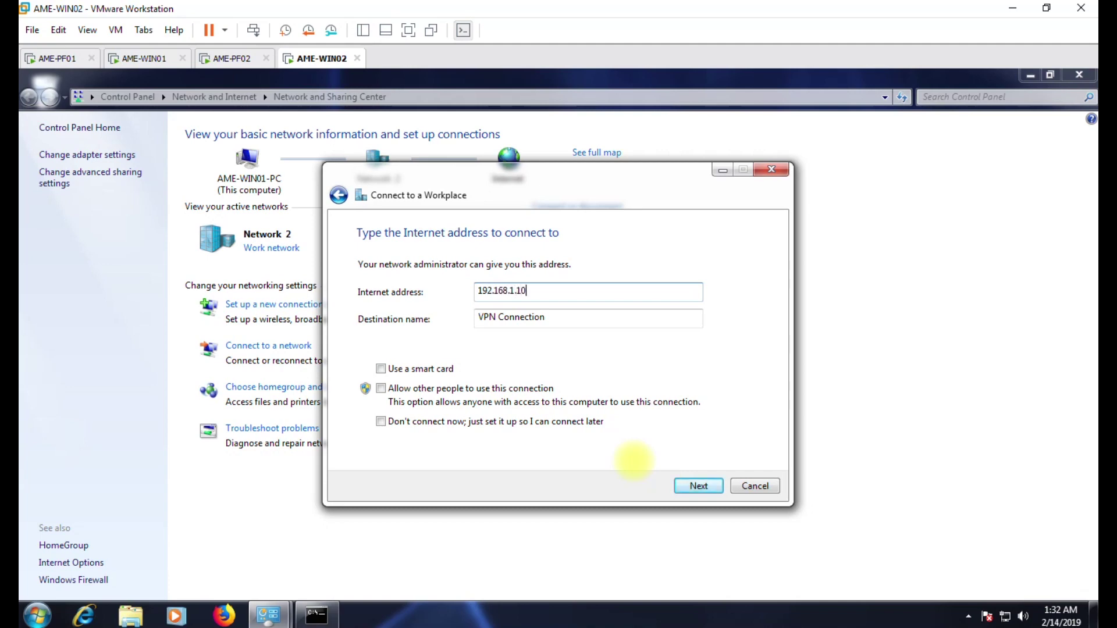
pyautogui.click(699, 487)
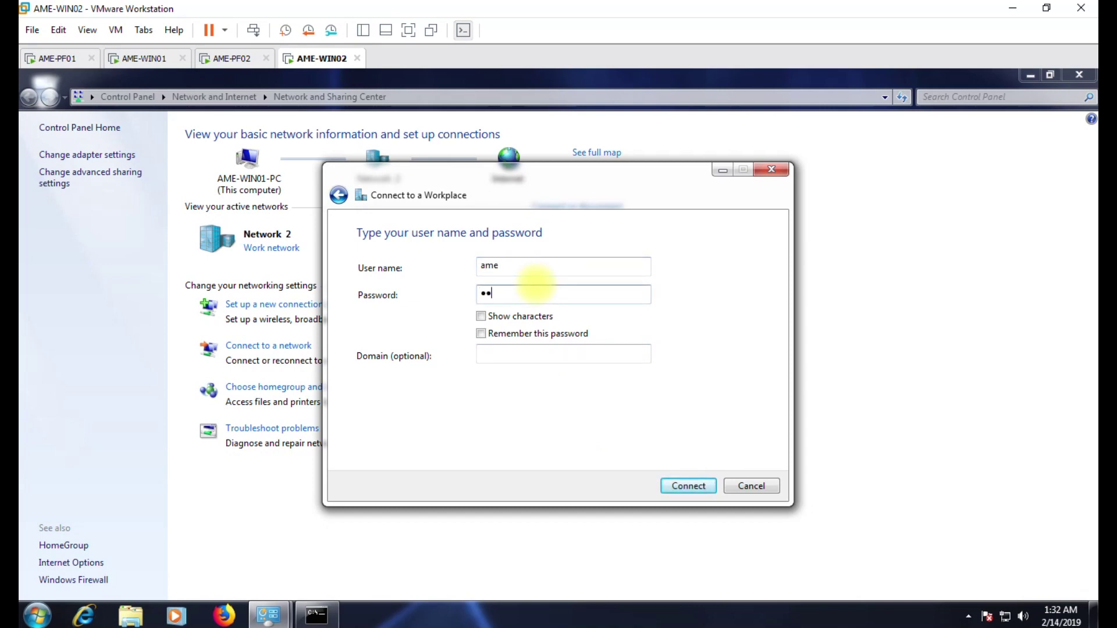
pyautogui.press('Return')
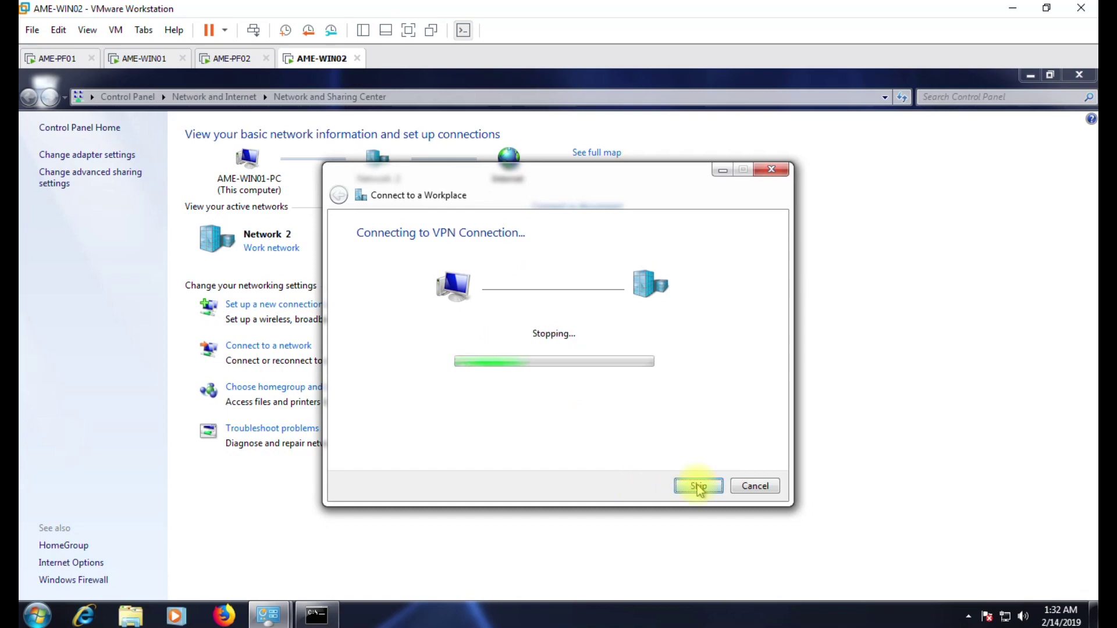
pyautogui.click(755, 487)
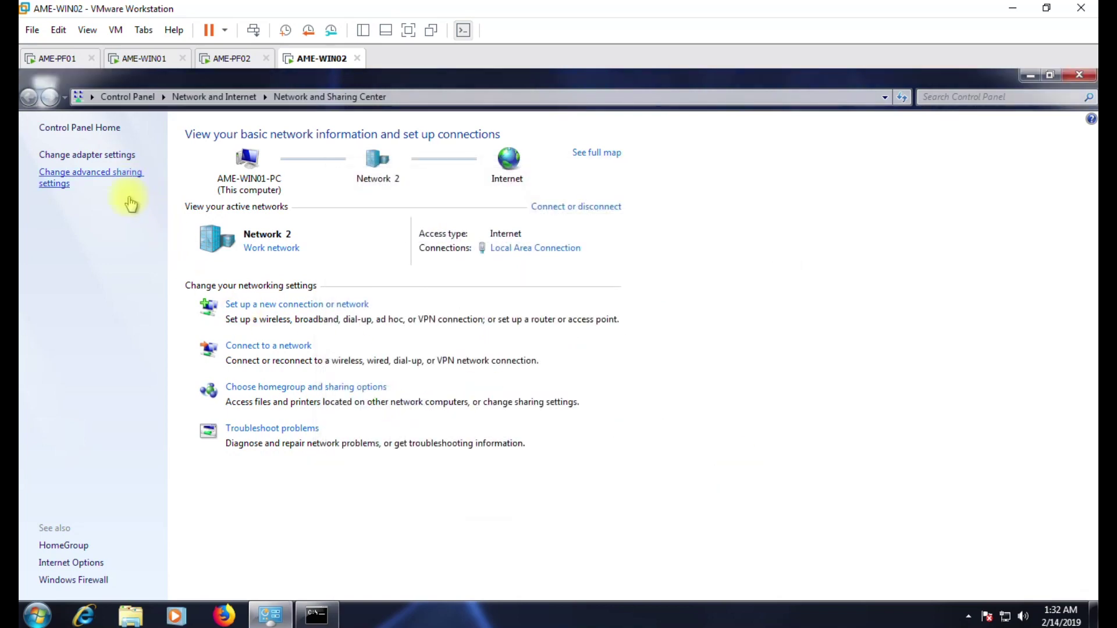
# Set the VPN Connection's security type to L2TP/IPsec and turn off MS-CHAP v2.
pyautogui.click(64, 156)
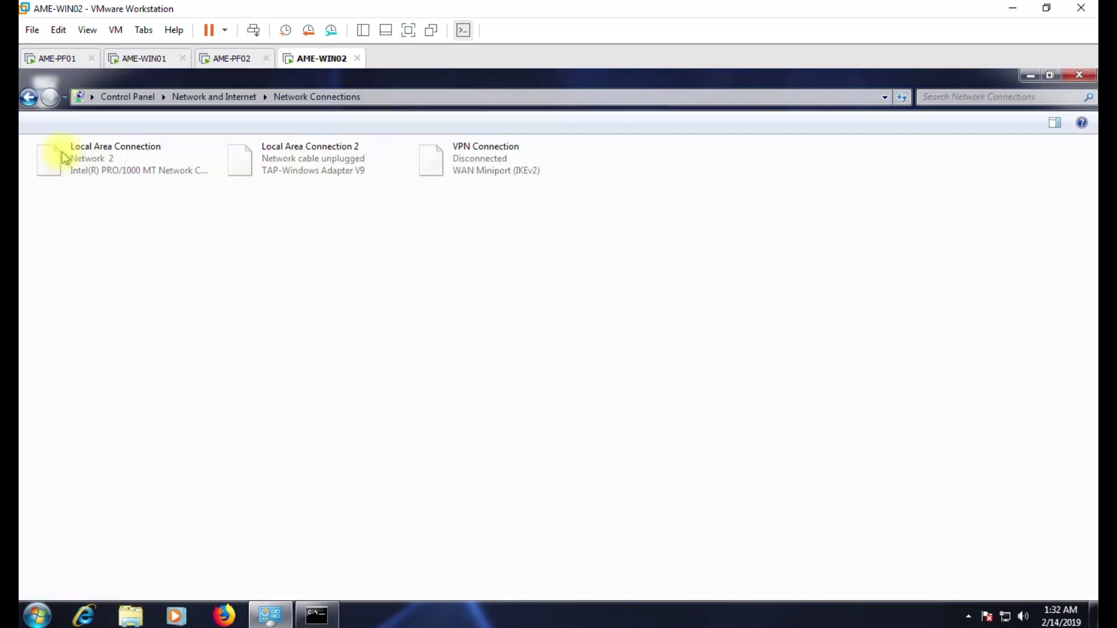
pyautogui.rightClick(464, 160)
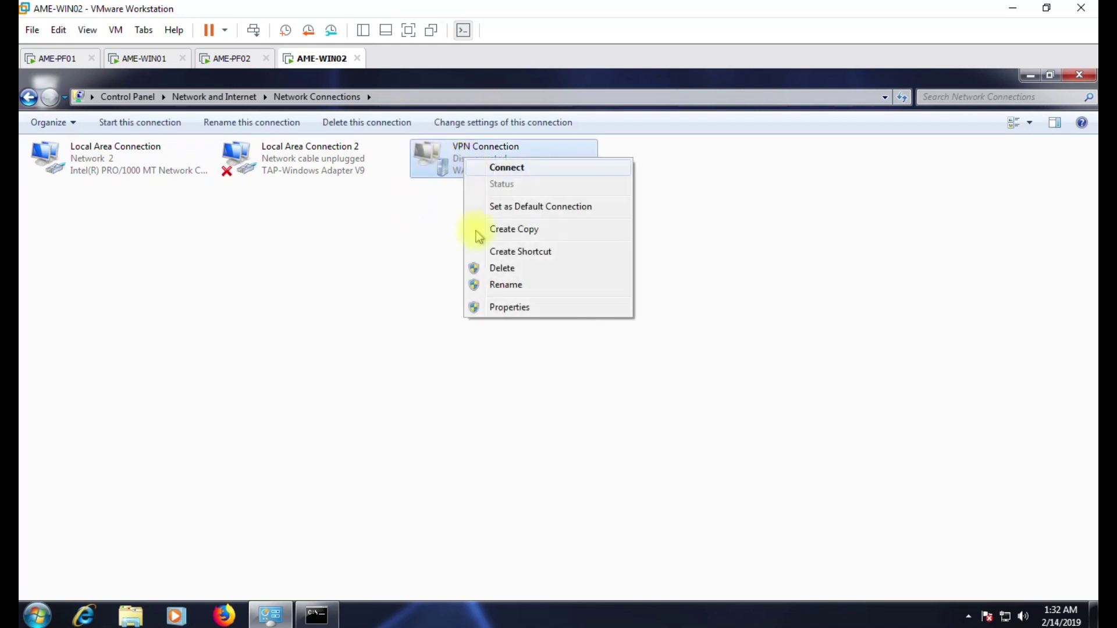
pyautogui.click(476, 306)
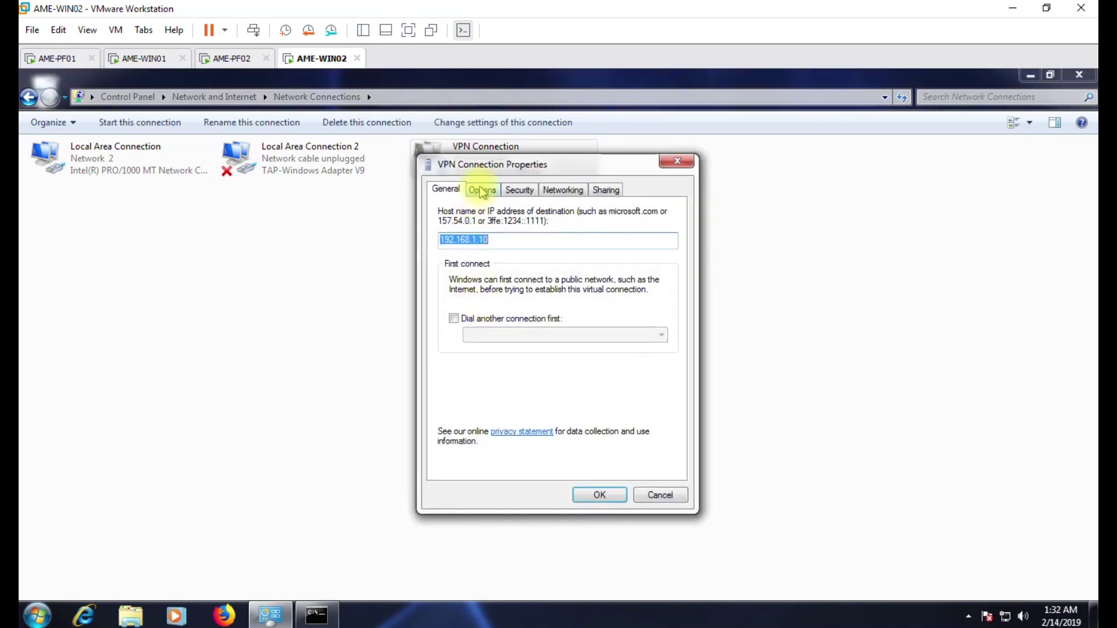
pyautogui.click(527, 192)
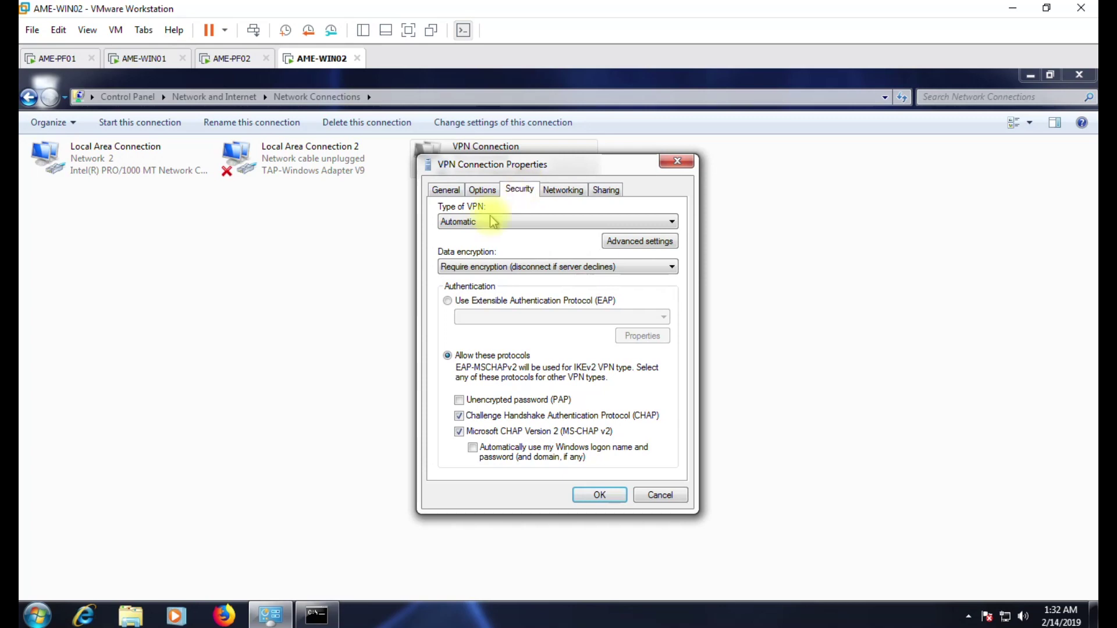
pyautogui.click(451, 222)
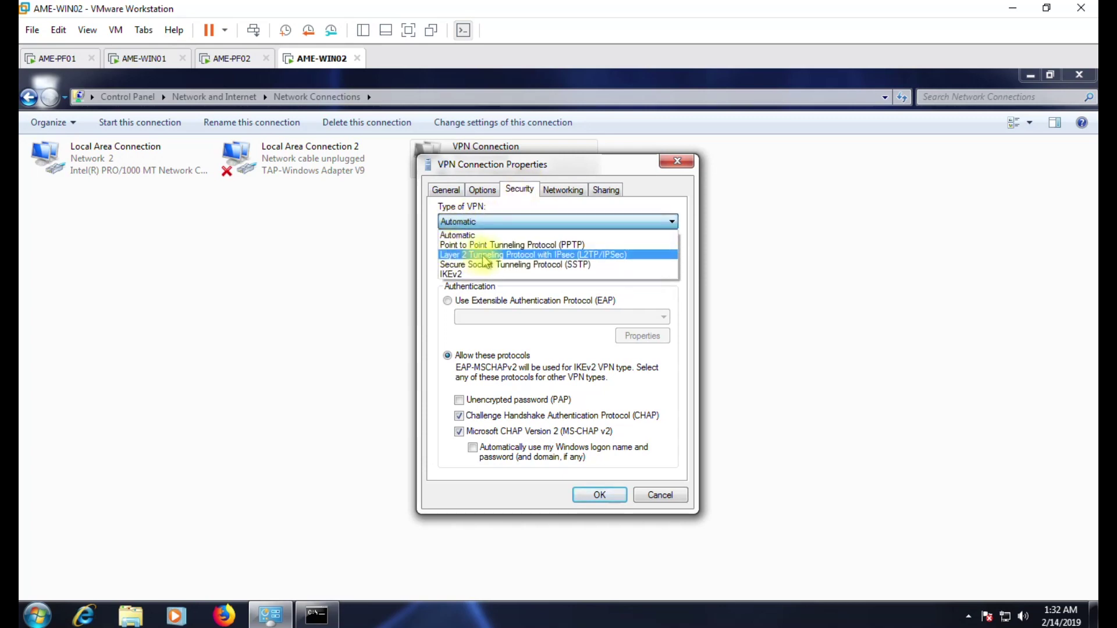
pyautogui.click(538, 256)
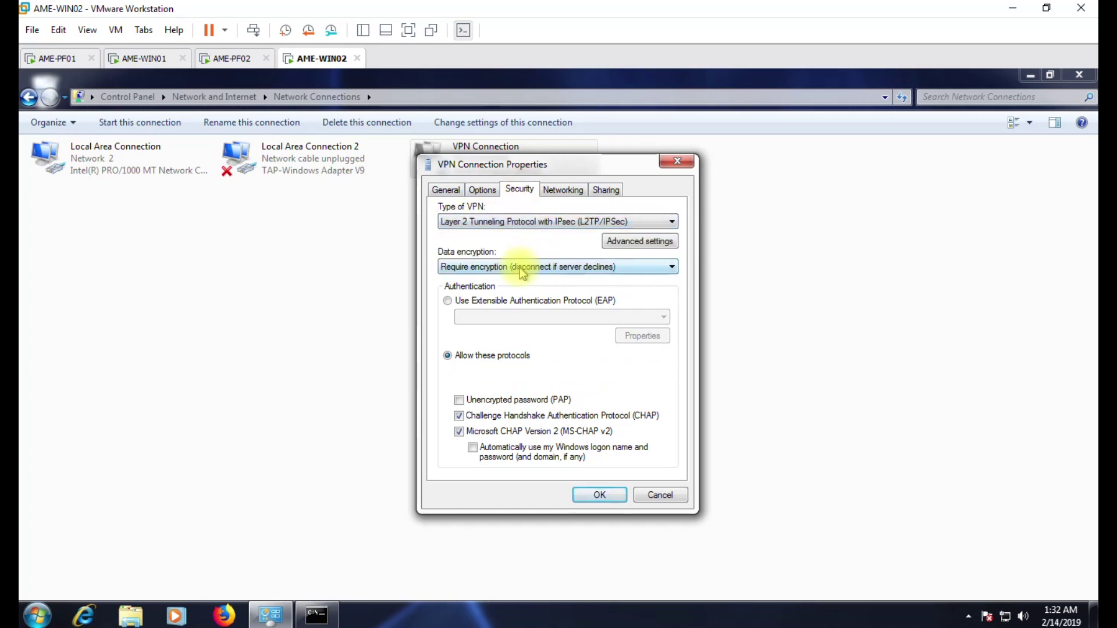
pyautogui.click(511, 433)
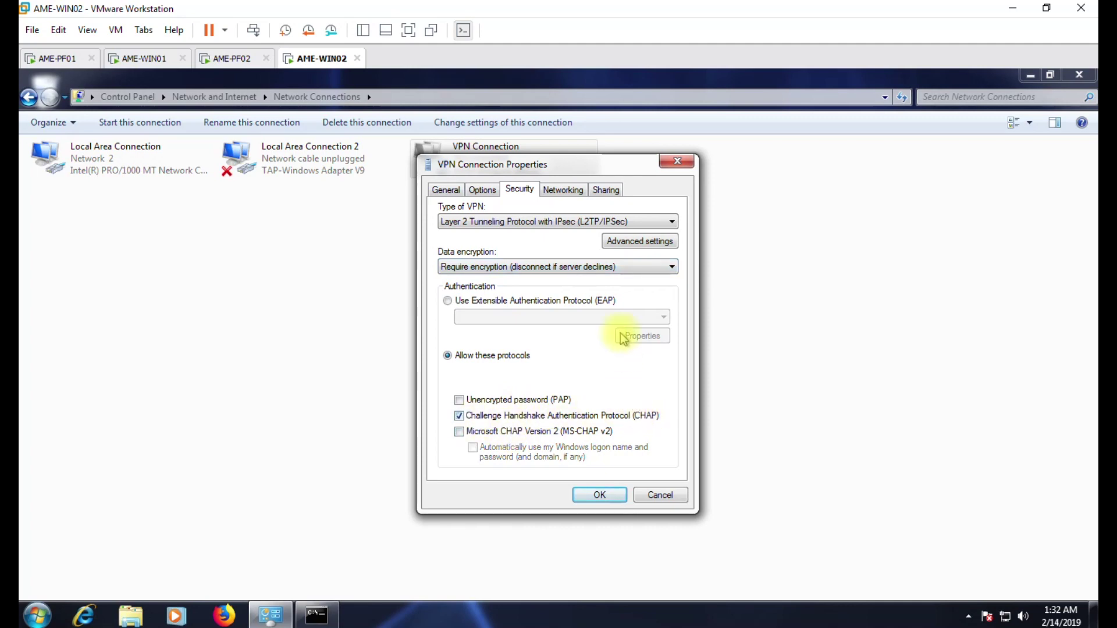
# Use a preshared key for L2TP authentication and save the connection properties.
pyautogui.click(640, 241)
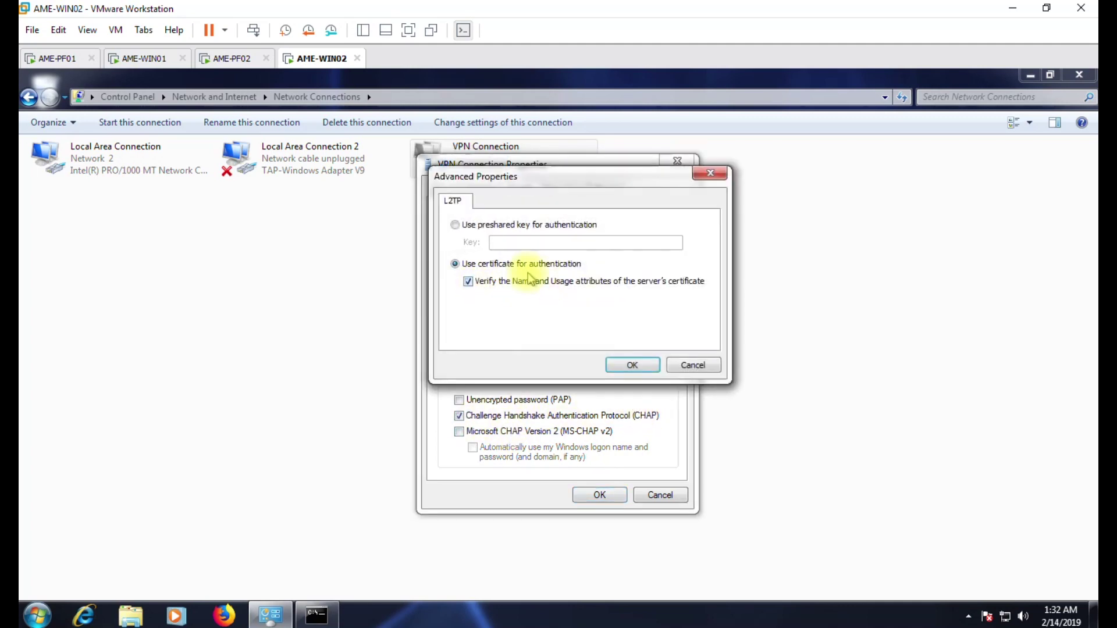
pyautogui.click(527, 228)
pyautogui.write('123456')
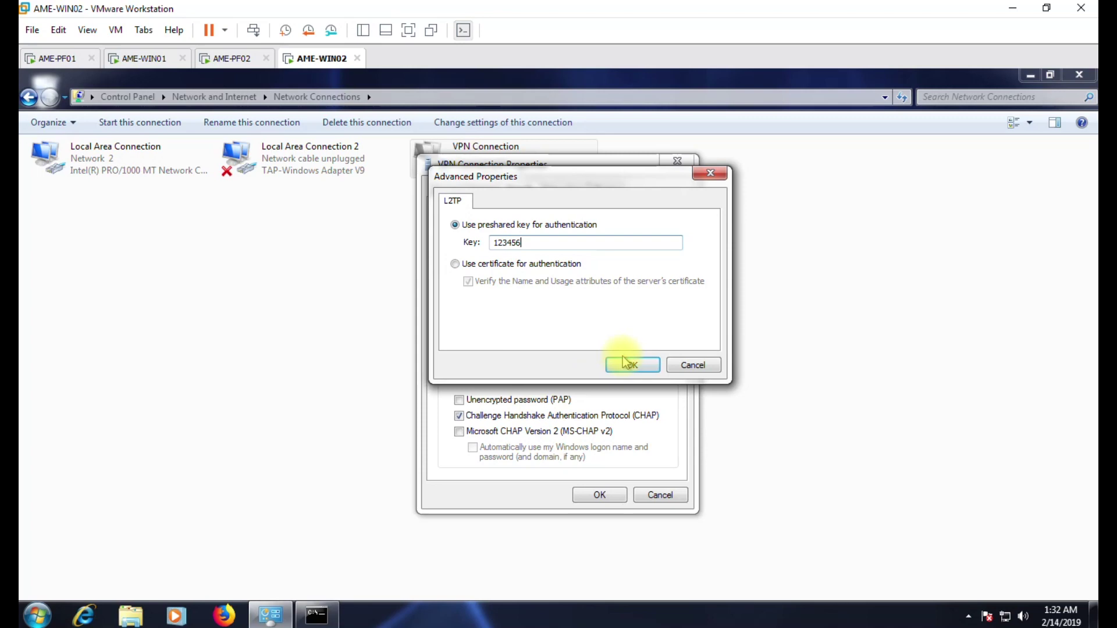
pyautogui.click(627, 364)
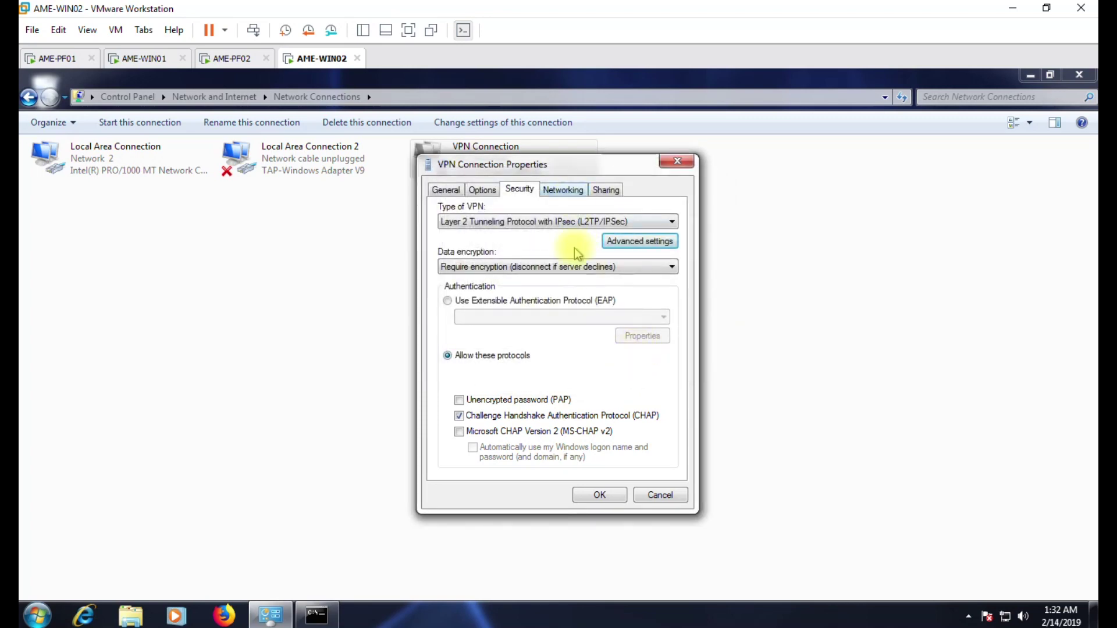
pyautogui.click(599, 495)
# Connect the VPN with the user's password, which fails with error 788.
pyautogui.rightClick(455, 163)
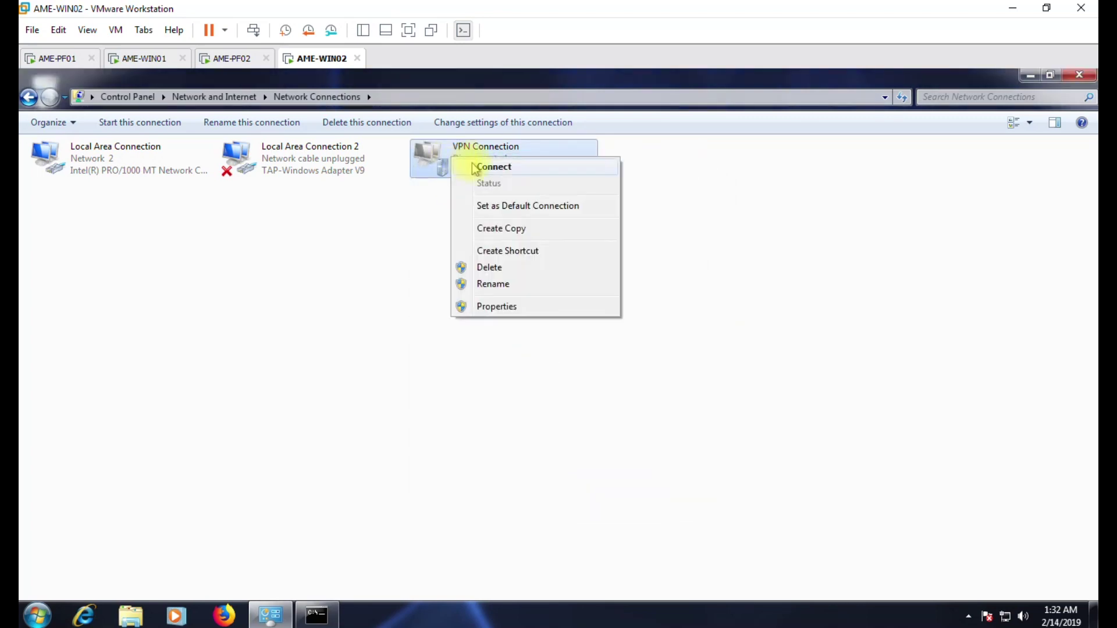
pyautogui.click(468, 167)
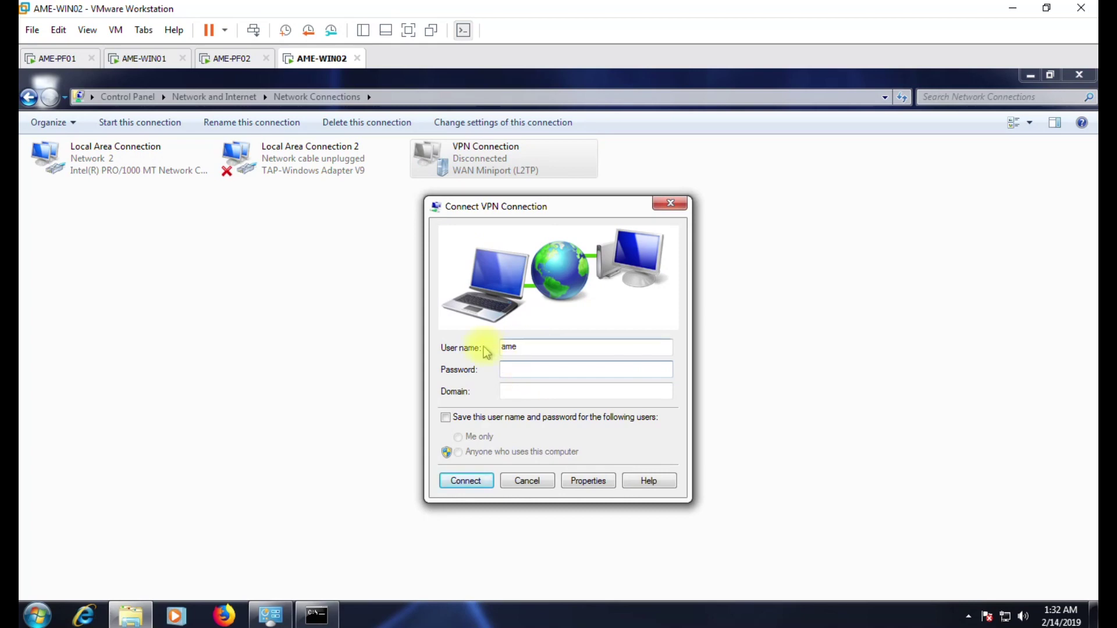
pyautogui.write('••')
pyautogui.click(459, 483)
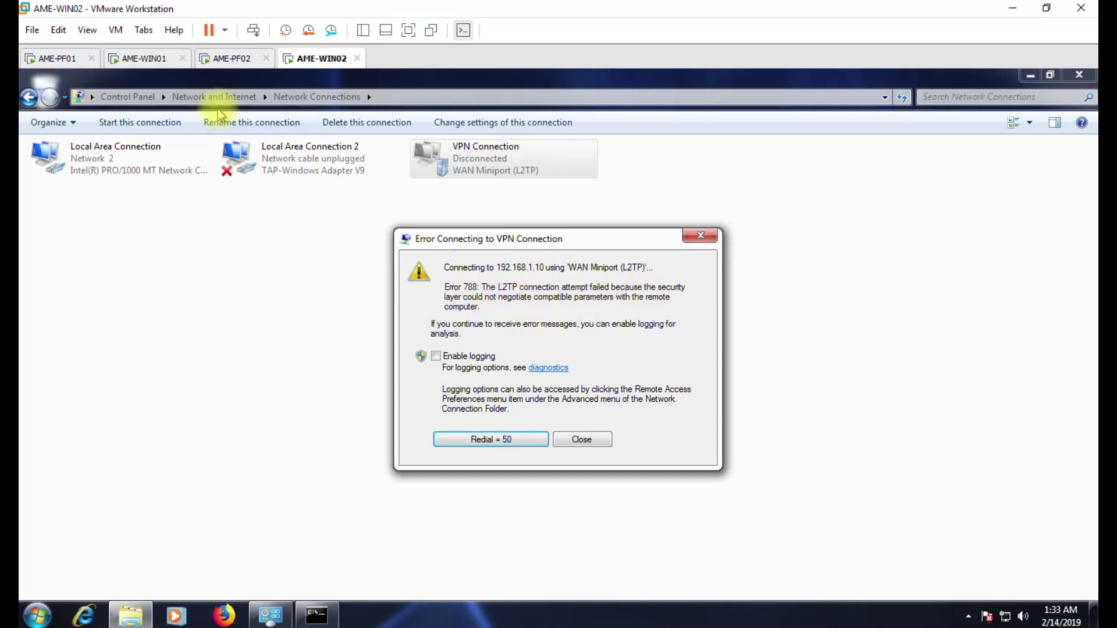
# Switch to the AME-WIN01 machine showing the pfSense dashboard.
pyautogui.click(147, 58)
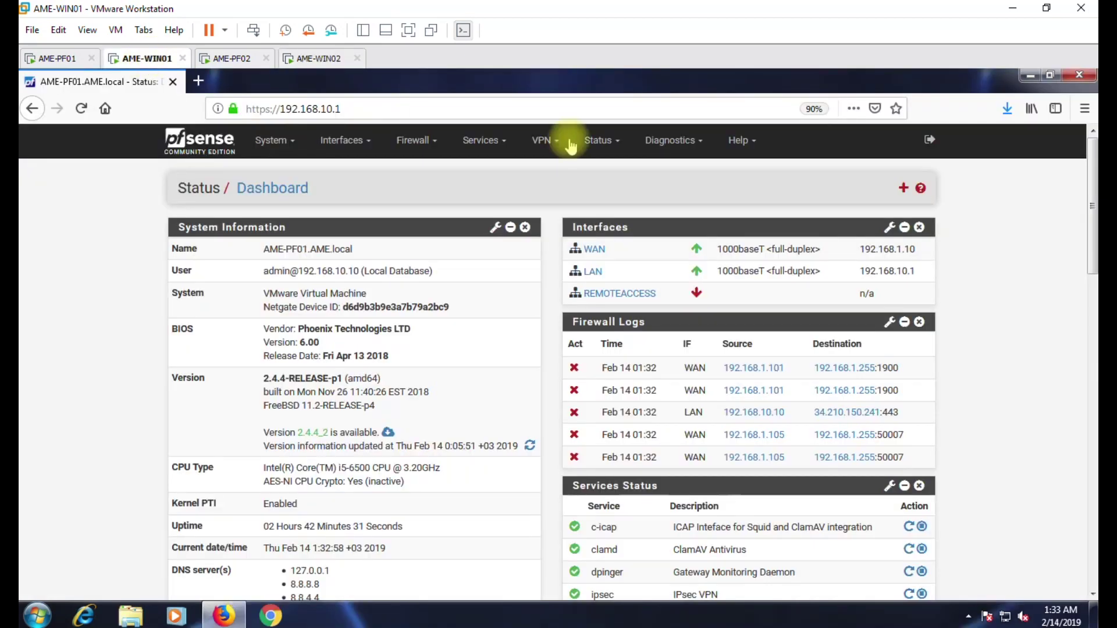
# Open the IPsec log from the VPN > IPsec page.
pyautogui.click(538, 141)
pyautogui.click(545, 175)
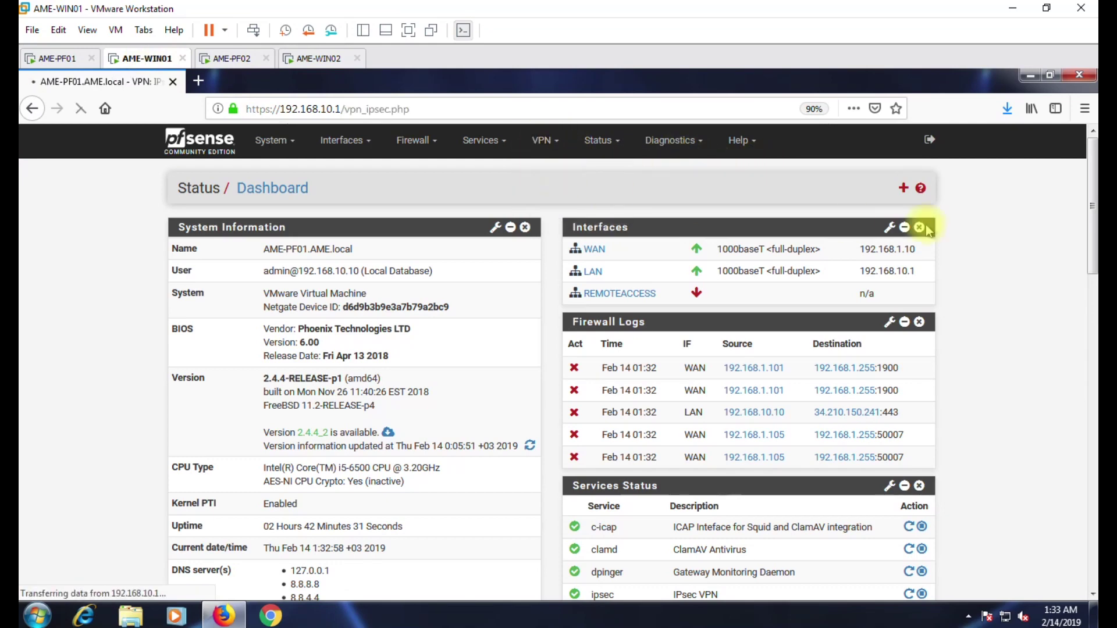
pyautogui.click(909, 191)
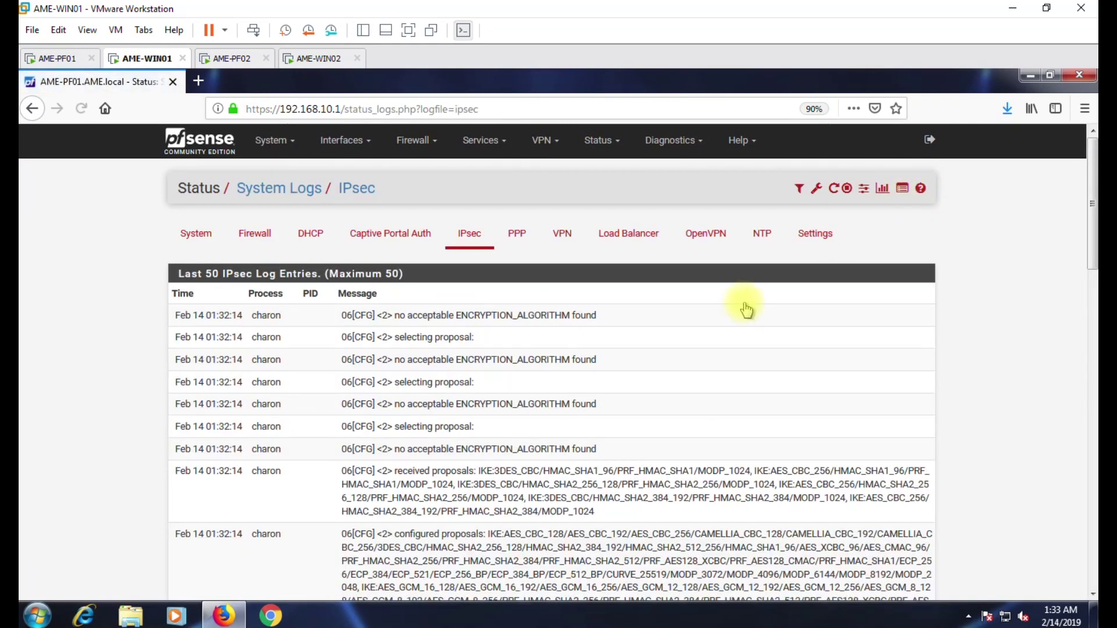
# Read the log's 'no proposal found' entries for the client's SHA1 proposals, then return to the IPsec tunnels list.
pyautogui.scroll(-2, 640, 349)
pyautogui.moveTo(602, 387); pyautogui.dragTo(423, 377)
pyautogui.scroll(-2, 547, 373)
pyautogui.scroll(-15, 547, 373)
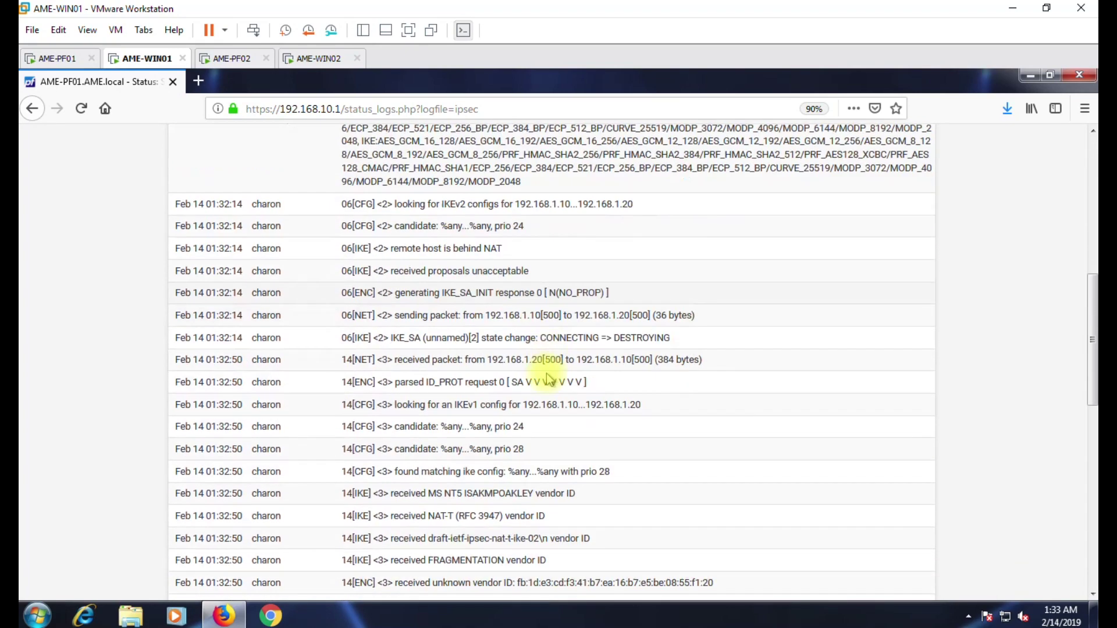
pyautogui.moveTo(608, 371); pyautogui.dragTo(456, 372)
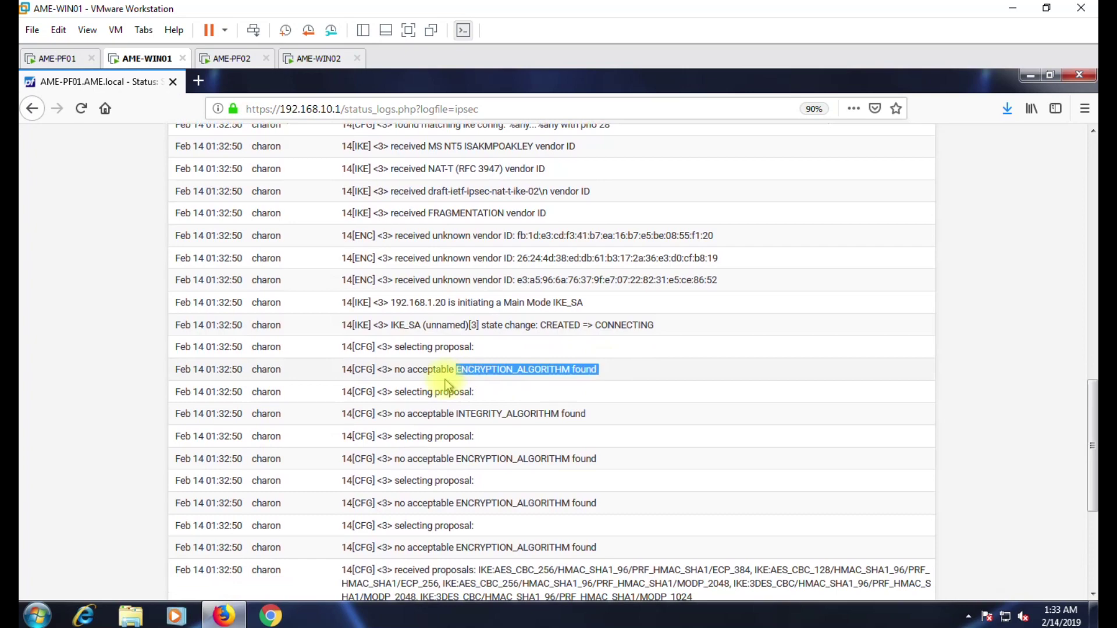
pyautogui.moveTo(482, 415); pyautogui.dragTo(588, 414)
pyautogui.scroll(-4, 591, 391)
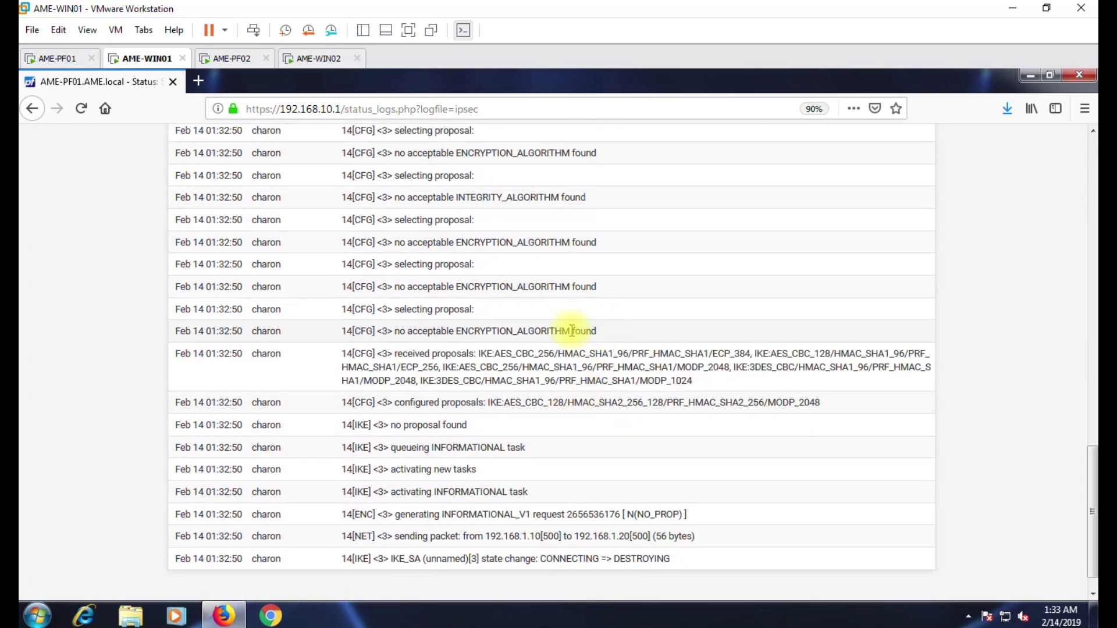
pyautogui.moveTo(599, 330); pyautogui.dragTo(511, 329)
pyautogui.scroll(20, 513, 330)
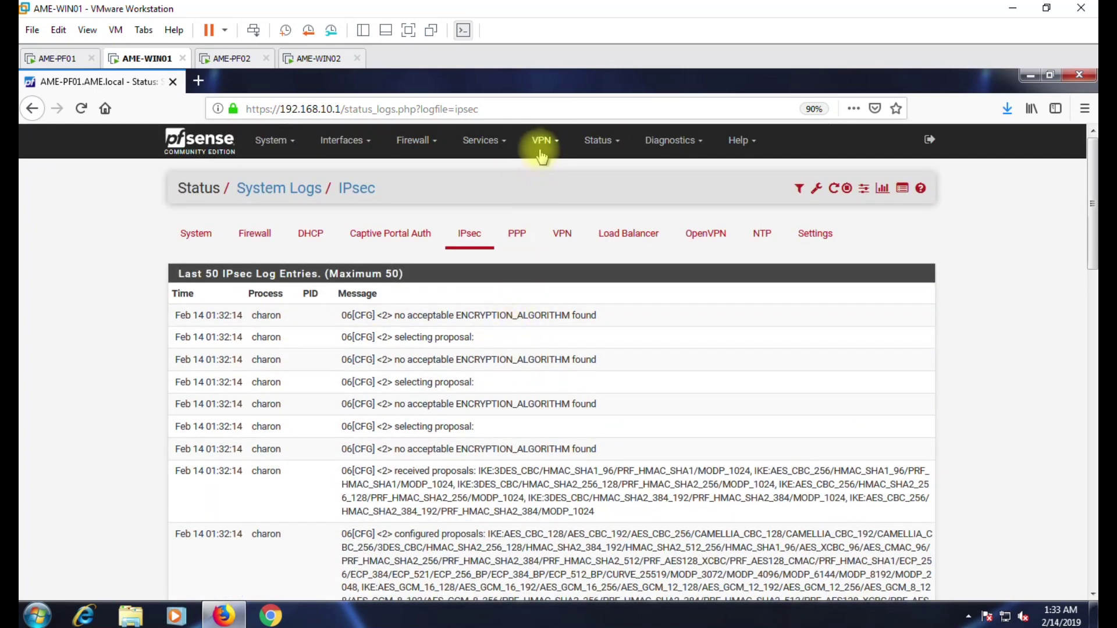
pyautogui.click(544, 141)
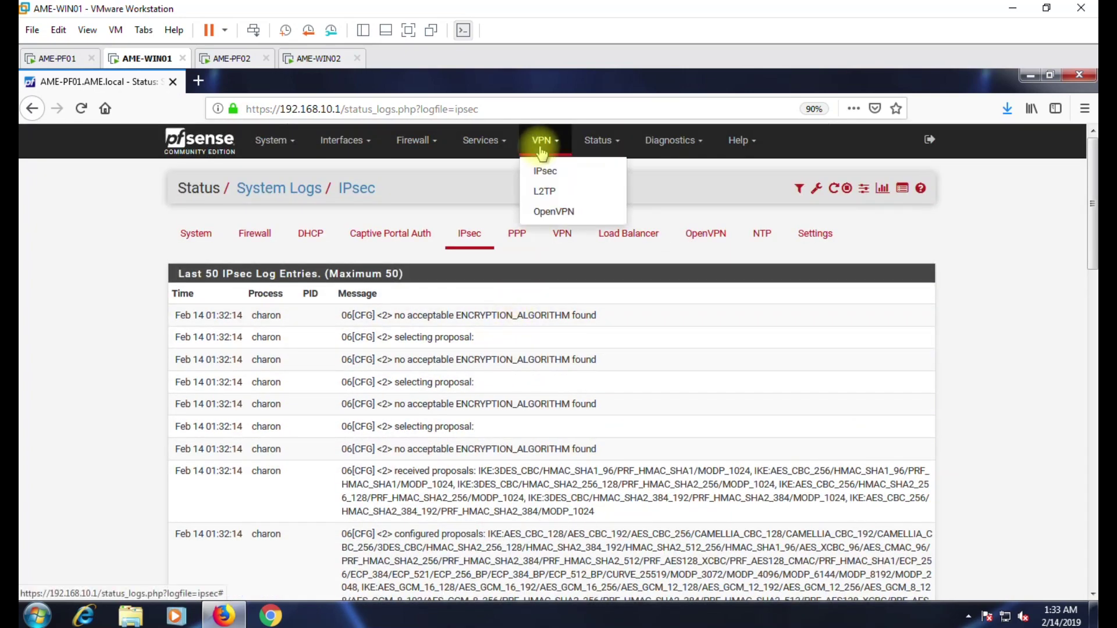
pyautogui.click(556, 174)
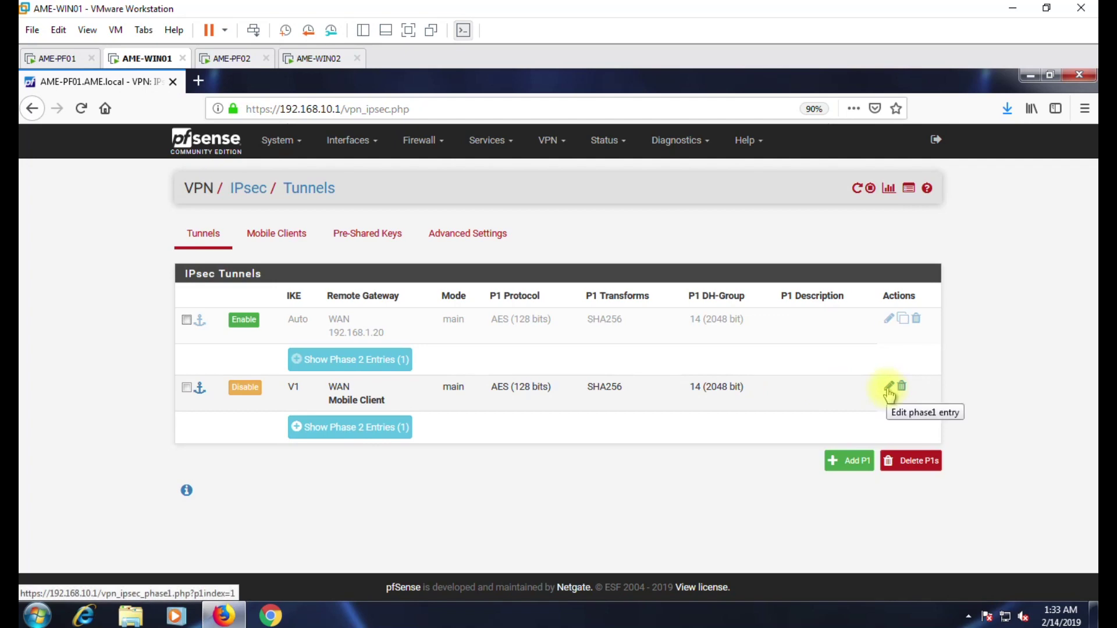
# Set the Mobile Client tunnel's phase 1 to 3DES encryption with SHA1 hashing and save.
pyautogui.click(888, 386)
pyautogui.scroll(-4, 693, 386)
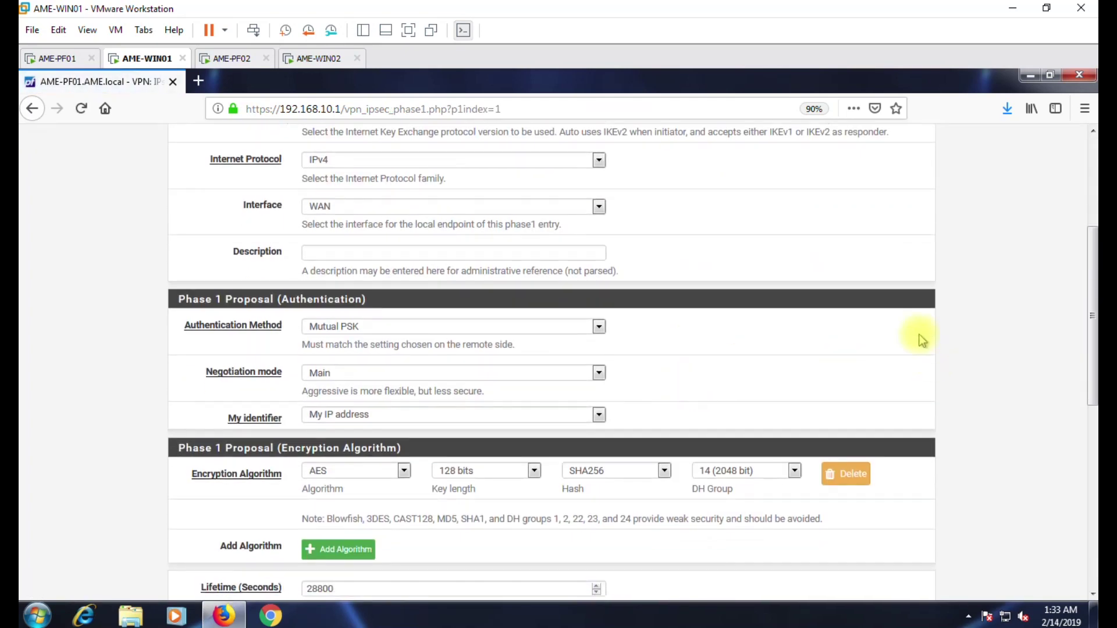
pyautogui.scroll(-3, 598, 312)
pyautogui.click(324, 327)
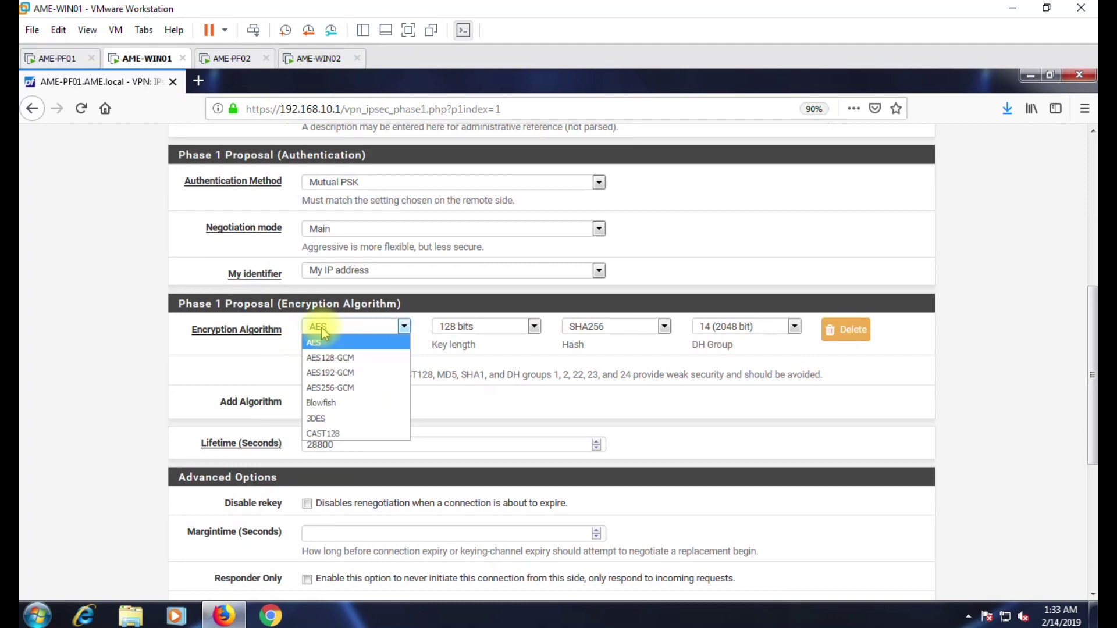
pyautogui.click(324, 419)
pyautogui.click(595, 331)
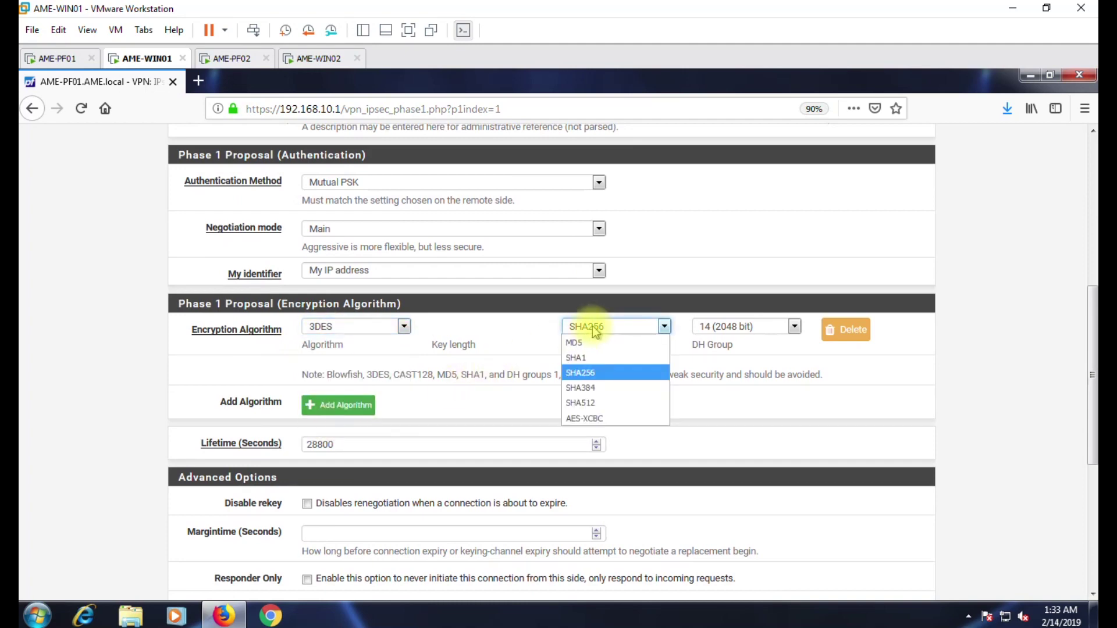
pyautogui.click(587, 349)
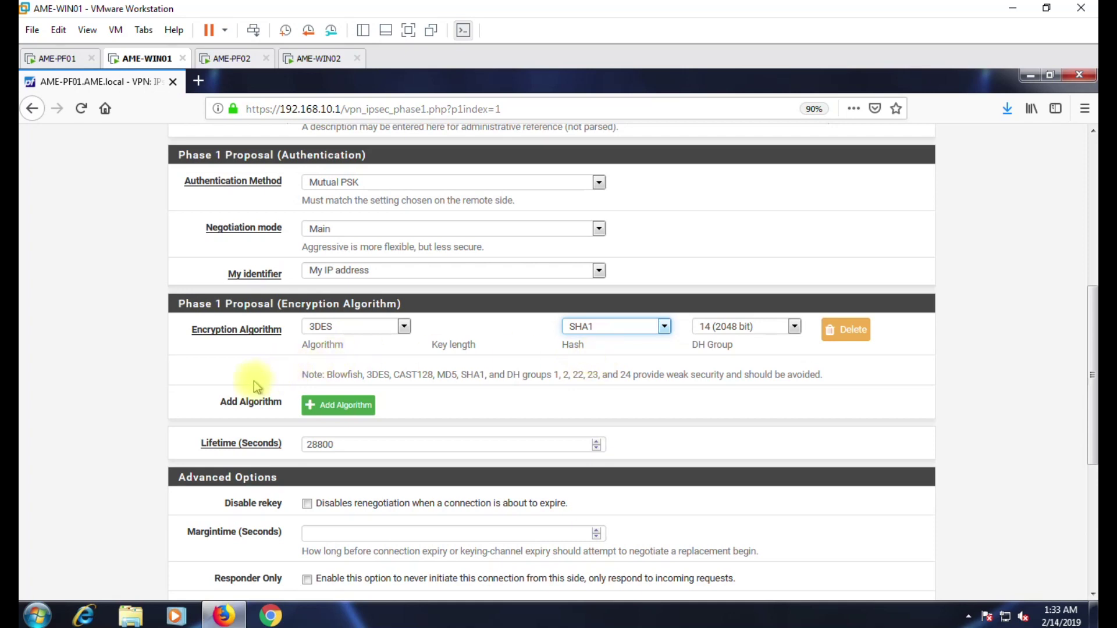
pyautogui.scroll(-5, 273, 407)
pyautogui.click(328, 546)
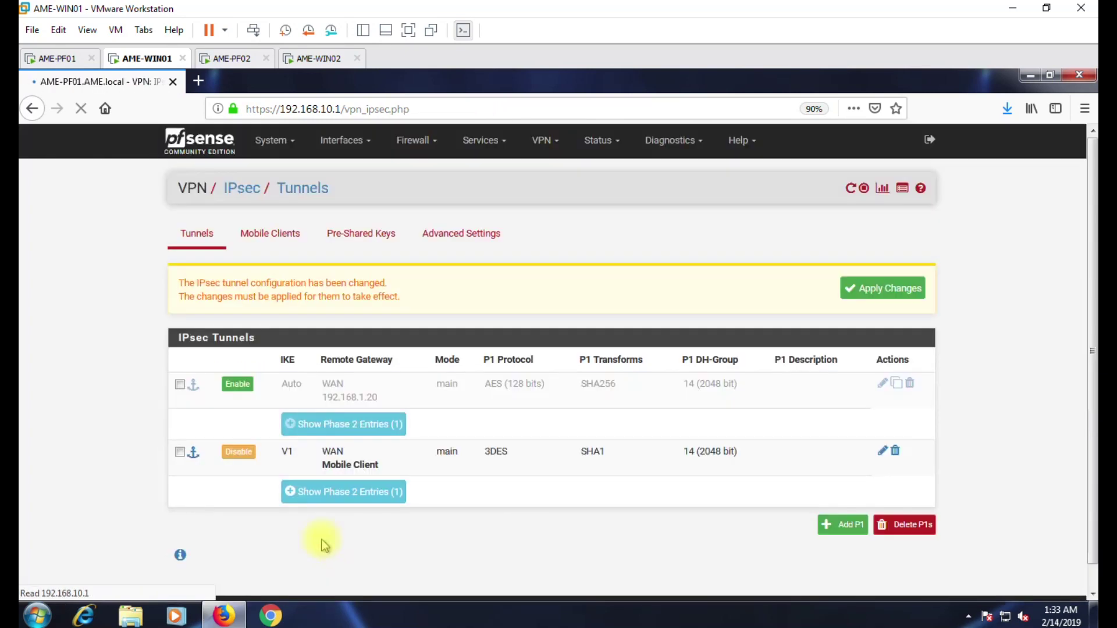
# Enable 3DES and SHA1 in the mobile phase 2 entry, drop SHA256, save, and apply.
pyautogui.click(373, 492)
pyautogui.scroll(-2, 359, 504)
pyautogui.scroll(-1, 359, 504)
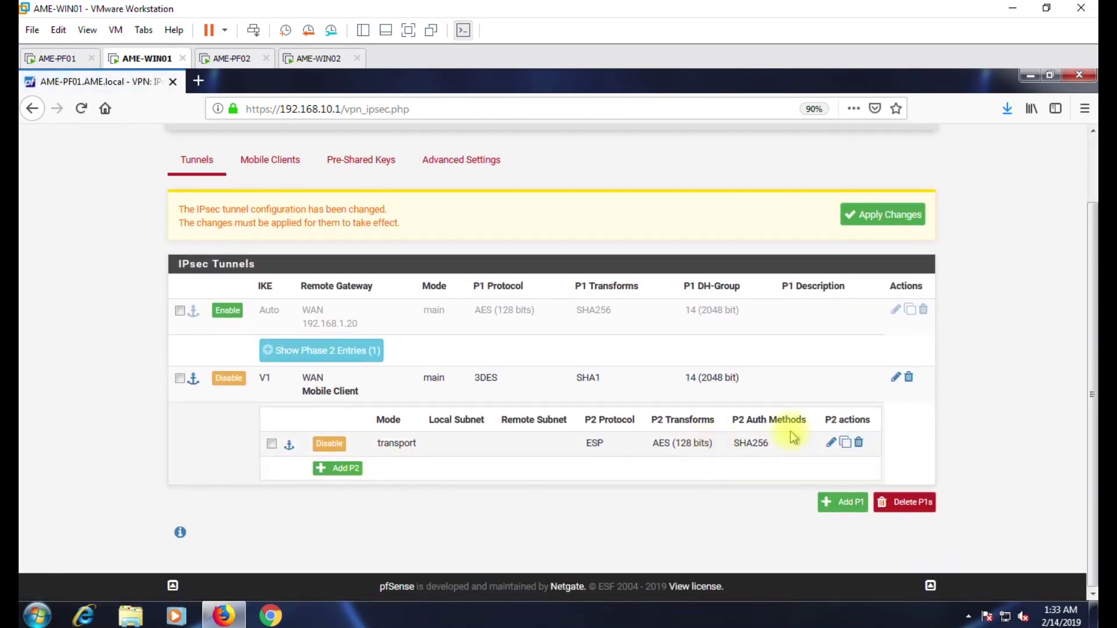
pyautogui.click(830, 442)
pyautogui.scroll(-2, 478, 443)
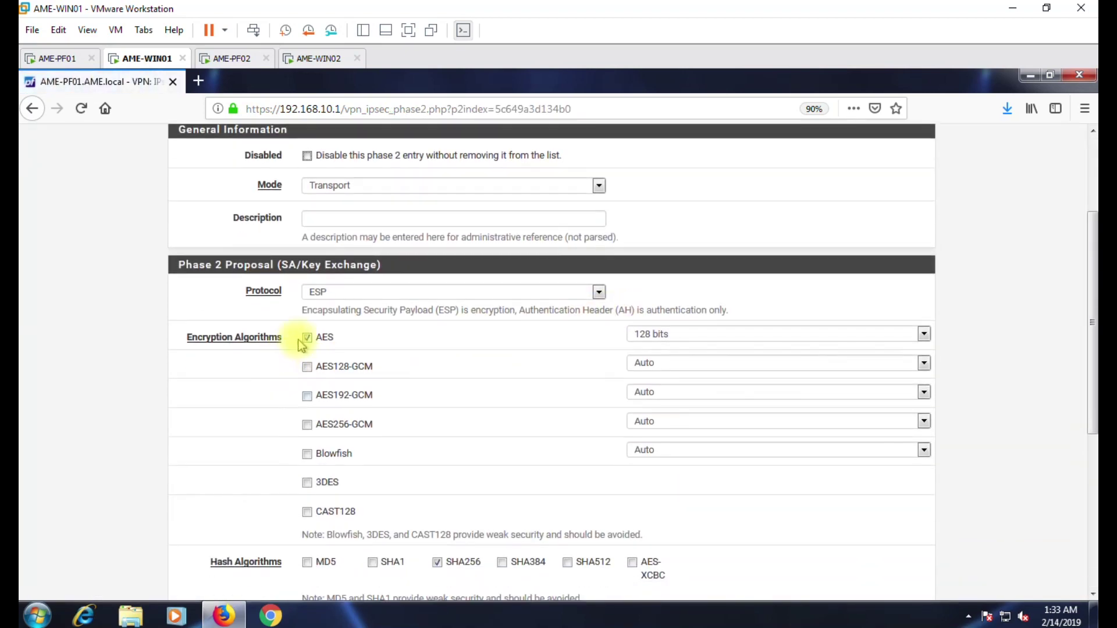
pyautogui.click(319, 483)
pyautogui.click(373, 562)
pyautogui.click(437, 562)
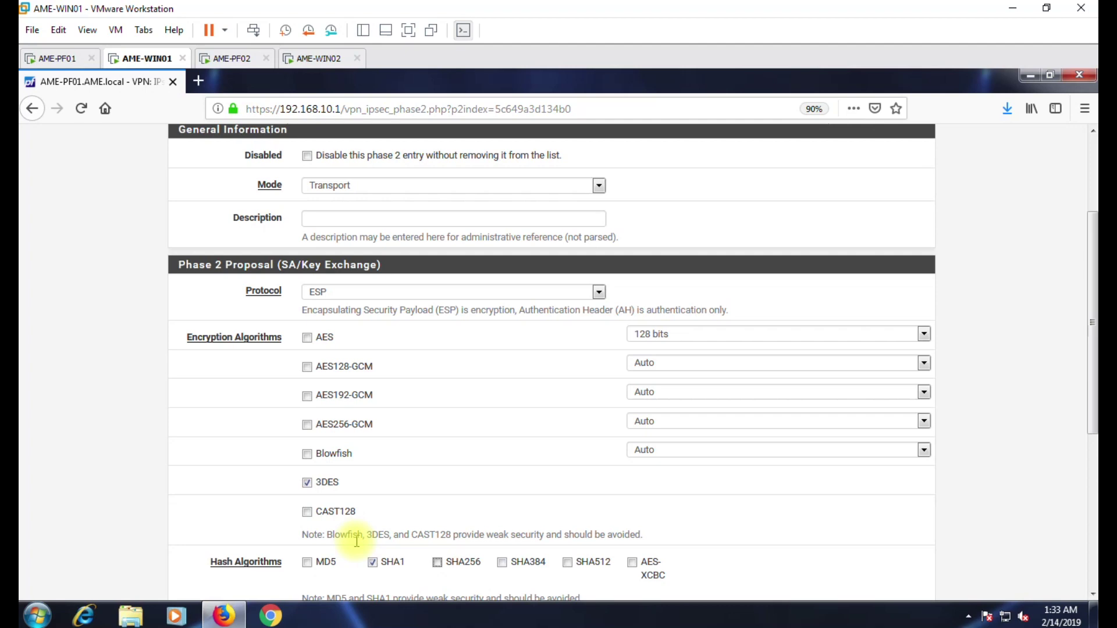
pyautogui.scroll(-2, 349, 535)
pyautogui.scroll(-3, 346, 534)
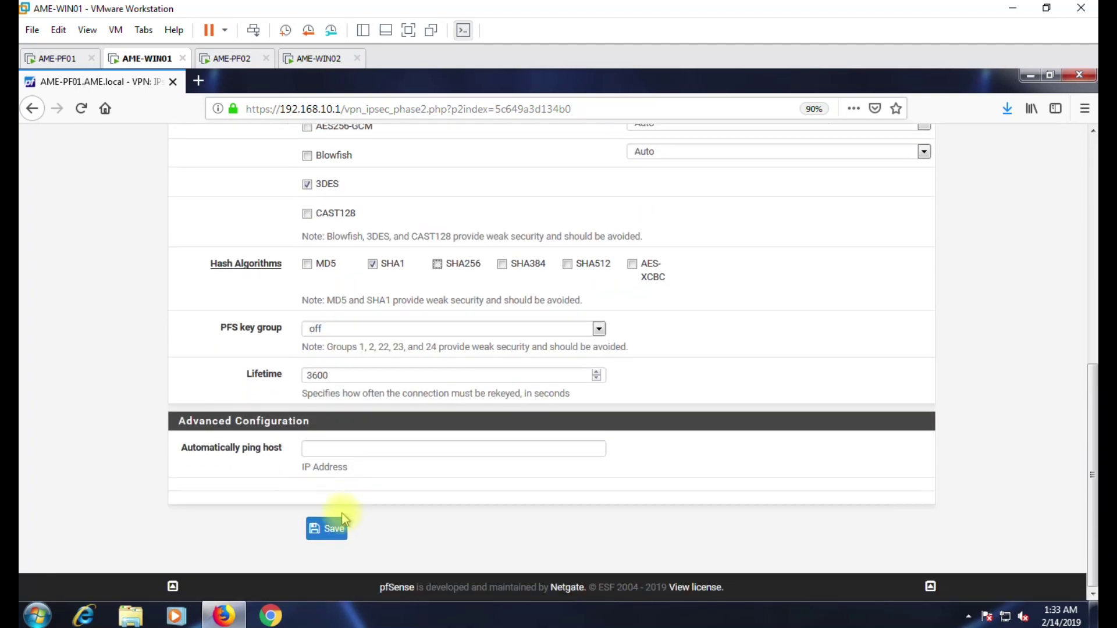
pyautogui.click(328, 530)
pyautogui.click(901, 285)
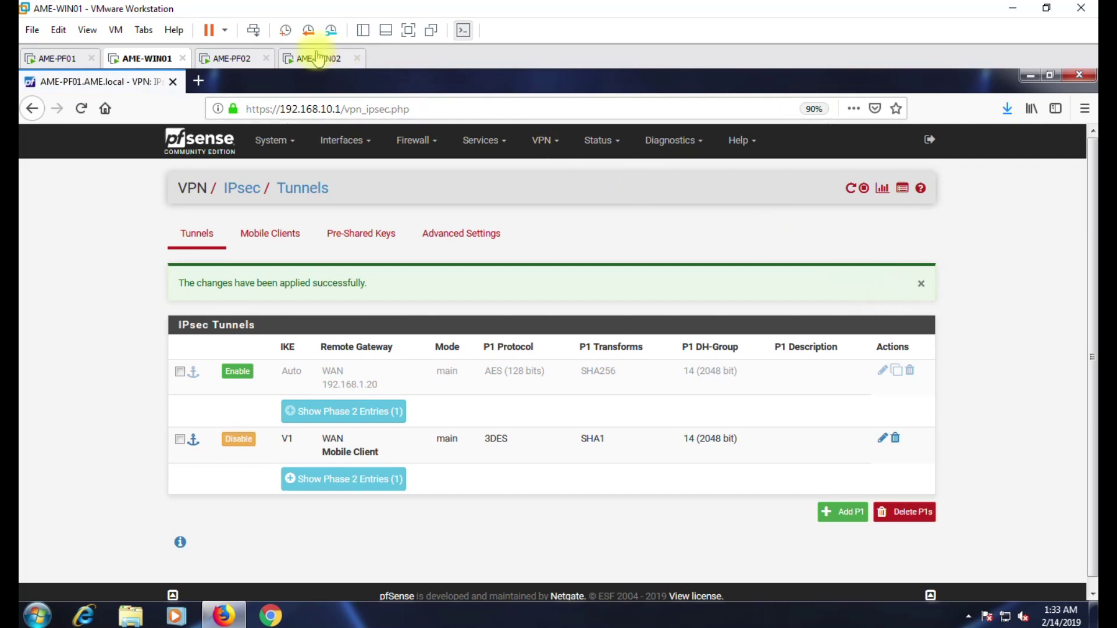
pyautogui.click(317, 58)
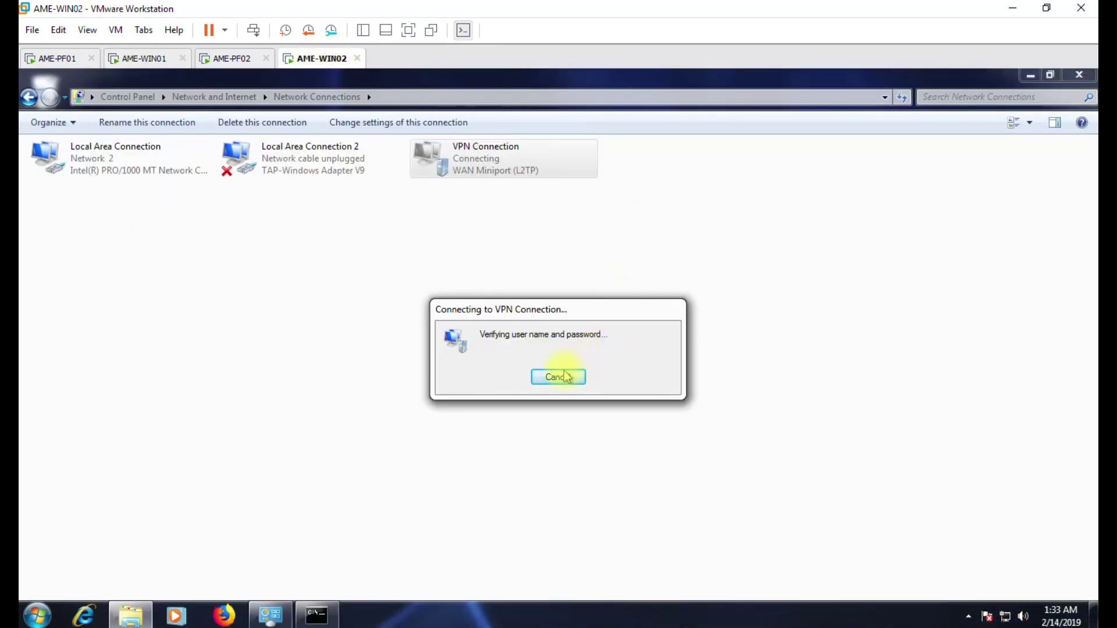
# Disconnect the Windows VPN Connection.
pyautogui.rightClick(439, 159)
pyautogui.click(409, 251)
pyautogui.rightClick(440, 171)
pyautogui.click(474, 182)
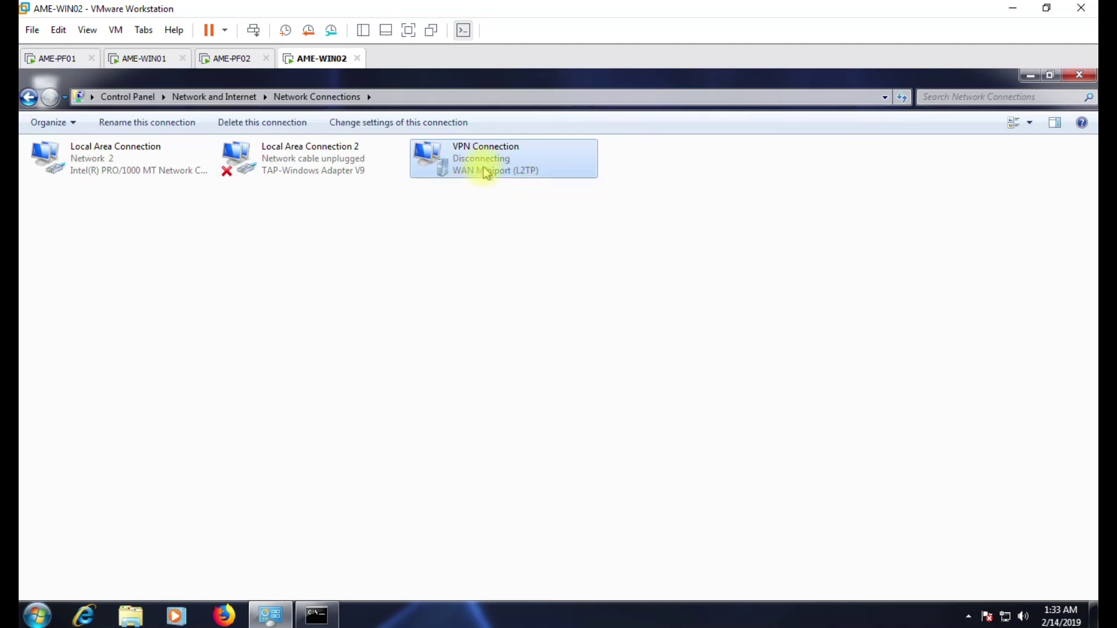
# Reconnect the VPN with the user's password so it shows Connected over L2TP.
pyautogui.rightClick(486, 173)
pyautogui.click(441, 228)
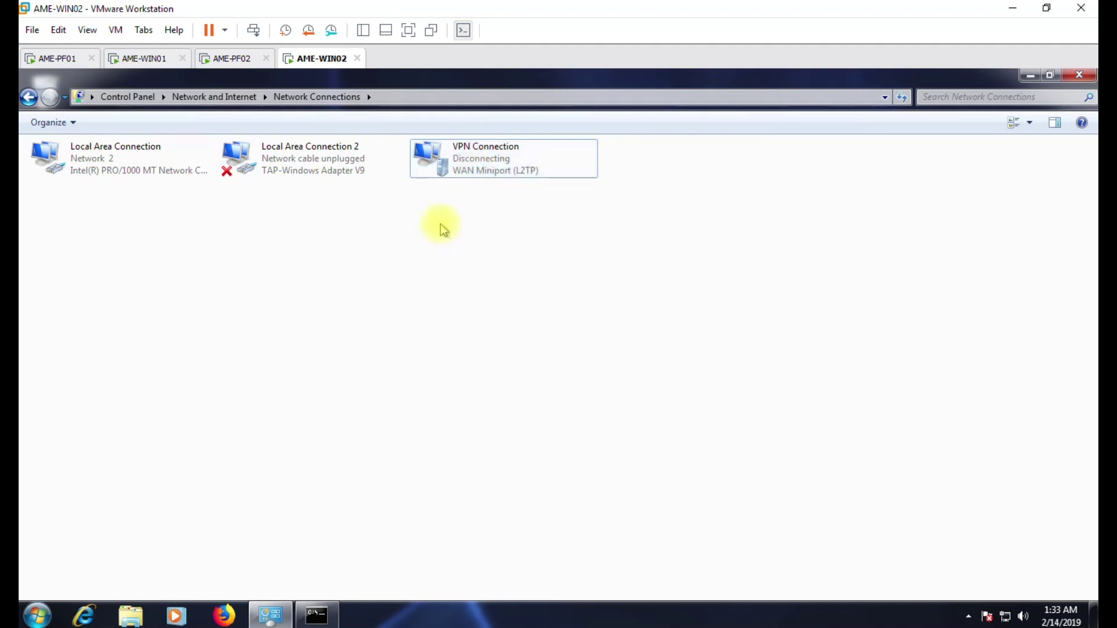
pyautogui.rightClick(471, 160)
pyautogui.click(488, 170)
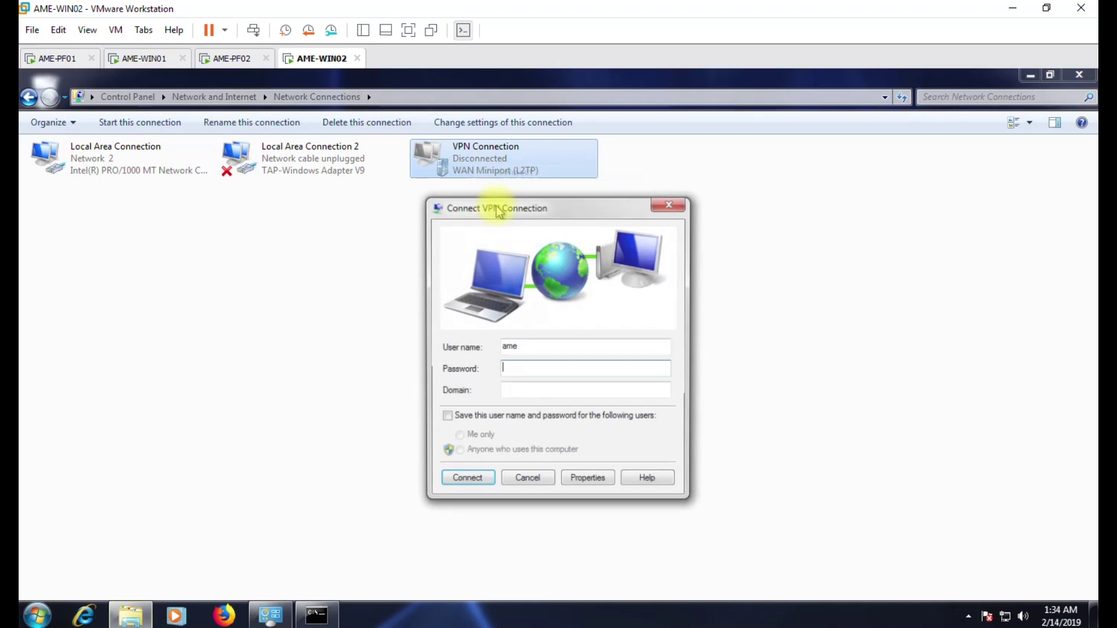
pyautogui.write('word')
pyautogui.click(446, 481)
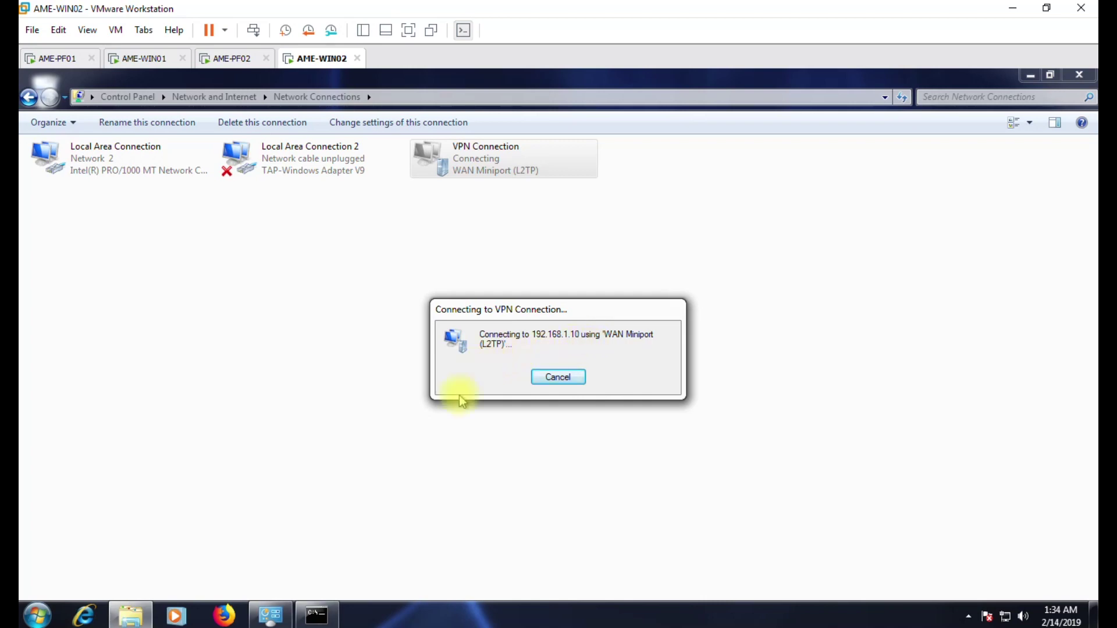
pyautogui.click(326, 615)
pyautogui.click(326, 615)
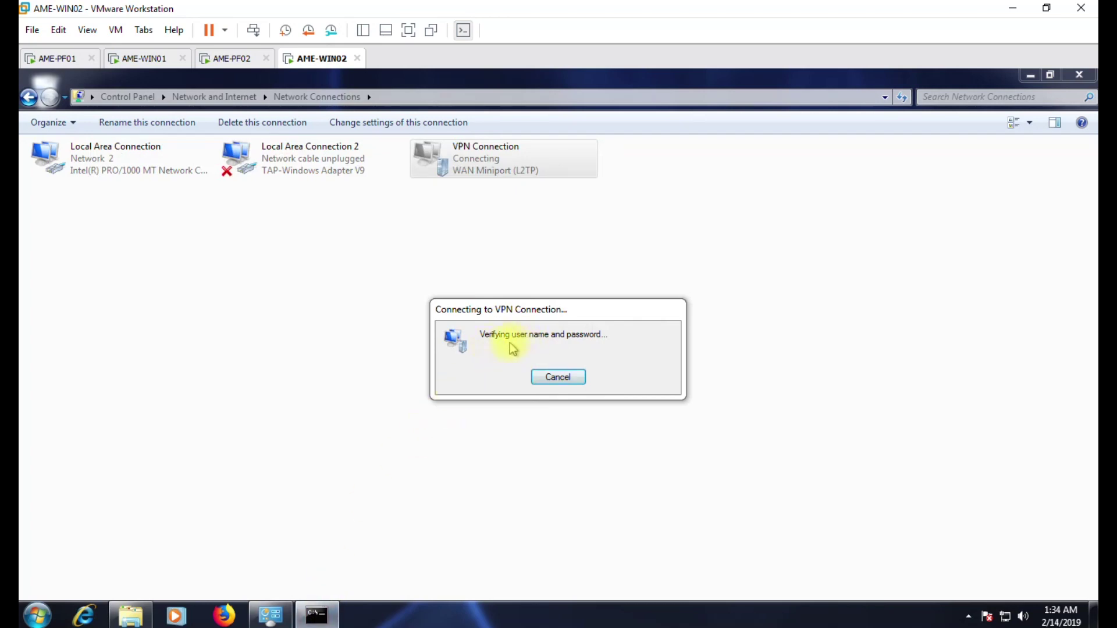
# Check the ping replies and open the shares on \\192.168.10.10 from Start search.
pyautogui.click(325, 615)
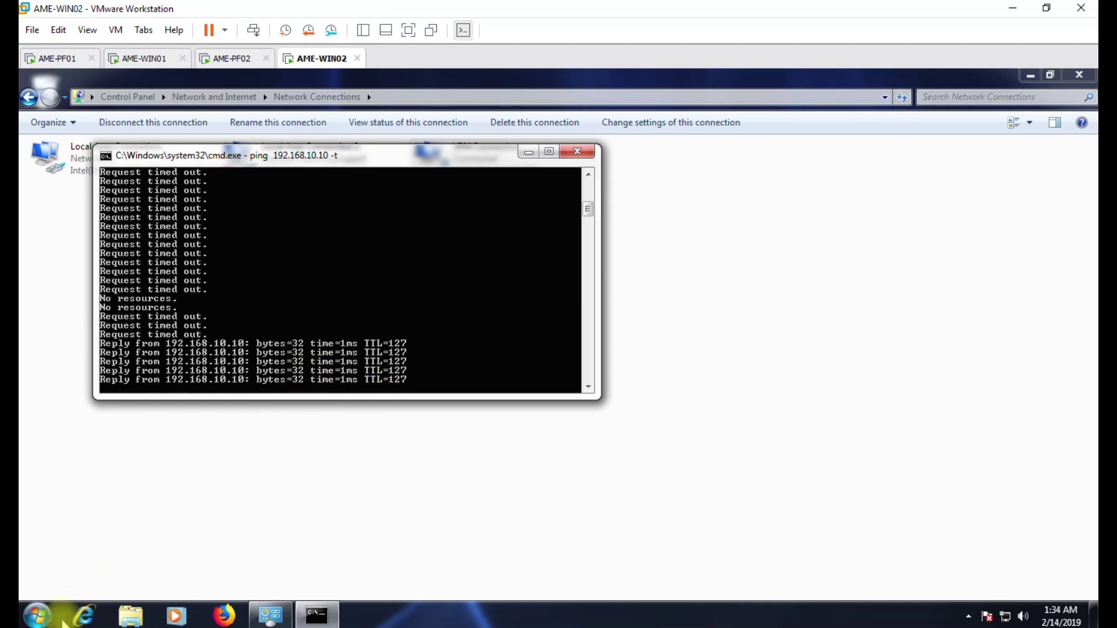
pyautogui.click(38, 615)
pyautogui.write('\\\\192.168.10.10')
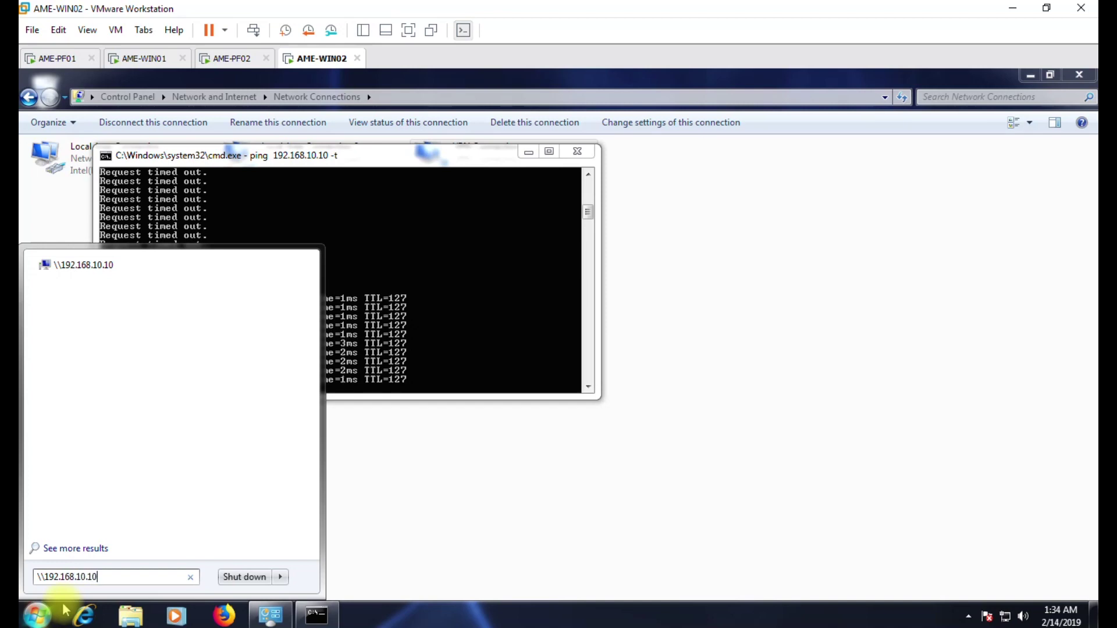
pyautogui.press('Return')
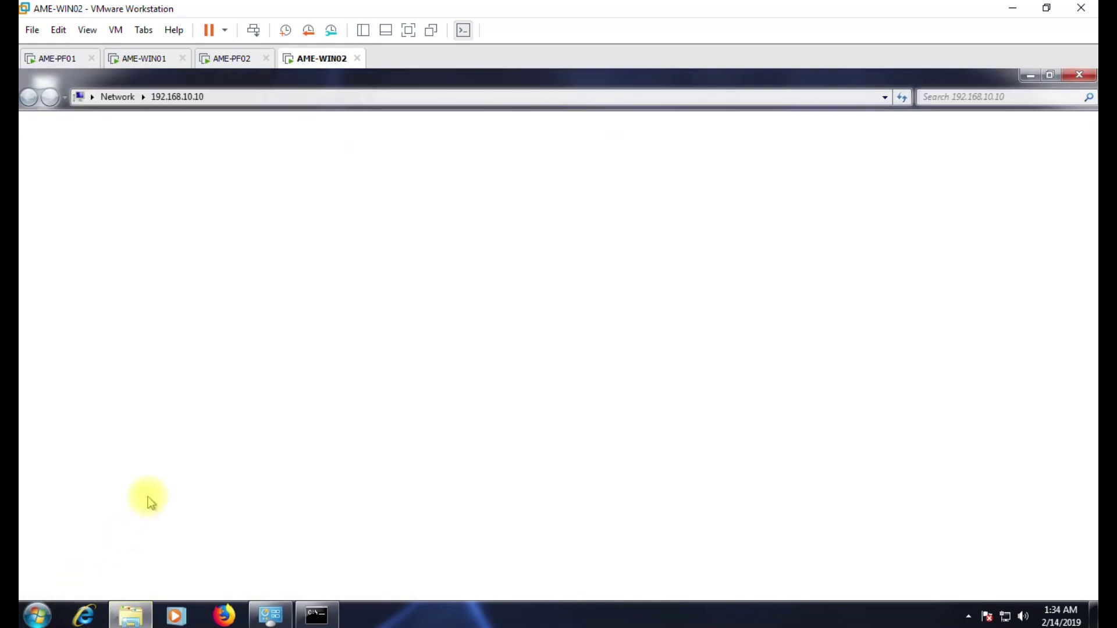
pyautogui.click(233, 99)
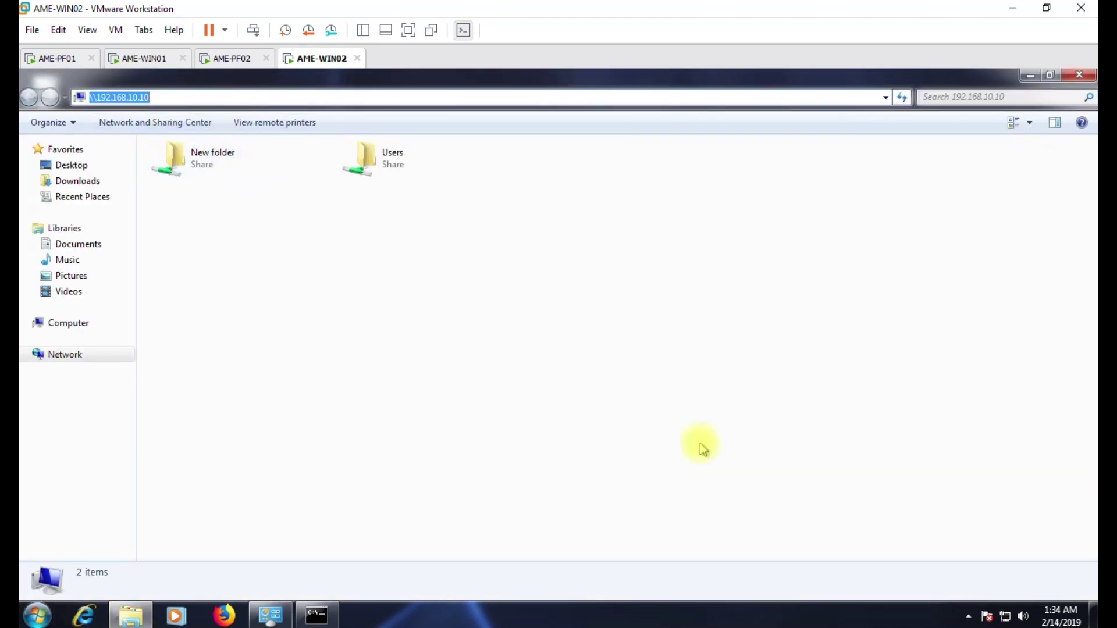
# Stop the ping, run ipconfig to see the VPN address 192.168.40.0, and close Command Prompt.
pyautogui.click(312, 614)
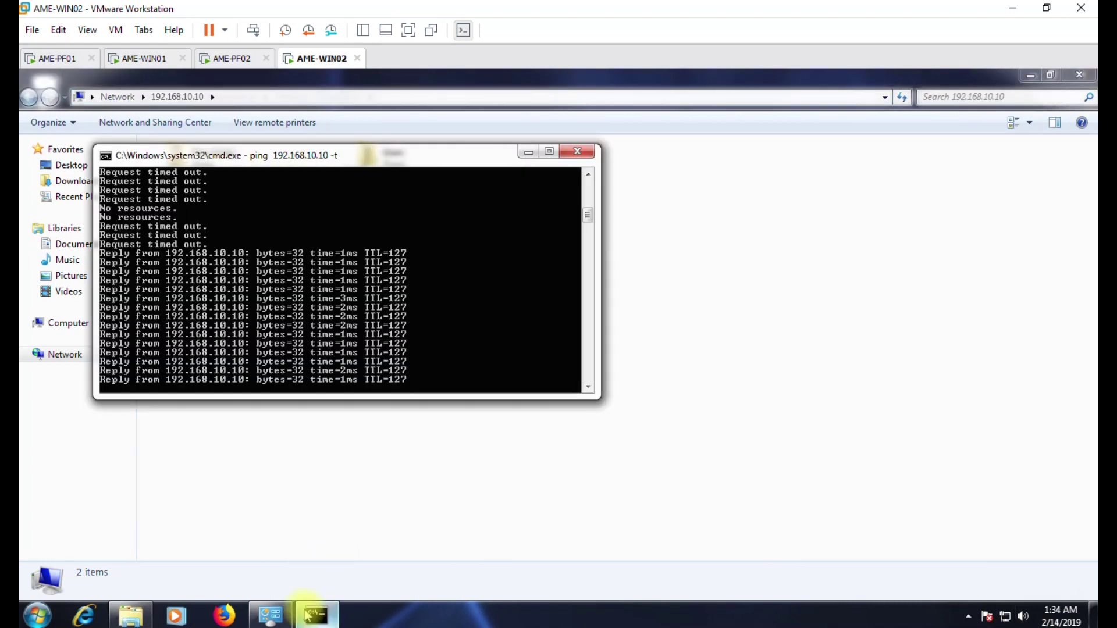
pyautogui.hotkey('ctrl', 'c')
pyautogui.hotkey('ctrl', 'z')
pyautogui.hotkey('ctrl', 'x')
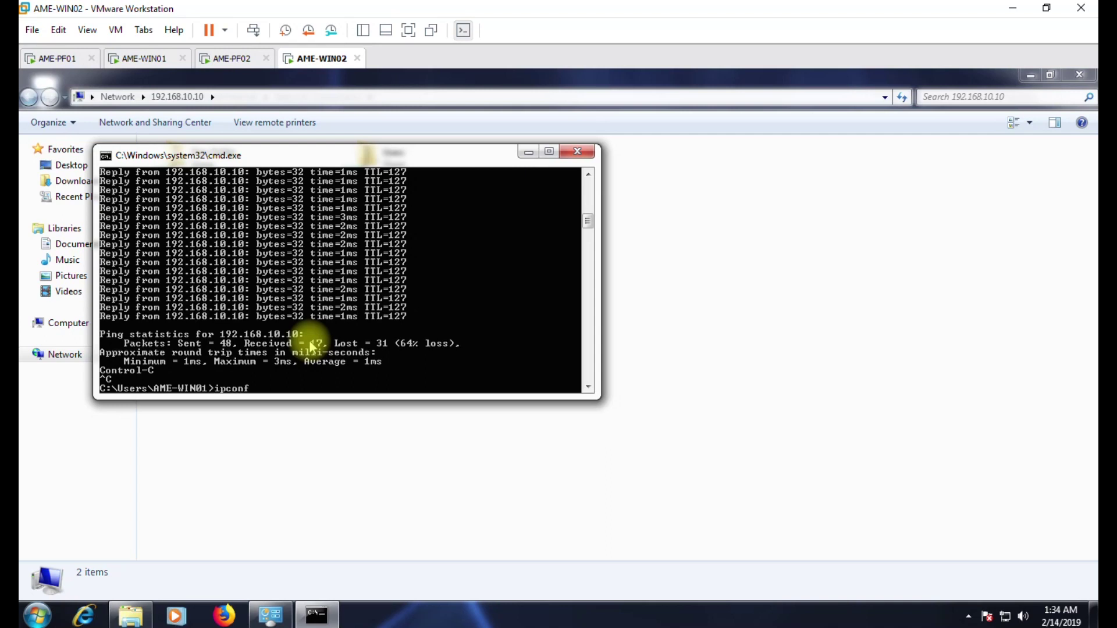
pyautogui.write('ipconfig')
pyautogui.press('Return')
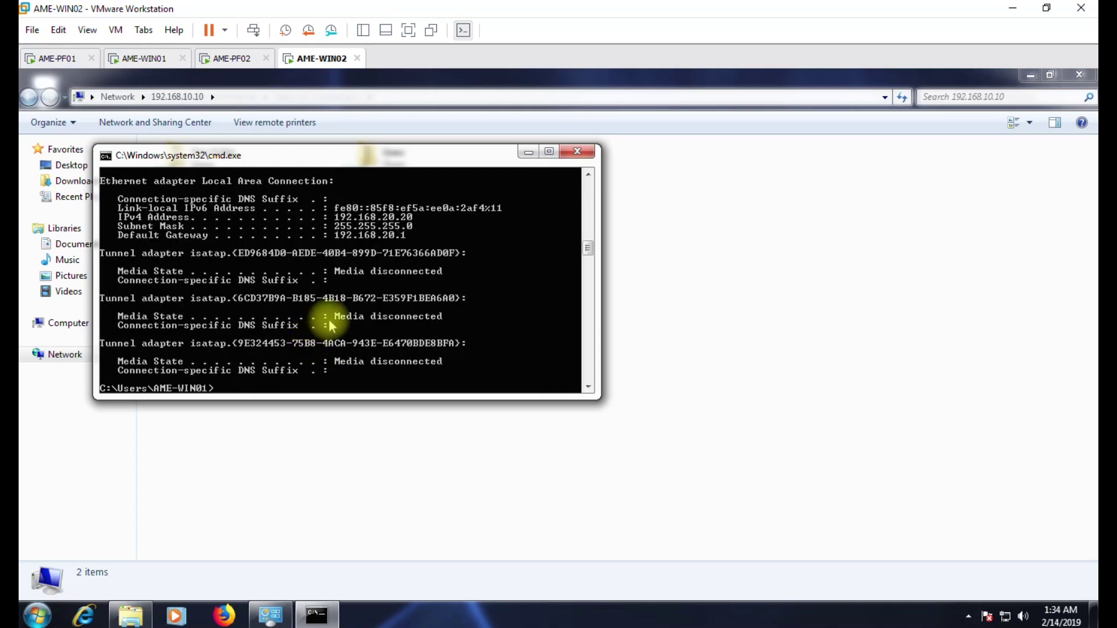
pyautogui.scroll(1, 333, 323)
pyautogui.scroll(4, 333, 323)
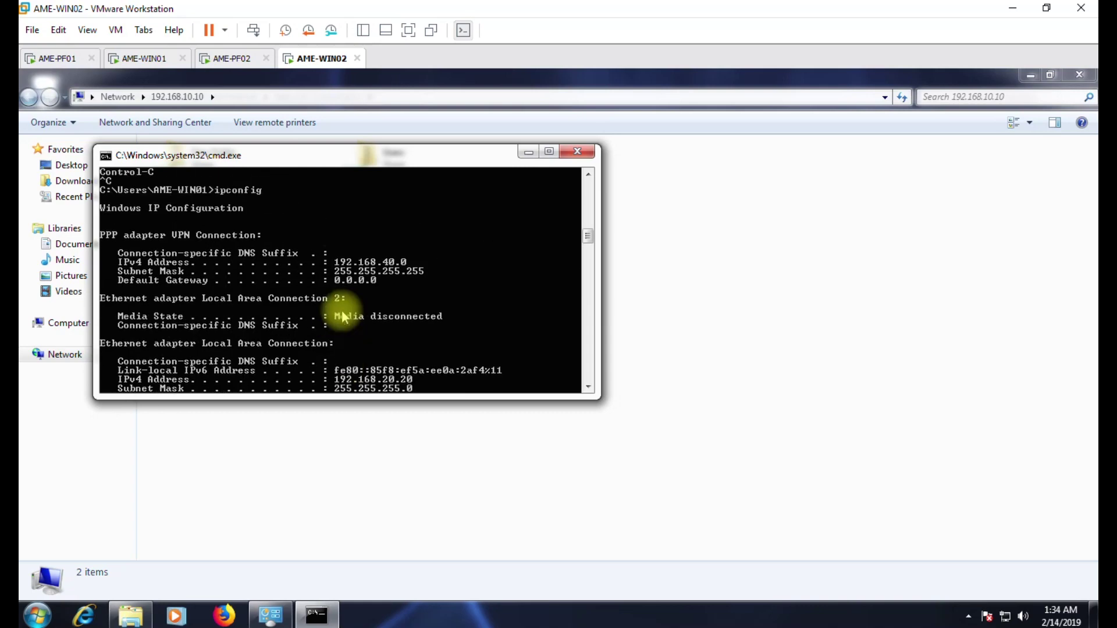
pyautogui.scroll(-8, 442, 267)
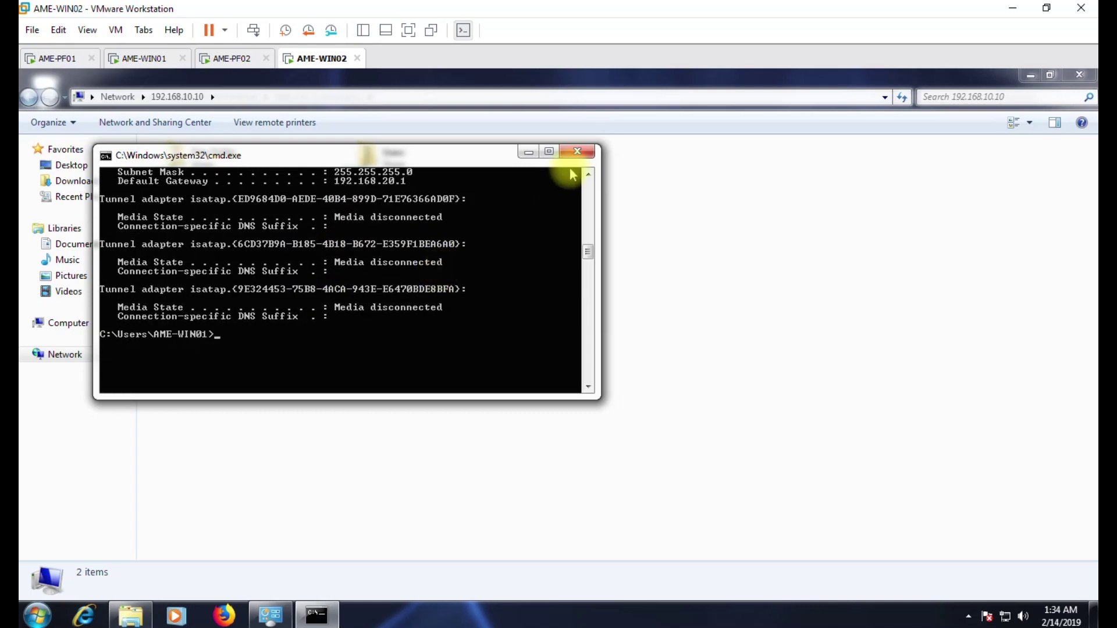
pyautogui.click(577, 152)
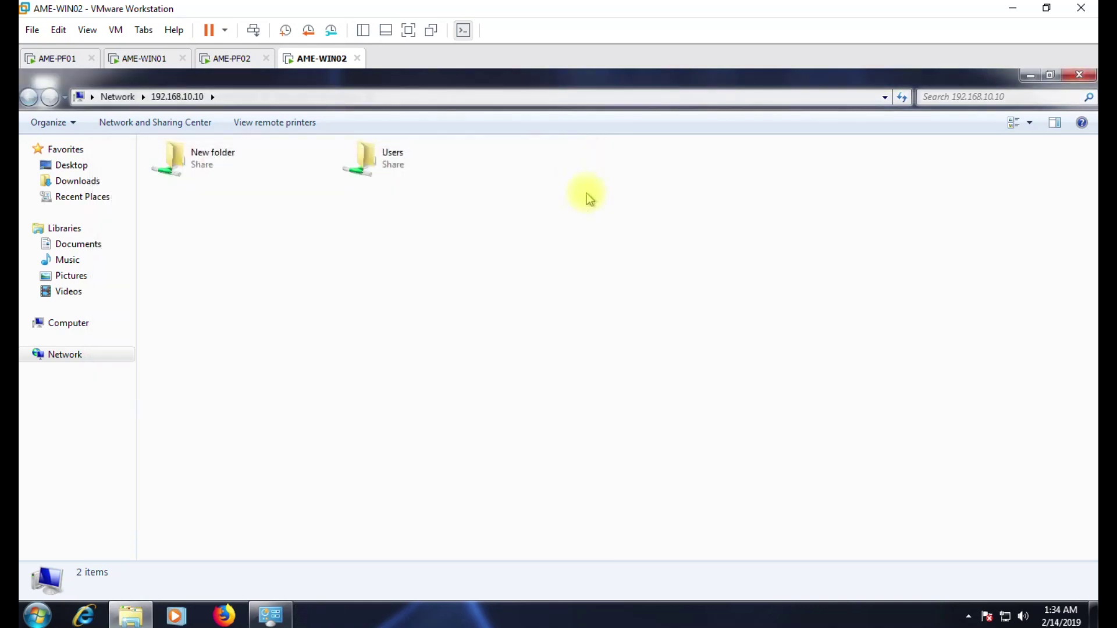
# Check the VPN Connection's details: address 192.168.40.0 and DNS 192.168.10.1, 8.8.8.8.
pyautogui.rightClick(1007, 618)
pyautogui.click(1011, 606)
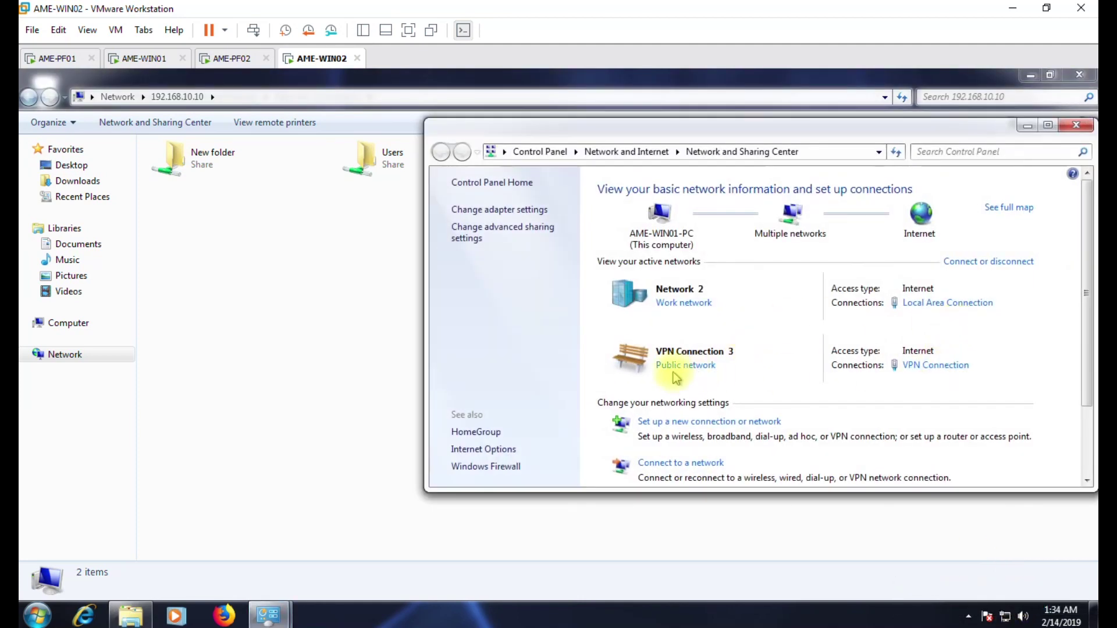
pyautogui.click(931, 365)
pyautogui.click(476, 342)
pyautogui.click(591, 324)
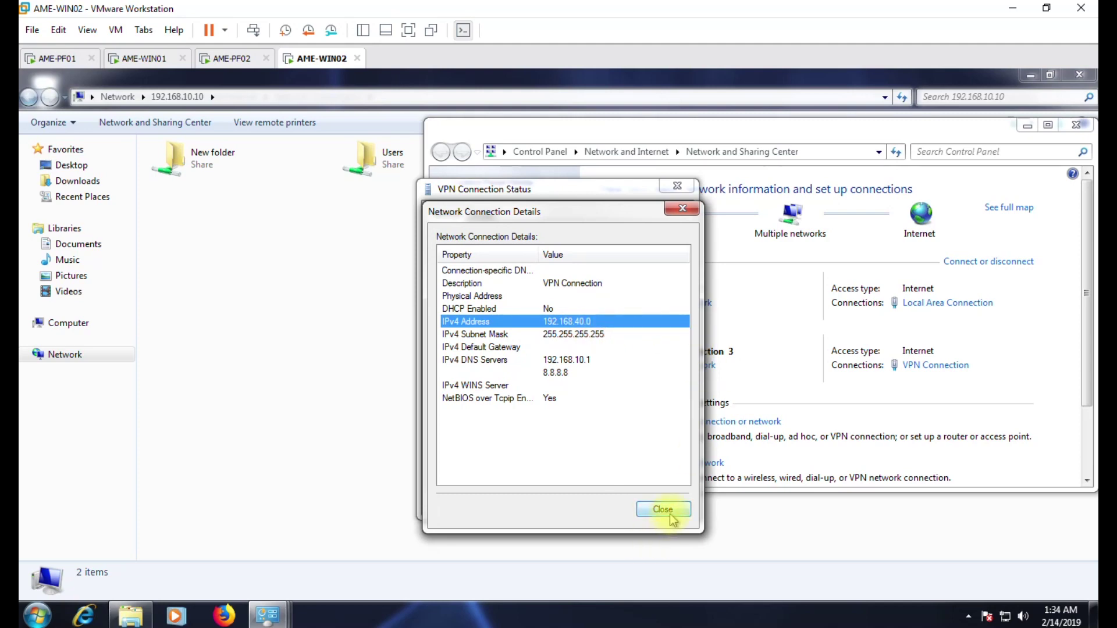
pyautogui.click(560, 365)
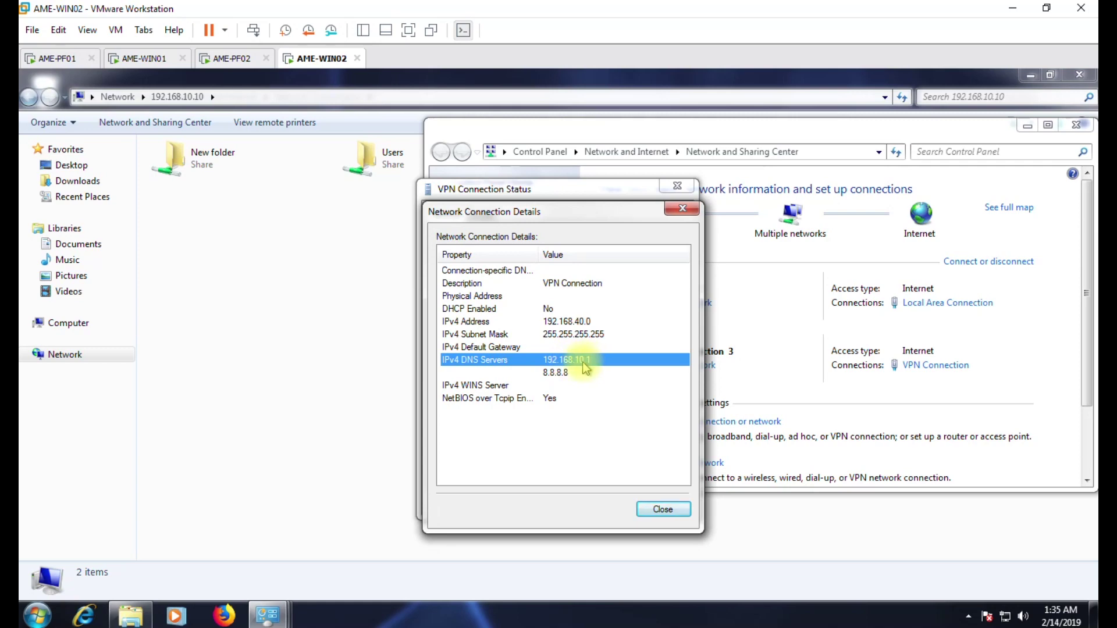
# Close the details, status, Network and Sharing Center and network connections windows.
pyautogui.click(668, 510)
pyautogui.click(669, 504)
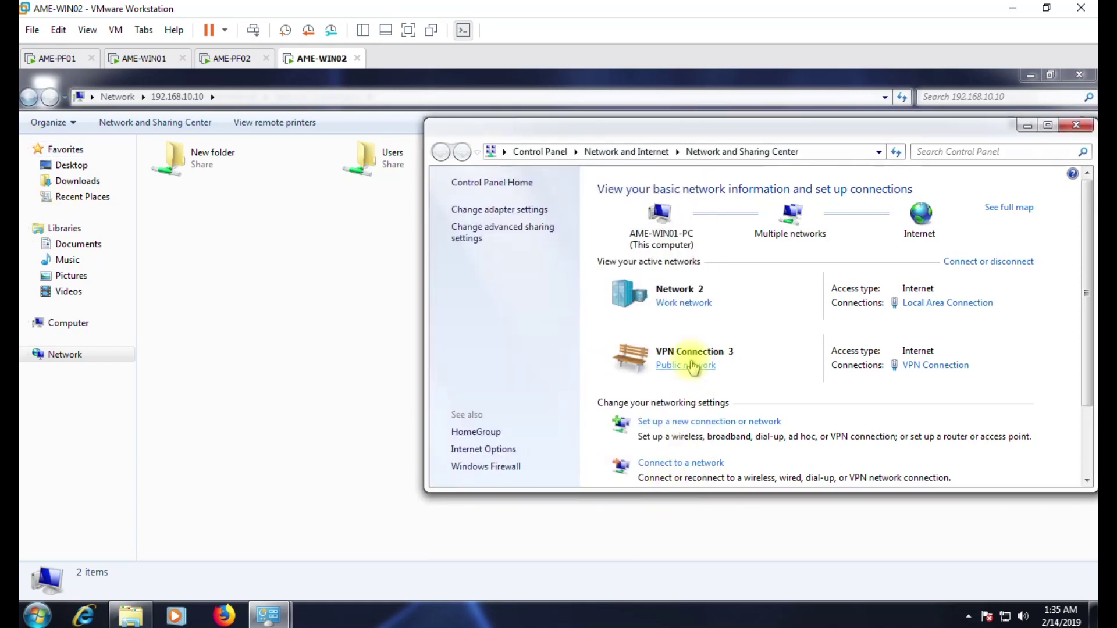
pyautogui.click(1089, 129)
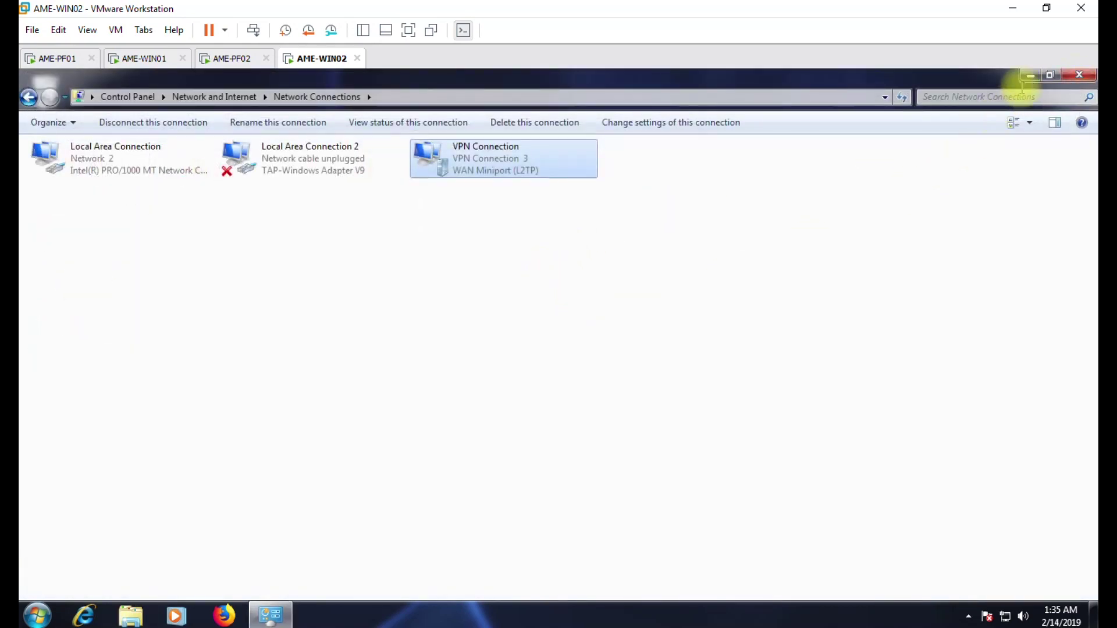
pyautogui.click(1079, 74)
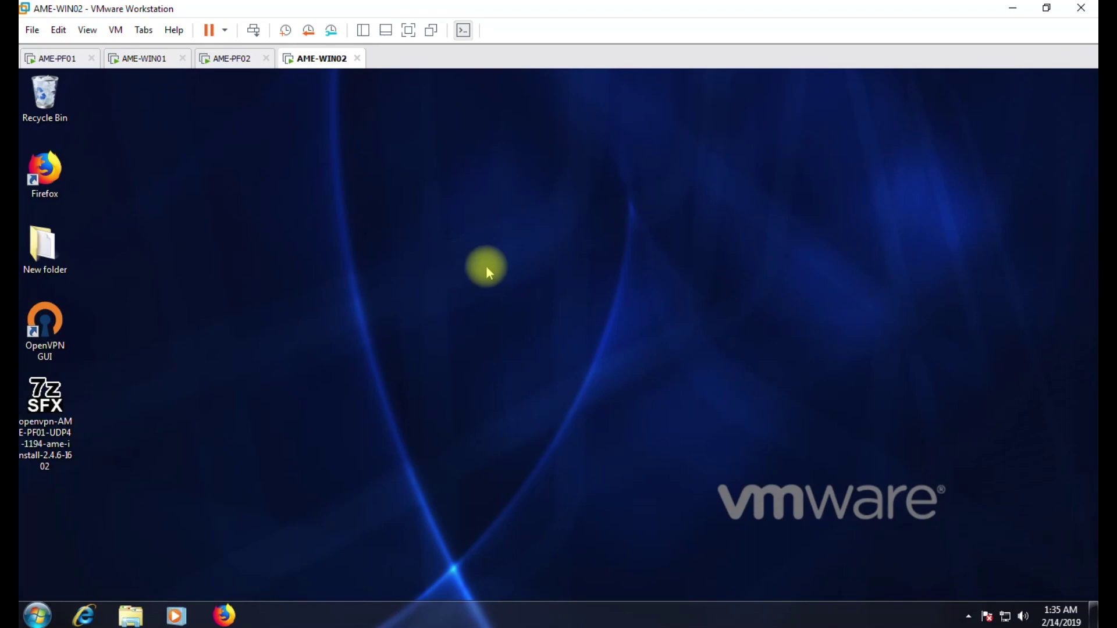